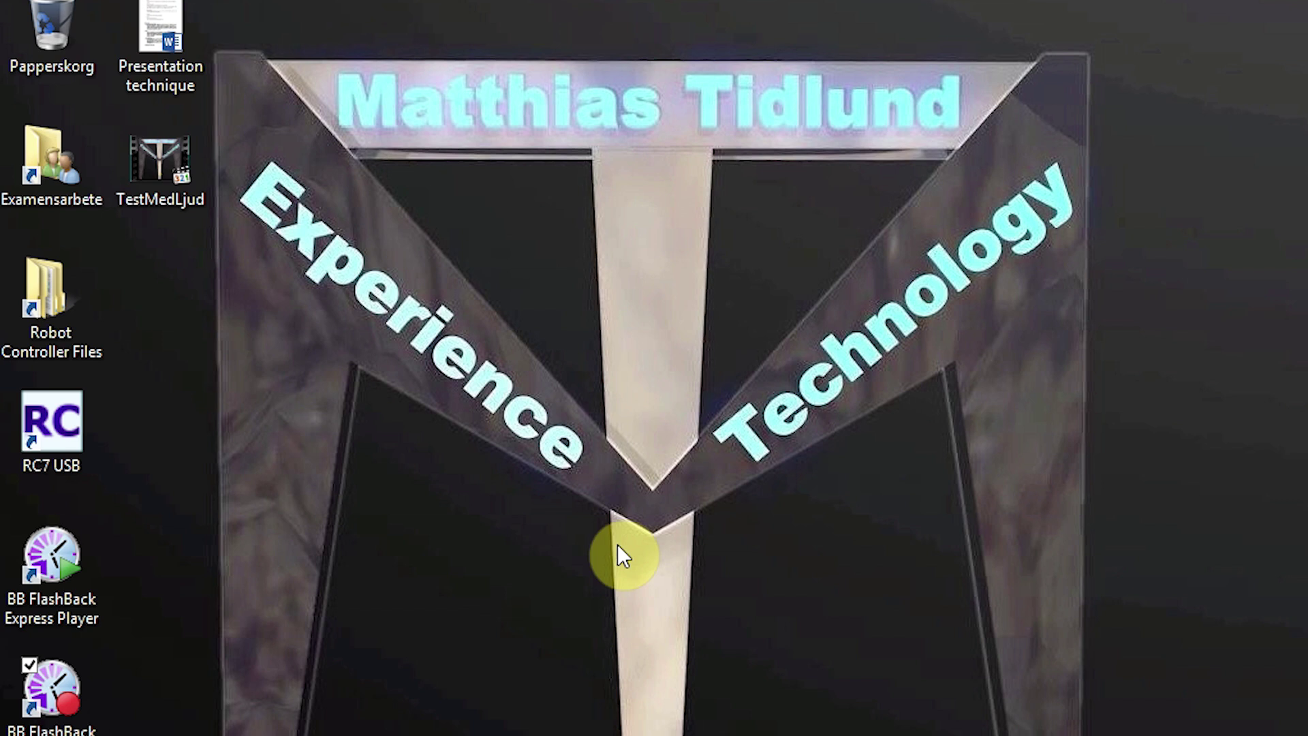
- Launch After Effects CS6 and dismiss the QuickTime and disk cache warnings
key("super")
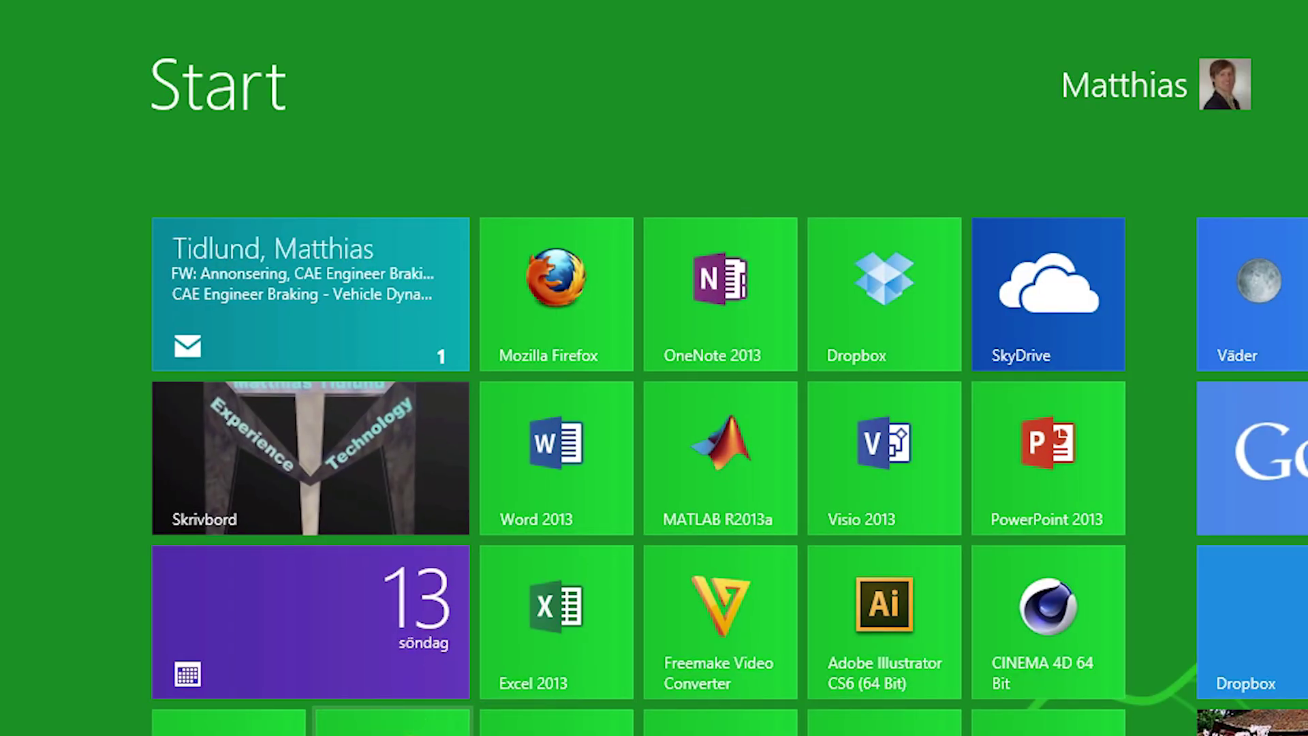
left_click(405, 725)
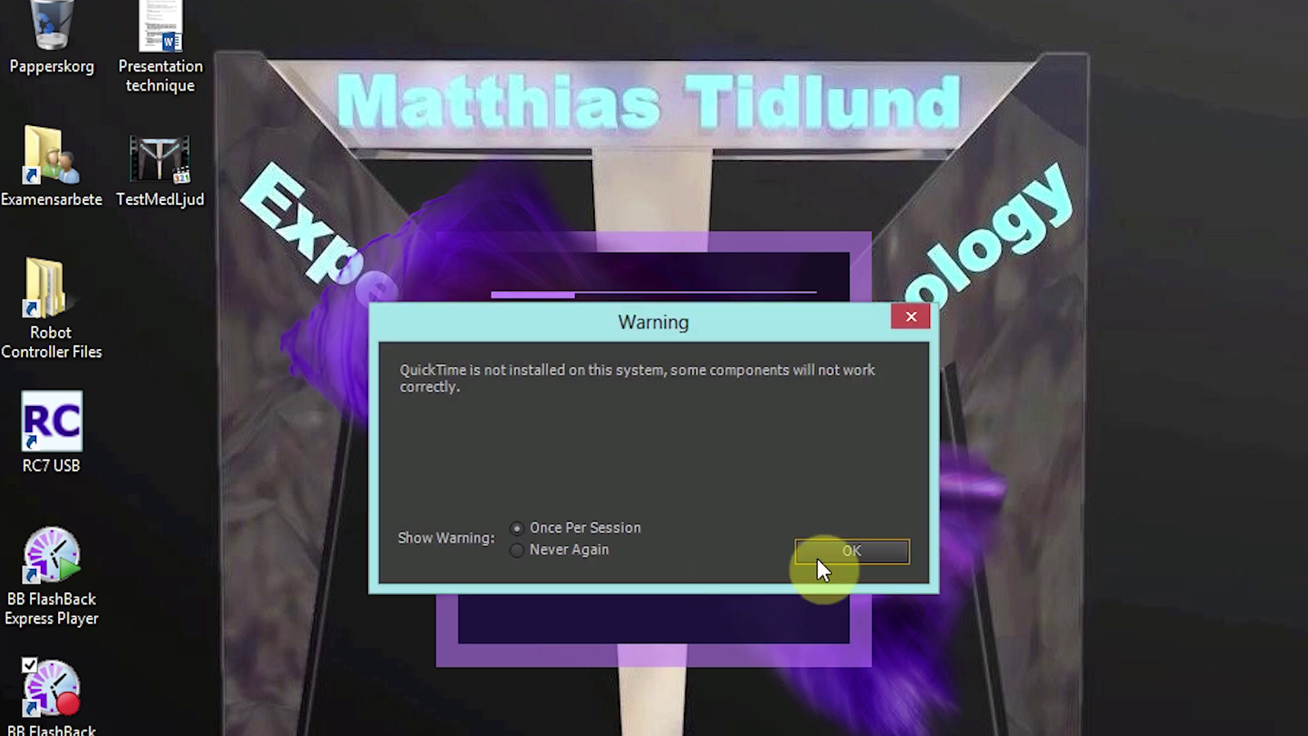
left_click(827, 561)
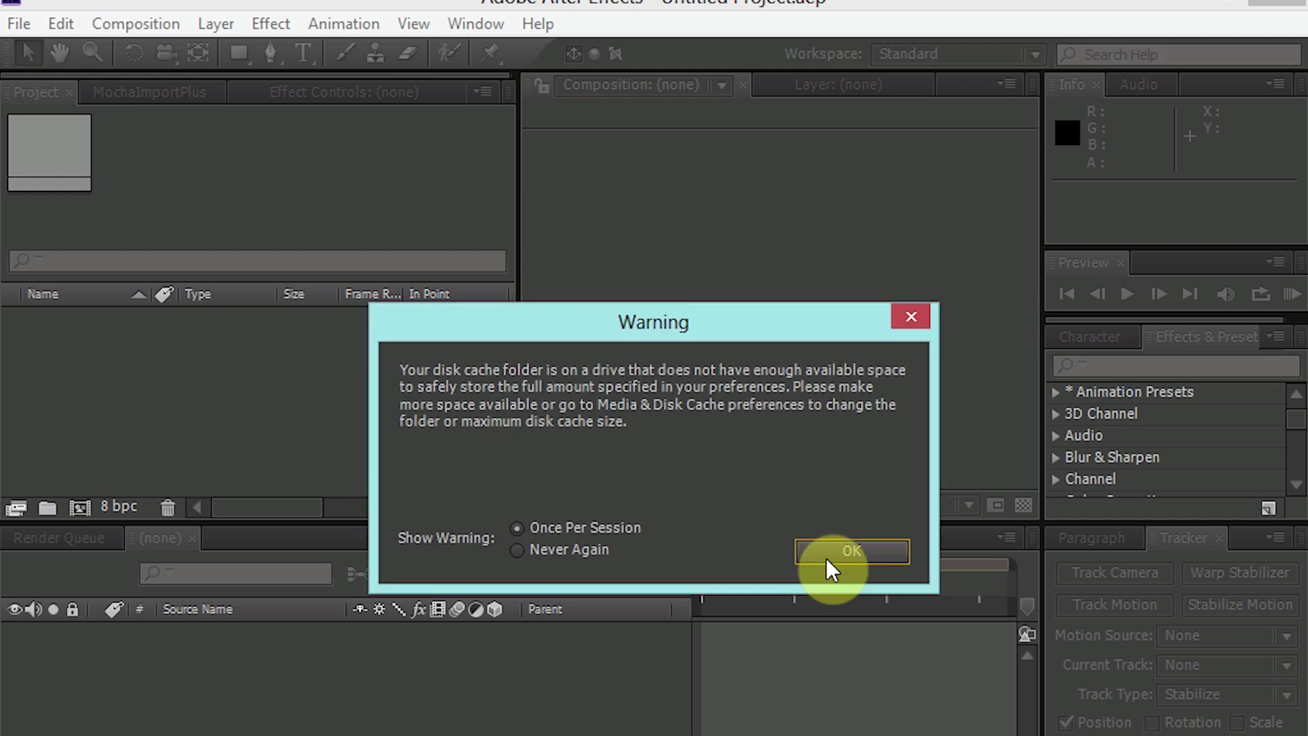
left_click(852, 545)
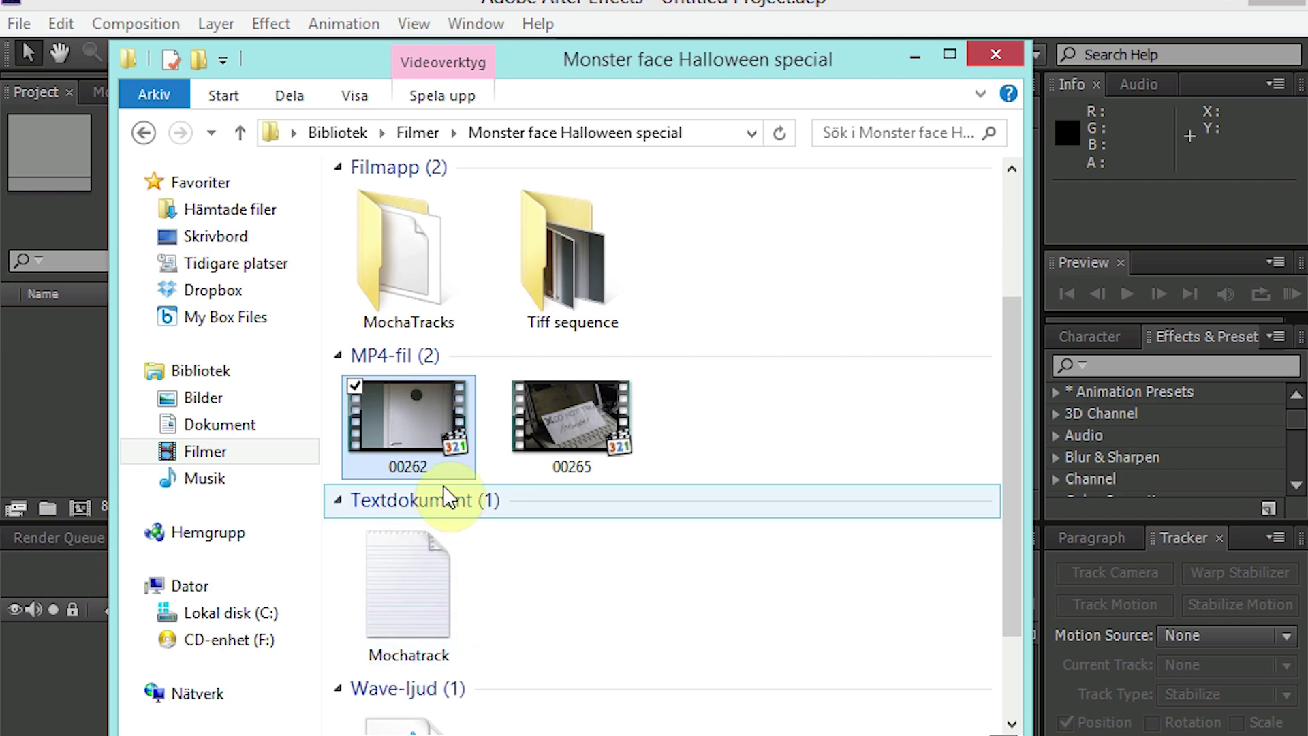
left_click(422, 436)
double_click(420, 428)
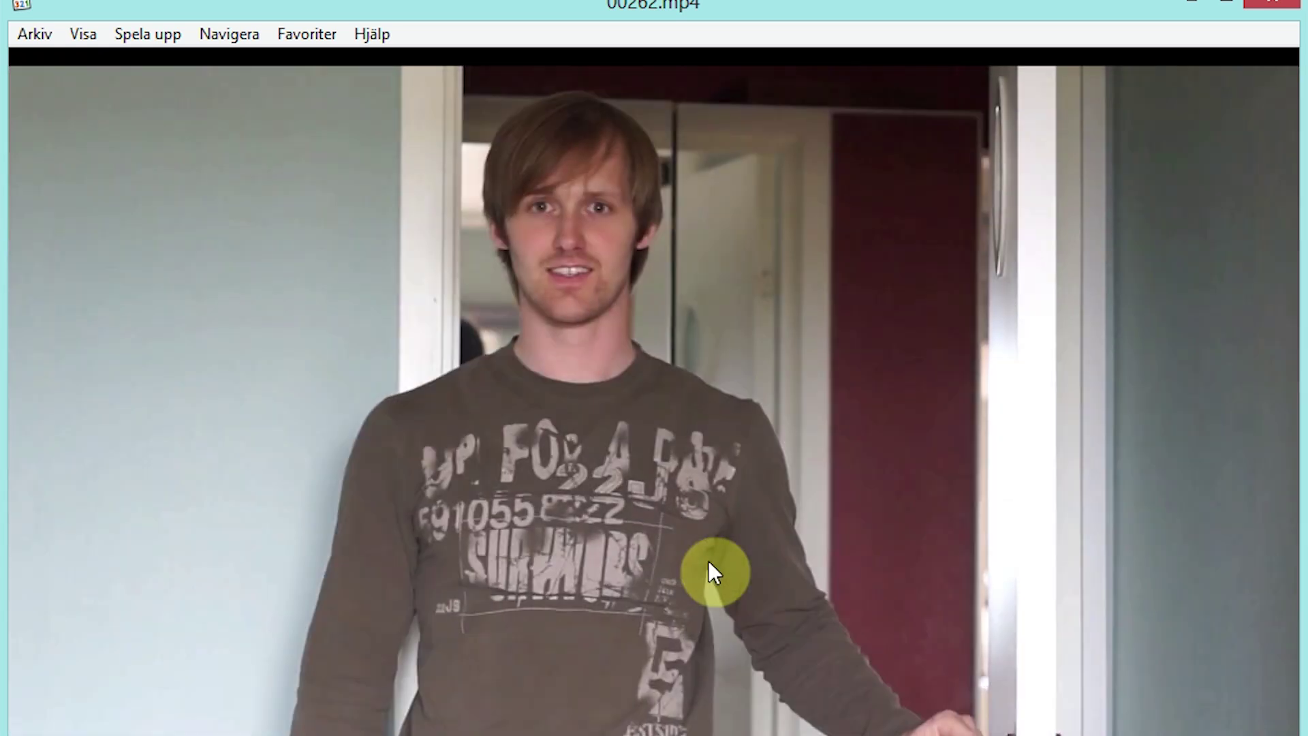
left_click(708, 560)
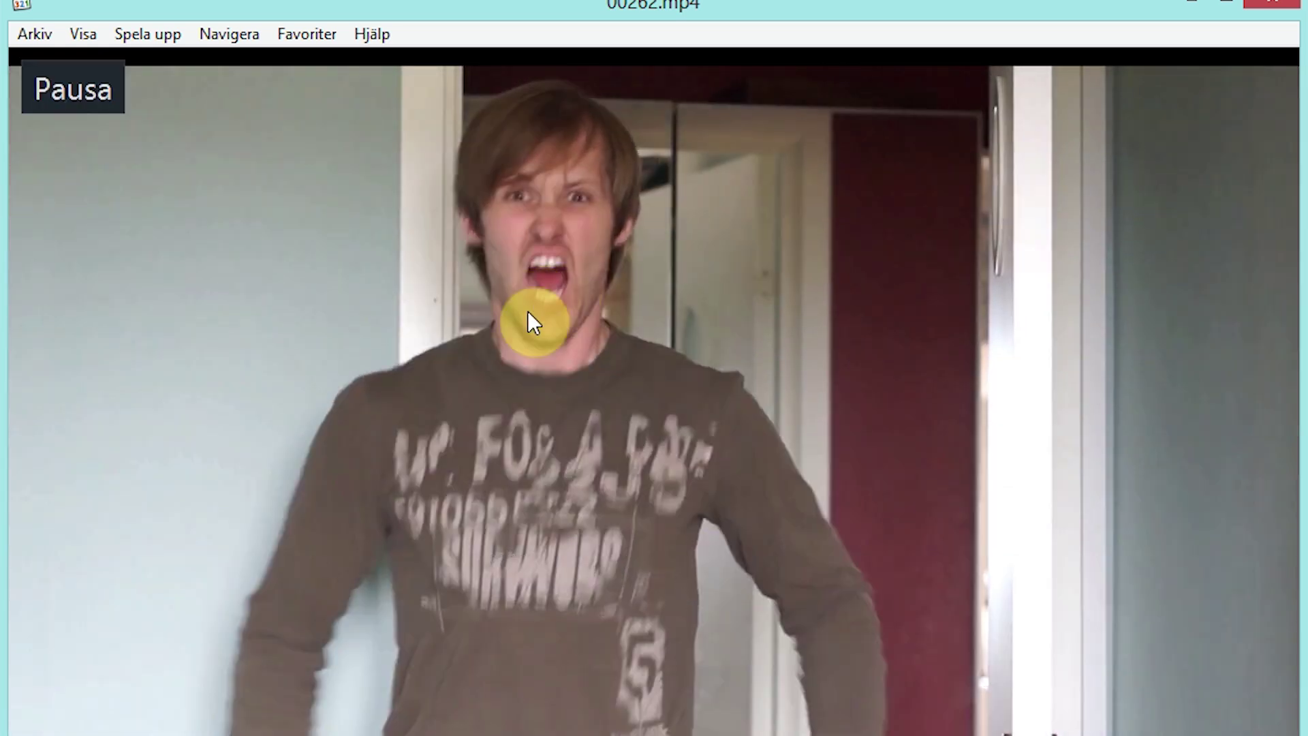
left_click(1271, 7)
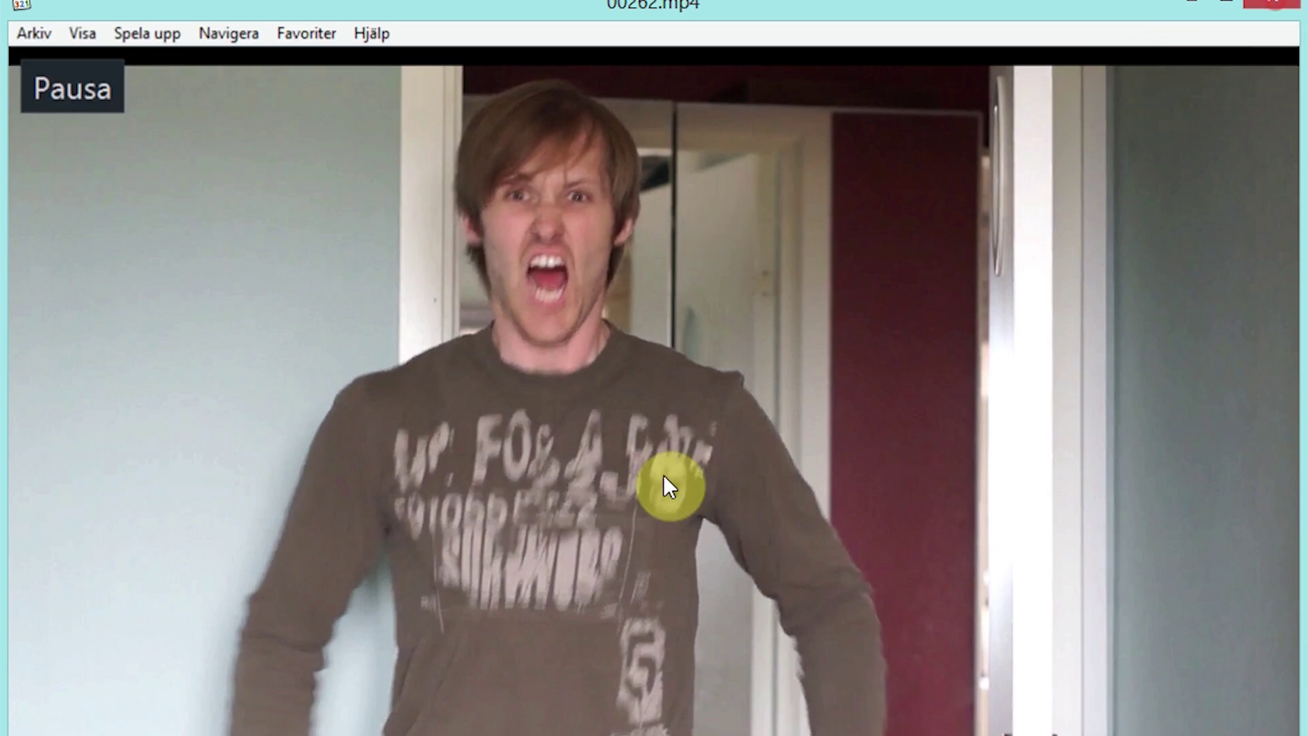
- Import 00262.mp4 and build a 00262 composition from it, dismissing the renderer alert
left_click_drag(398, 412, 53, 395)
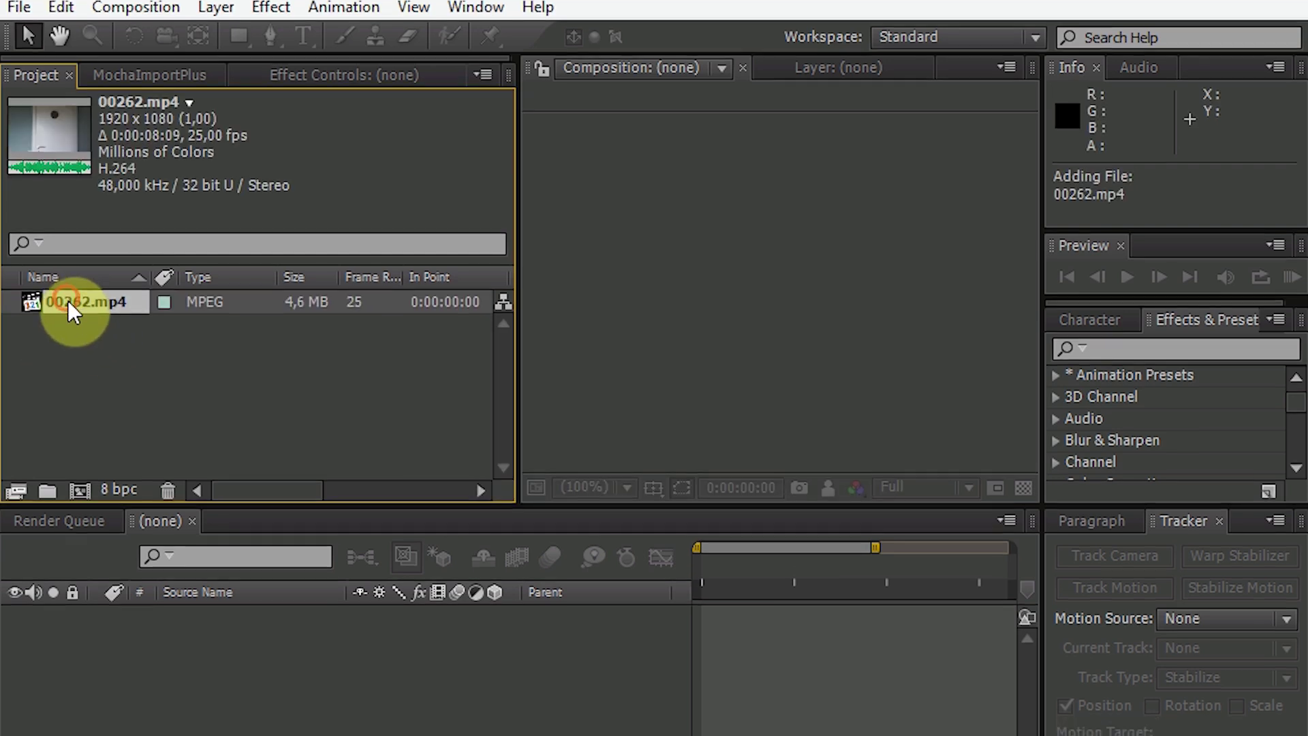
left_click_drag(85, 328, 313, 614)
mouse_move(312, 436)
left_mouse_down()
mouse_move(669, 492)
mouse_move(486, 543)
left_mouse_up()
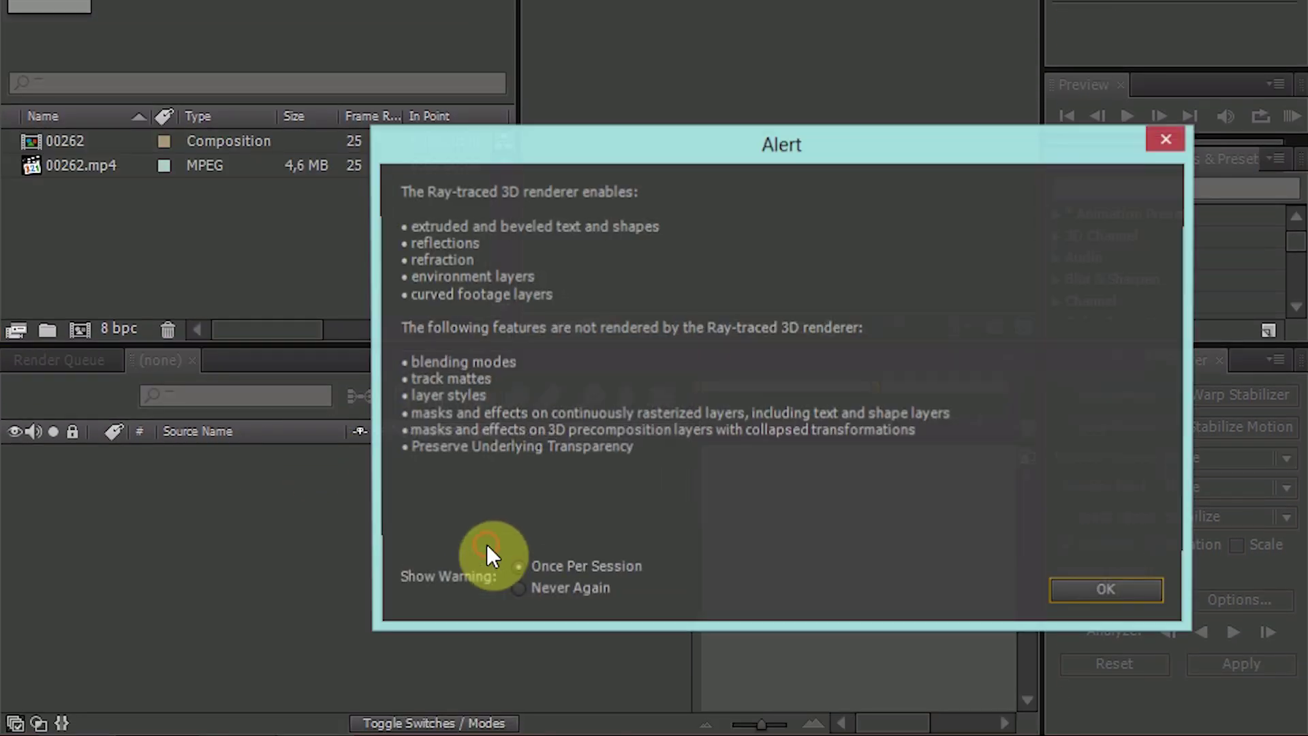
left_click(1105, 588)
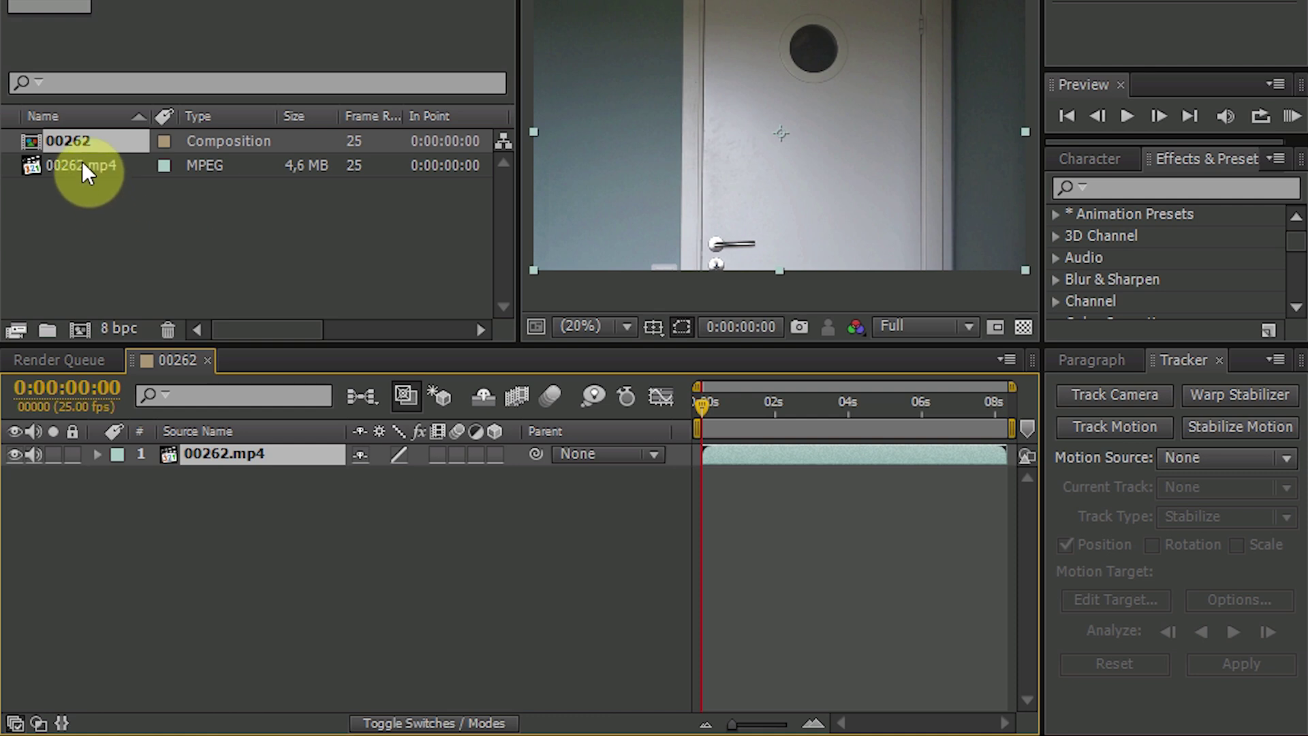
- Send the 00262.mp4 layer to mocha AE with Animation > Track in mocha AE
left_click(772, 456)
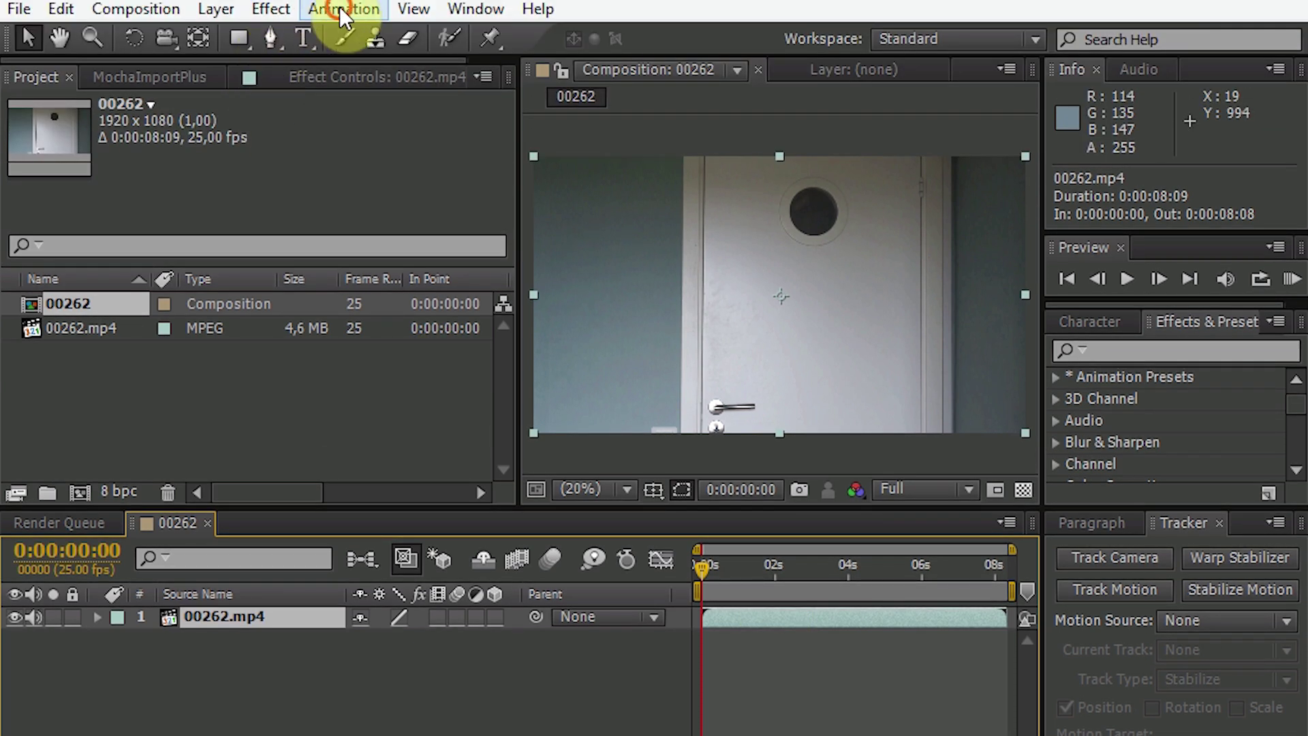
left_click(344, 9)
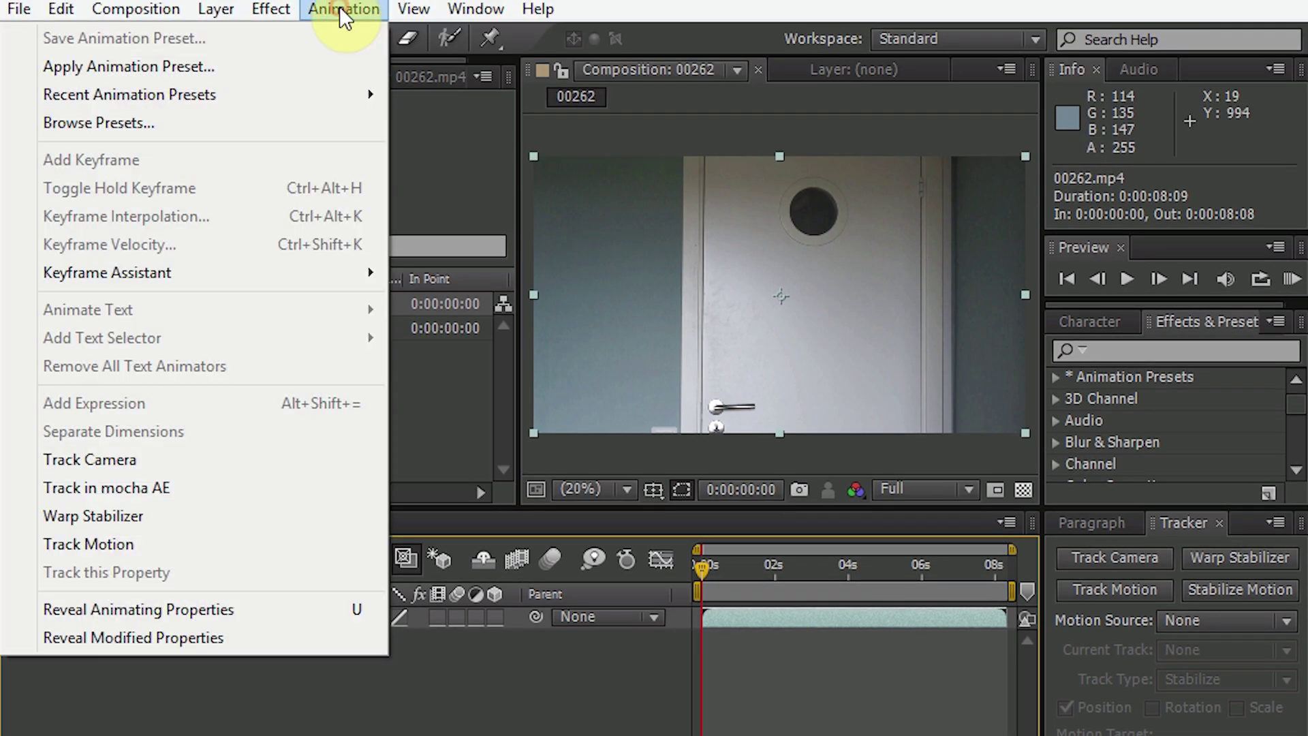
left_click(157, 490)
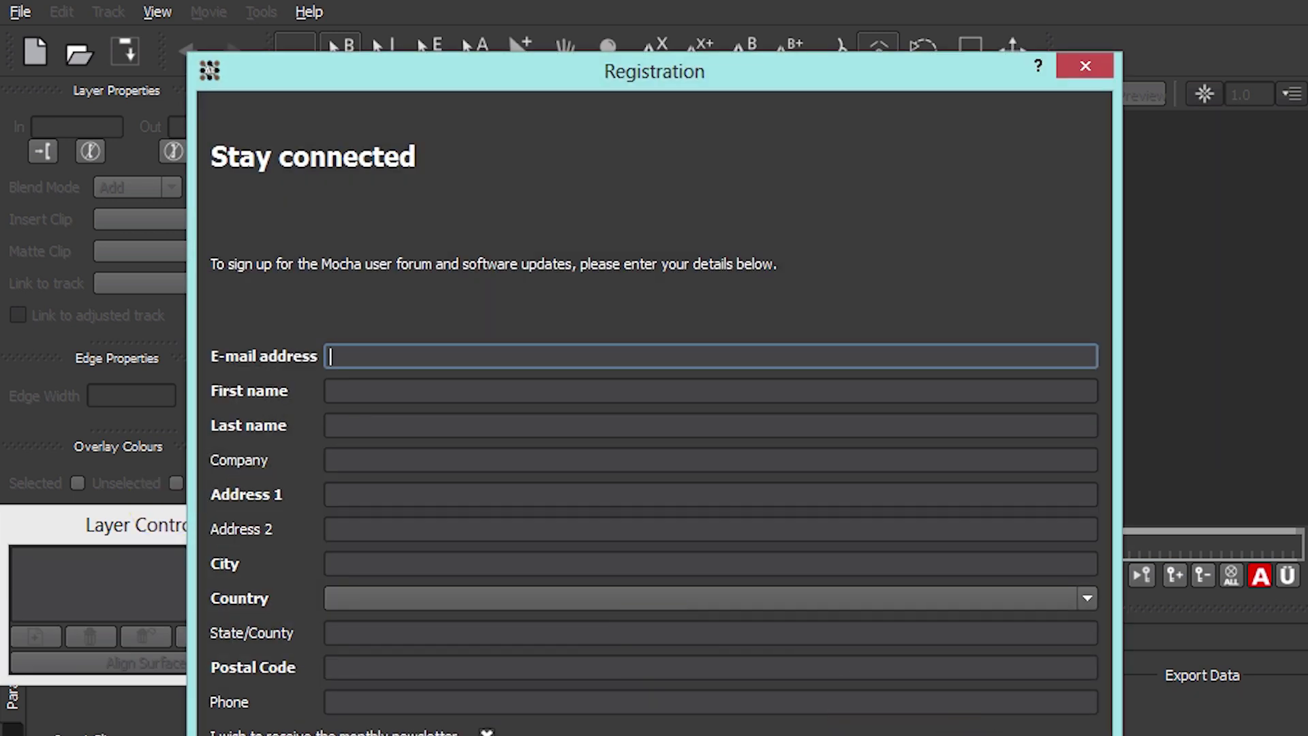
- Close mocha's Registration form and dismiss the error that 00262.mp4 failed to open
key("Escape")
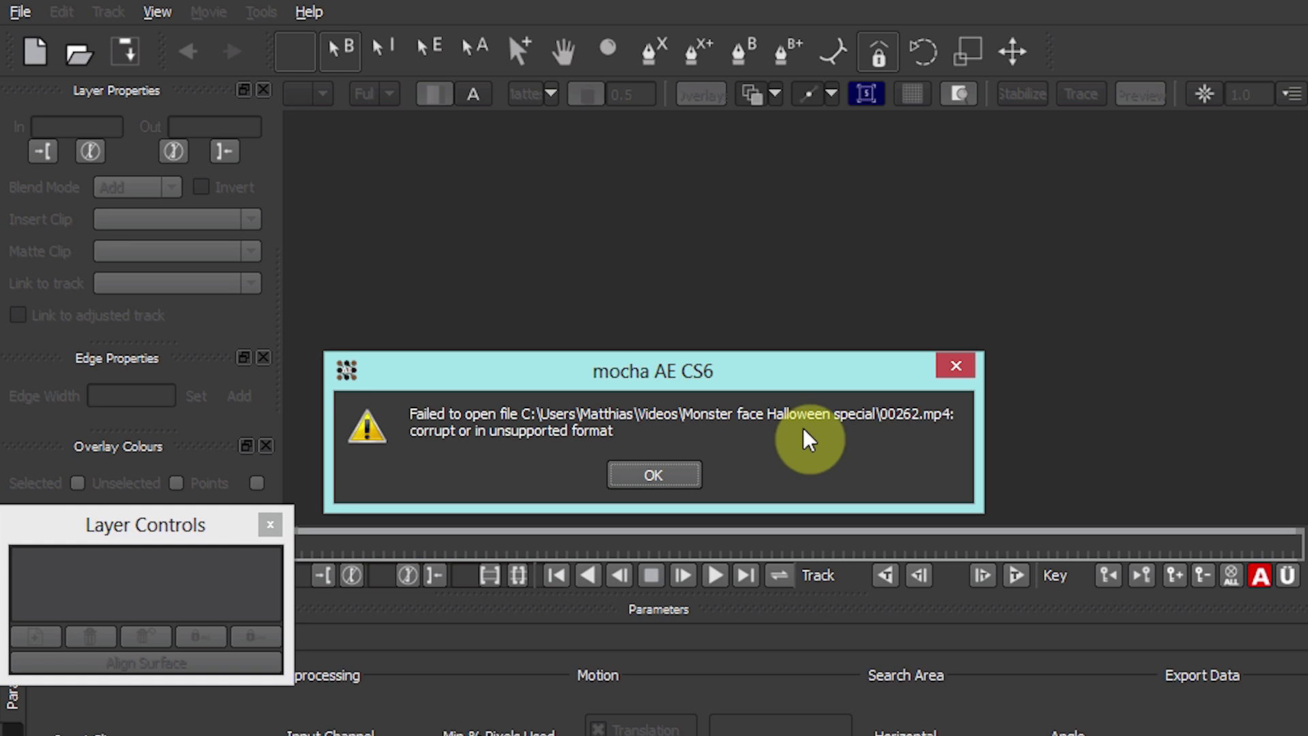
left_click(678, 477)
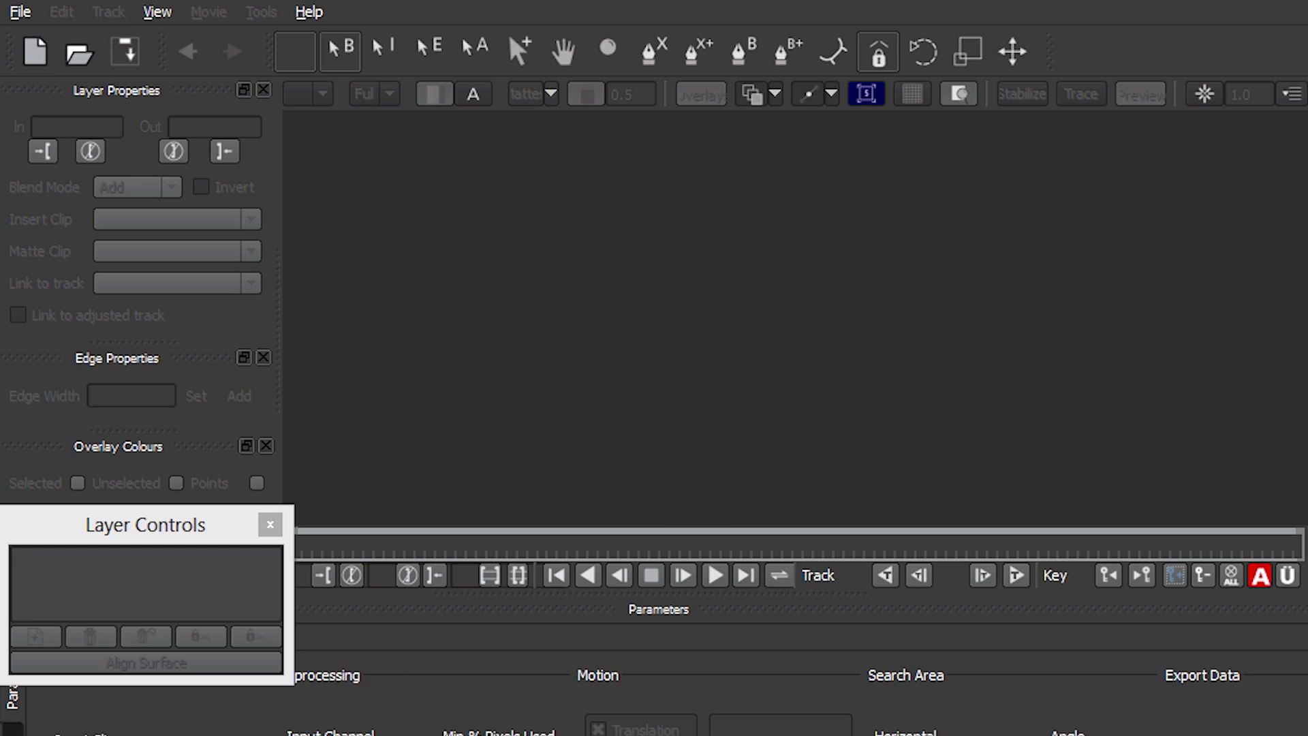
- Confirm the Tiff sequence folder holds 209 TIF frames, then minimise the footage folder window
key("alt+Tab")
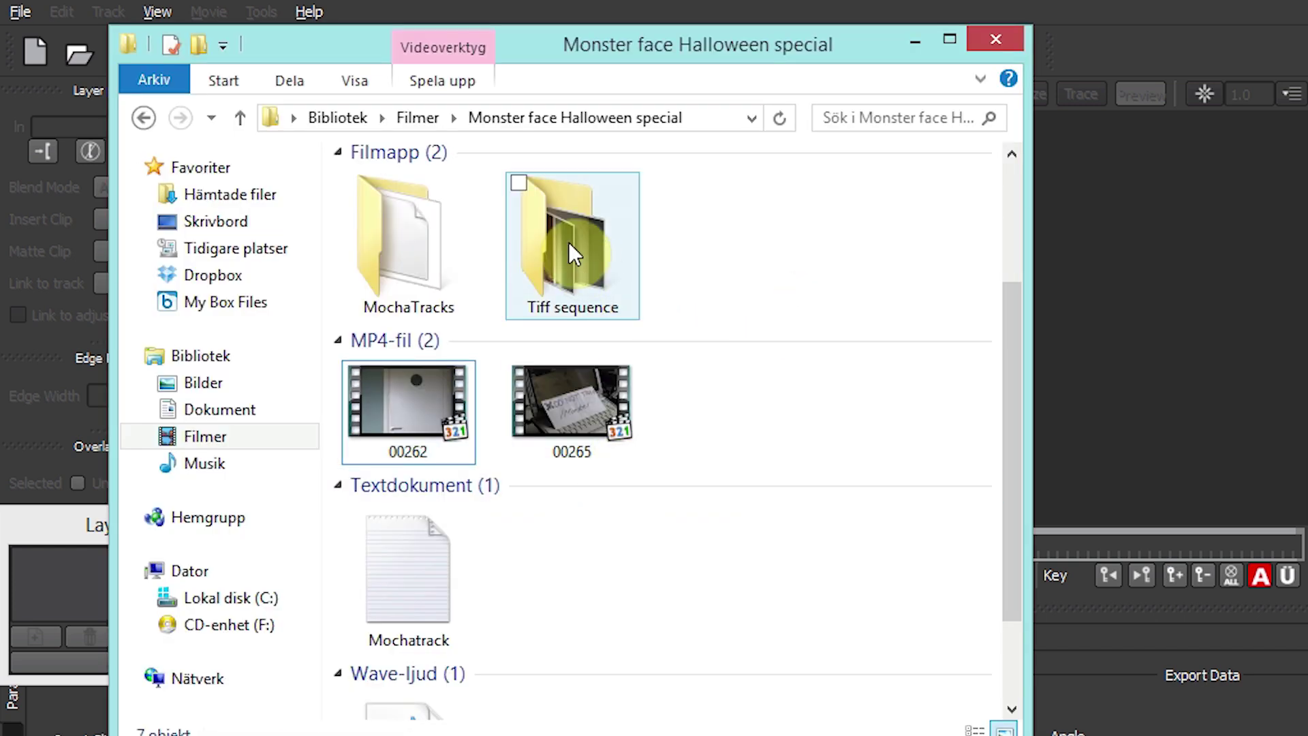
left_click(569, 243)
double_click(597, 240)
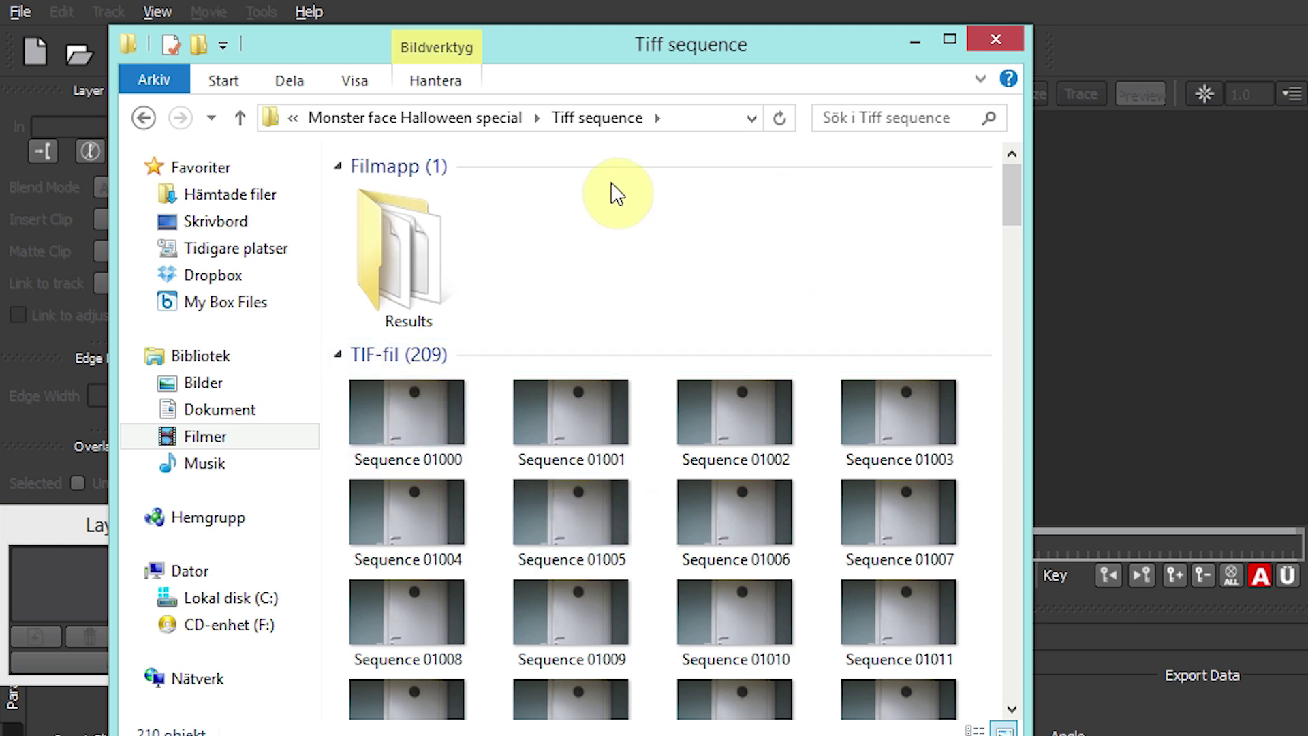
left_click(447, 117)
left_click(758, 410)
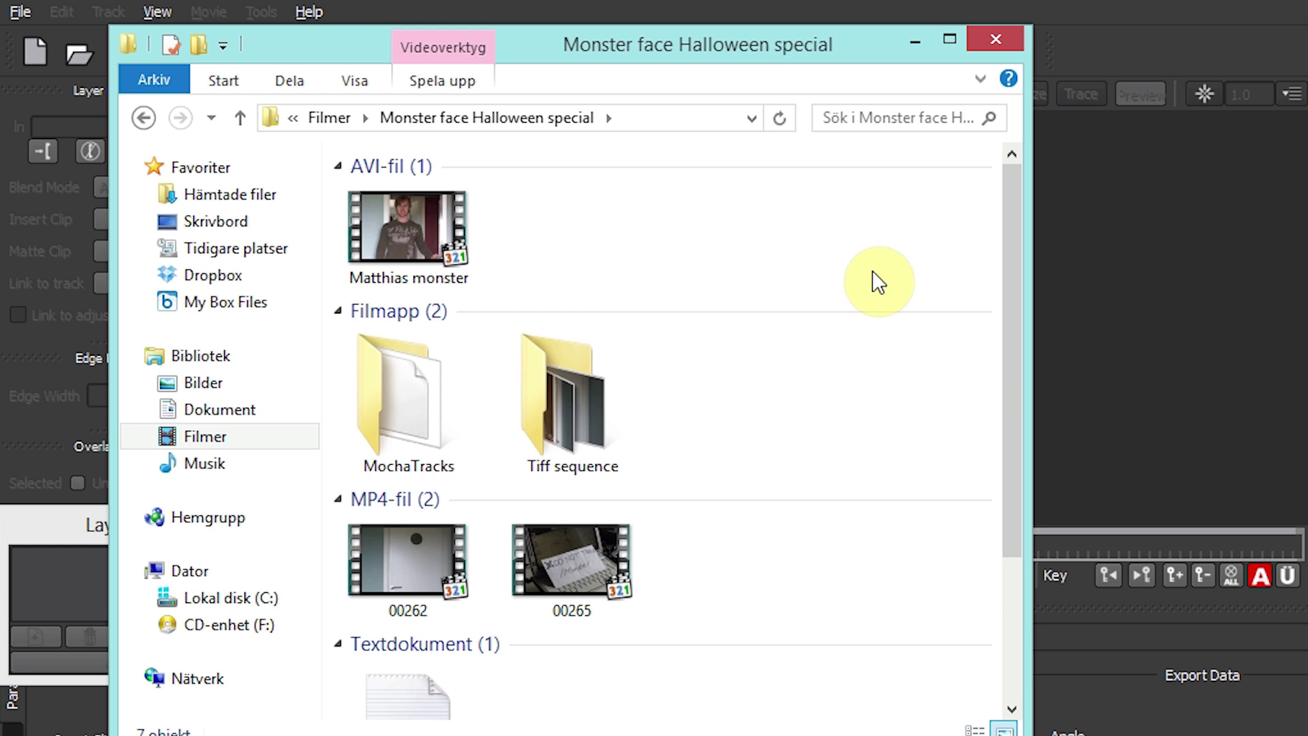
left_click(598, 403)
left_click(811, 356)
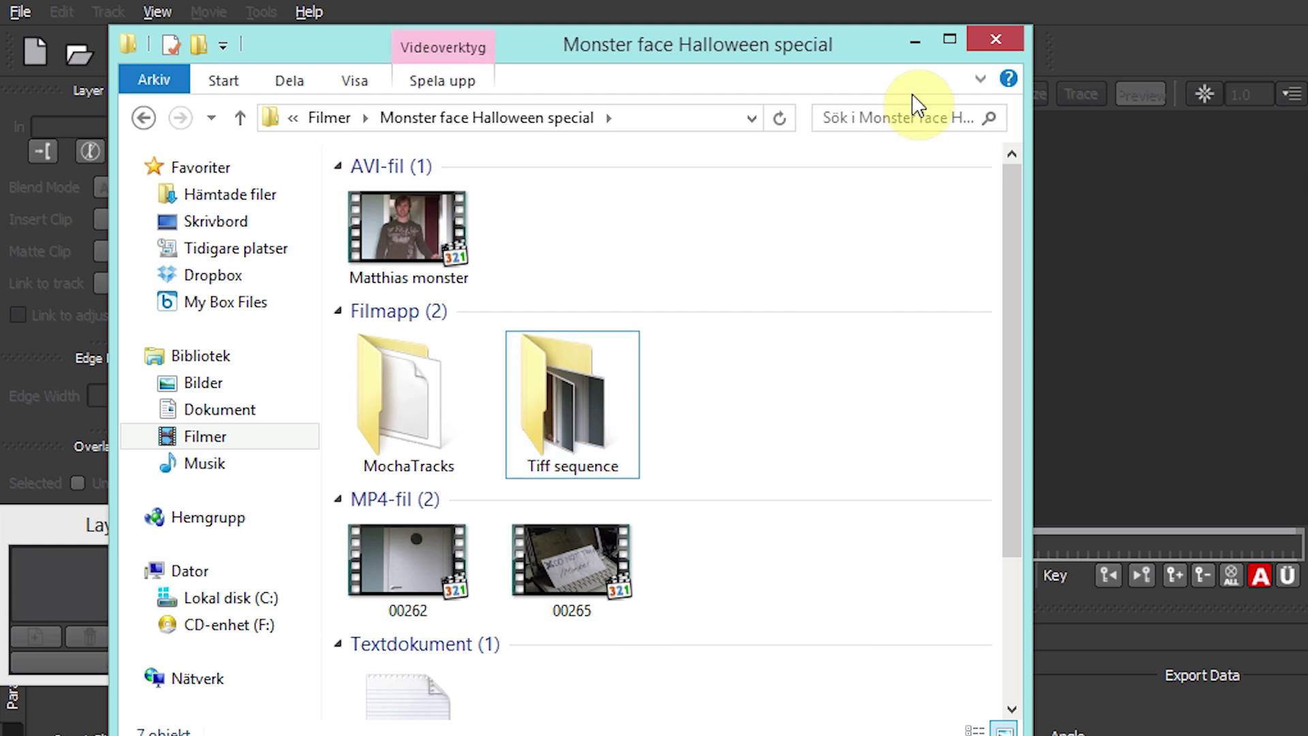
left_click(913, 49)
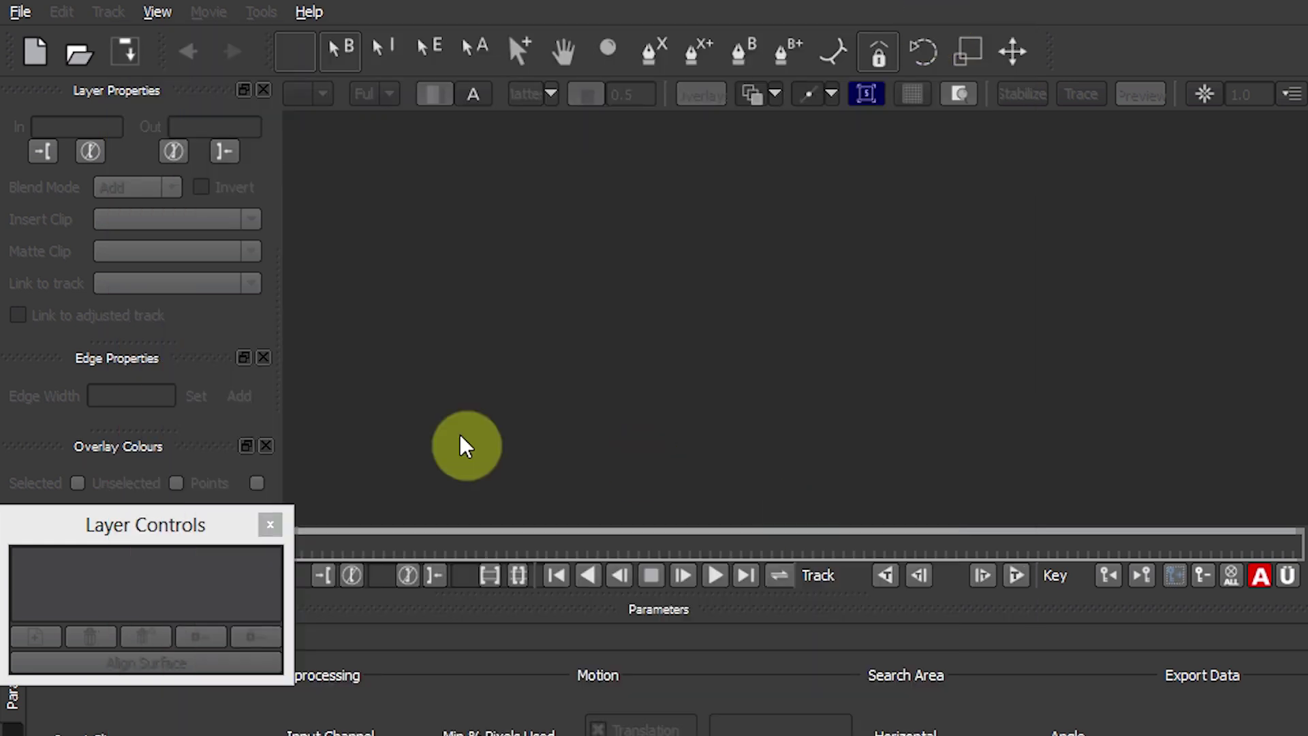
- Start a new mocha project importing Sequence 01000.tif from Tiff sequence, frames 1000 to 1208
left_click(20, 11)
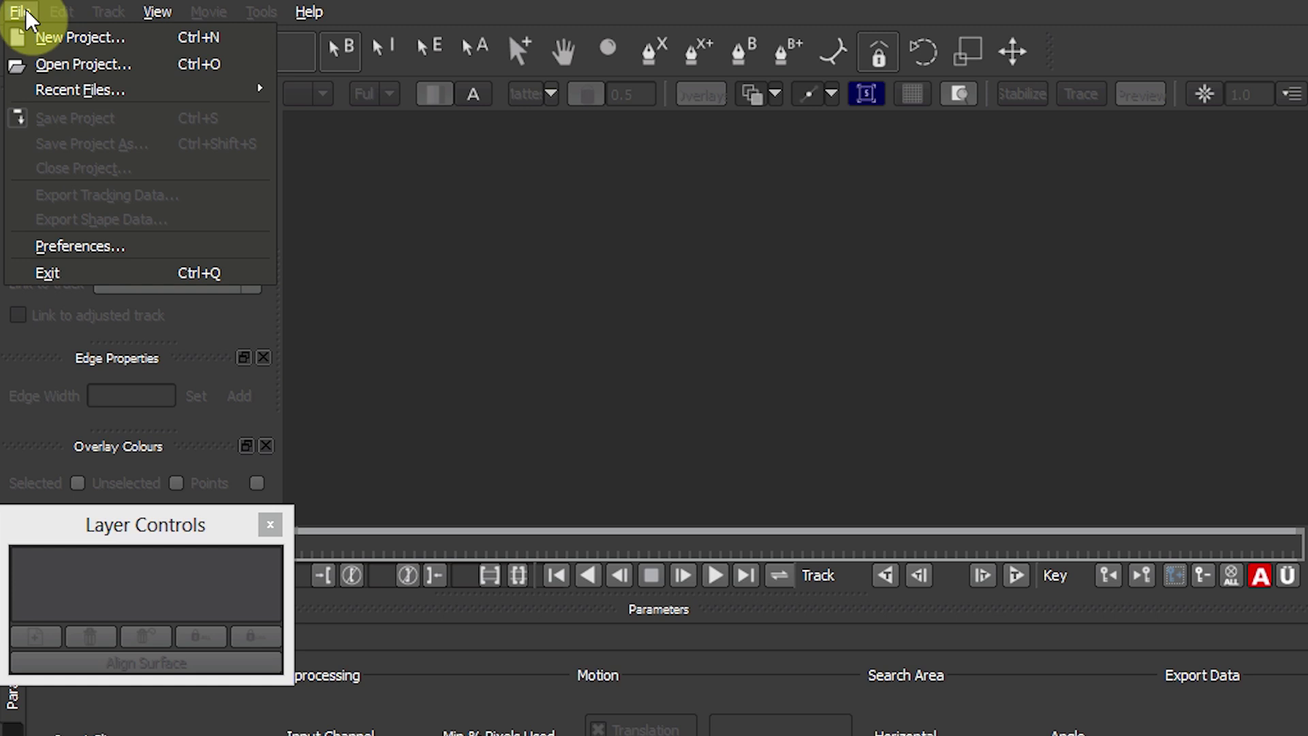
left_click(20, 12)
left_click(31, 38)
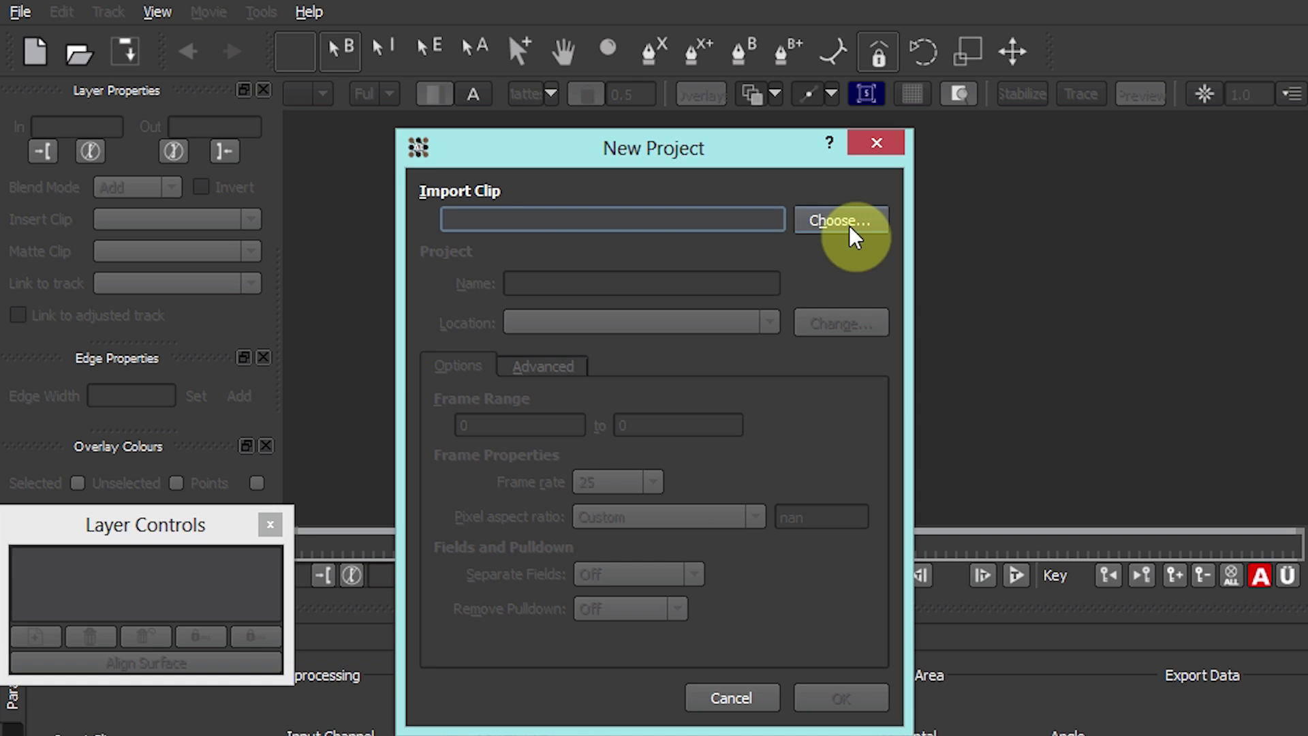
left_click(853, 235)
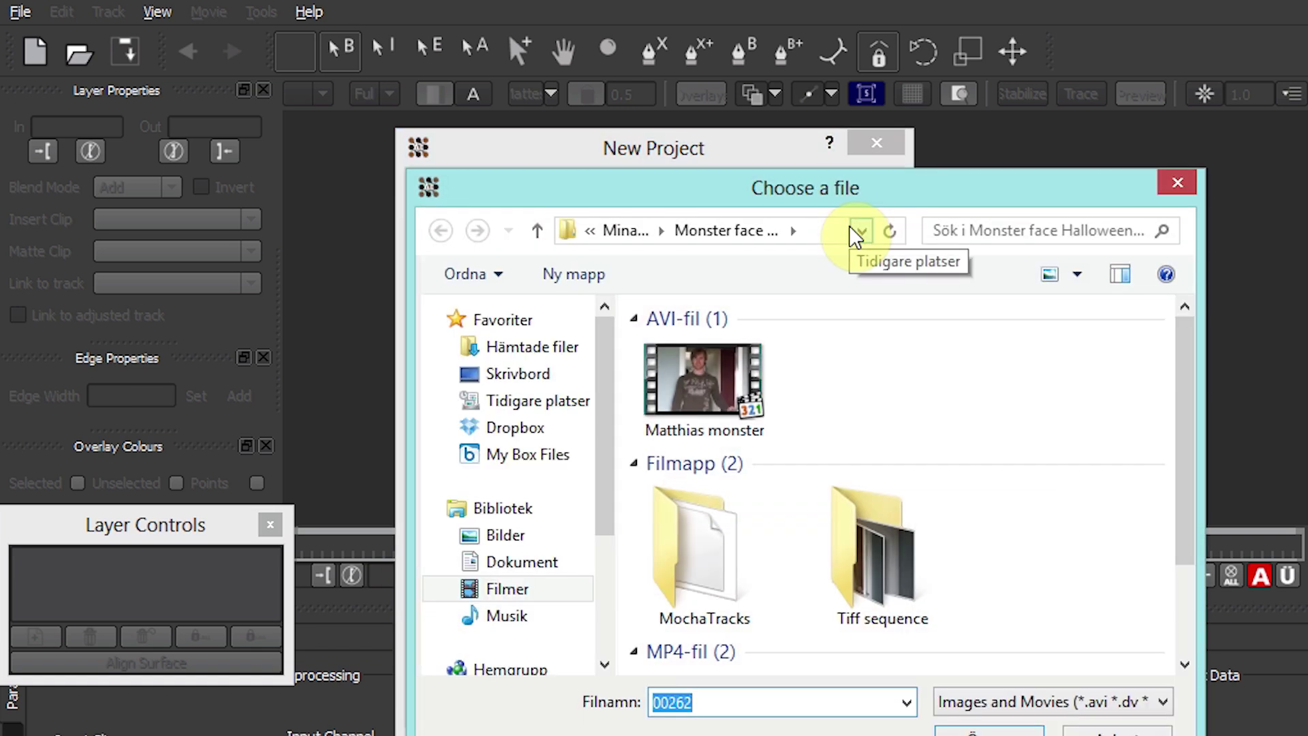
left_click_drag(1183, 438, 1177, 531)
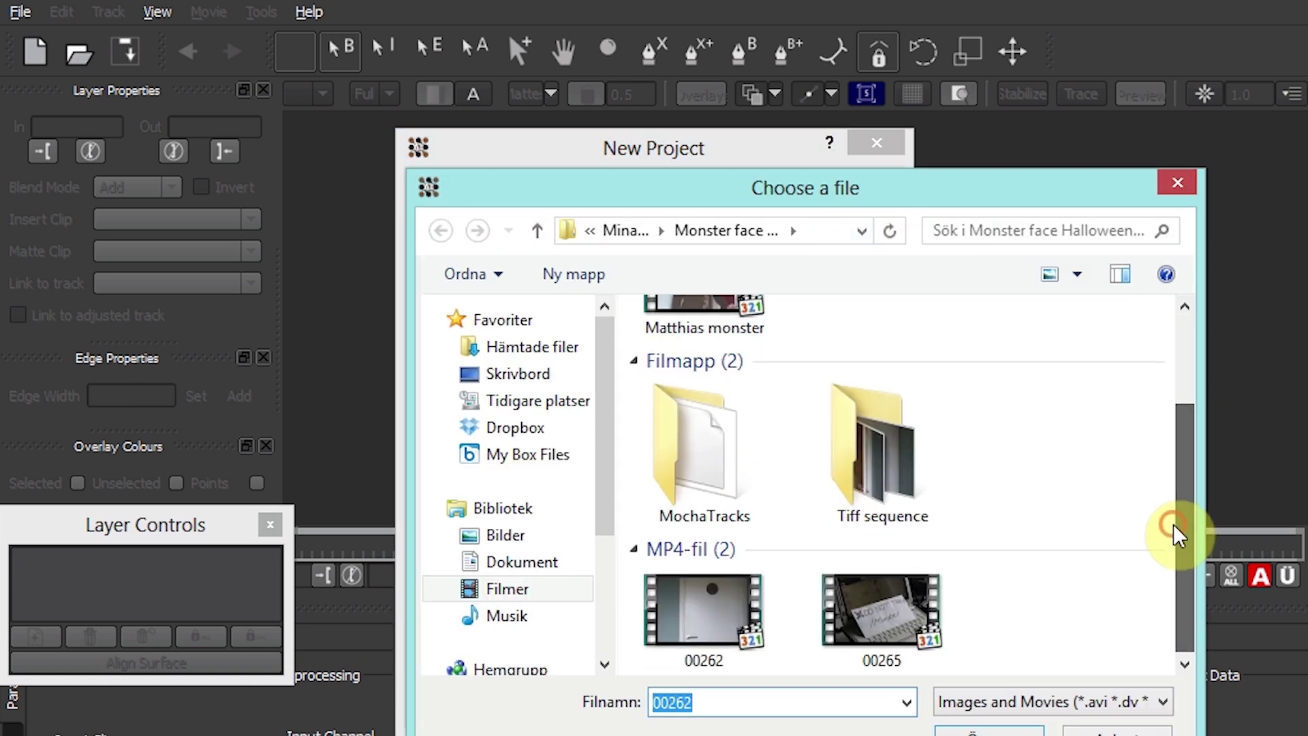
double_click(905, 462)
left_click_drag(1183, 326, 1183, 341)
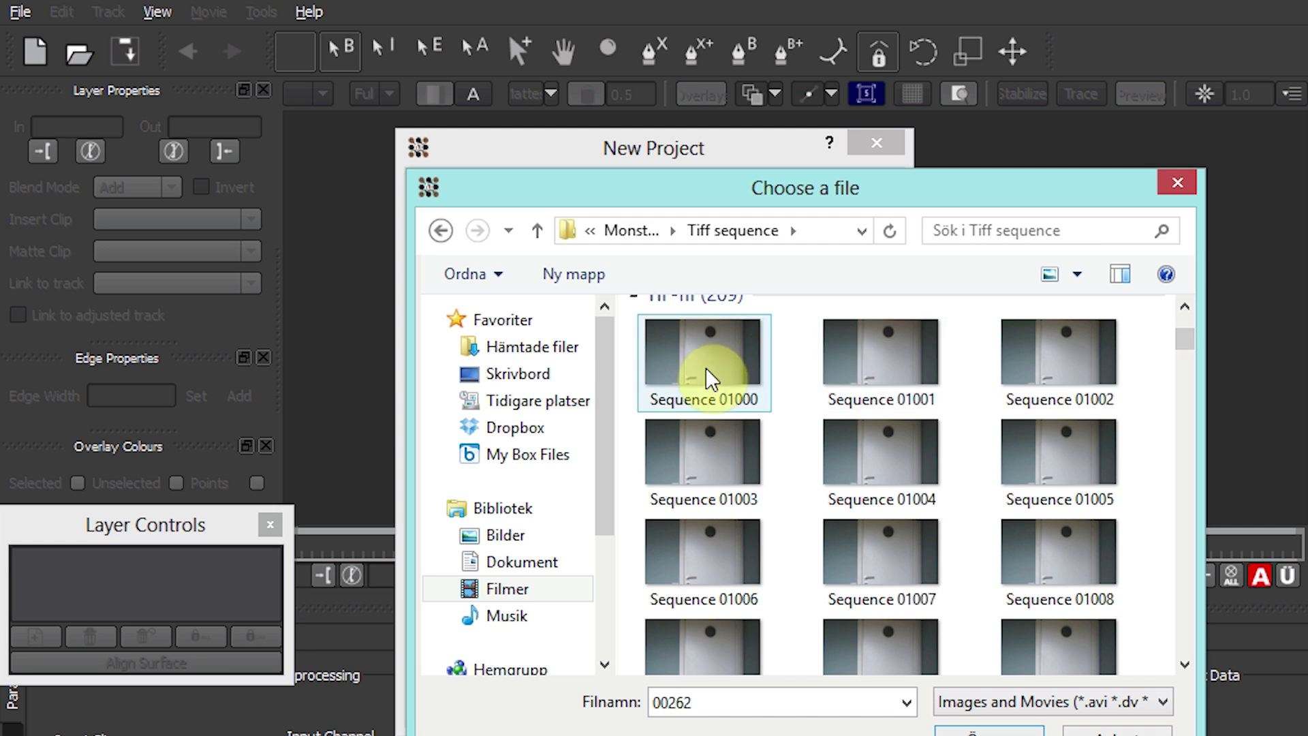
left_click(709, 374)
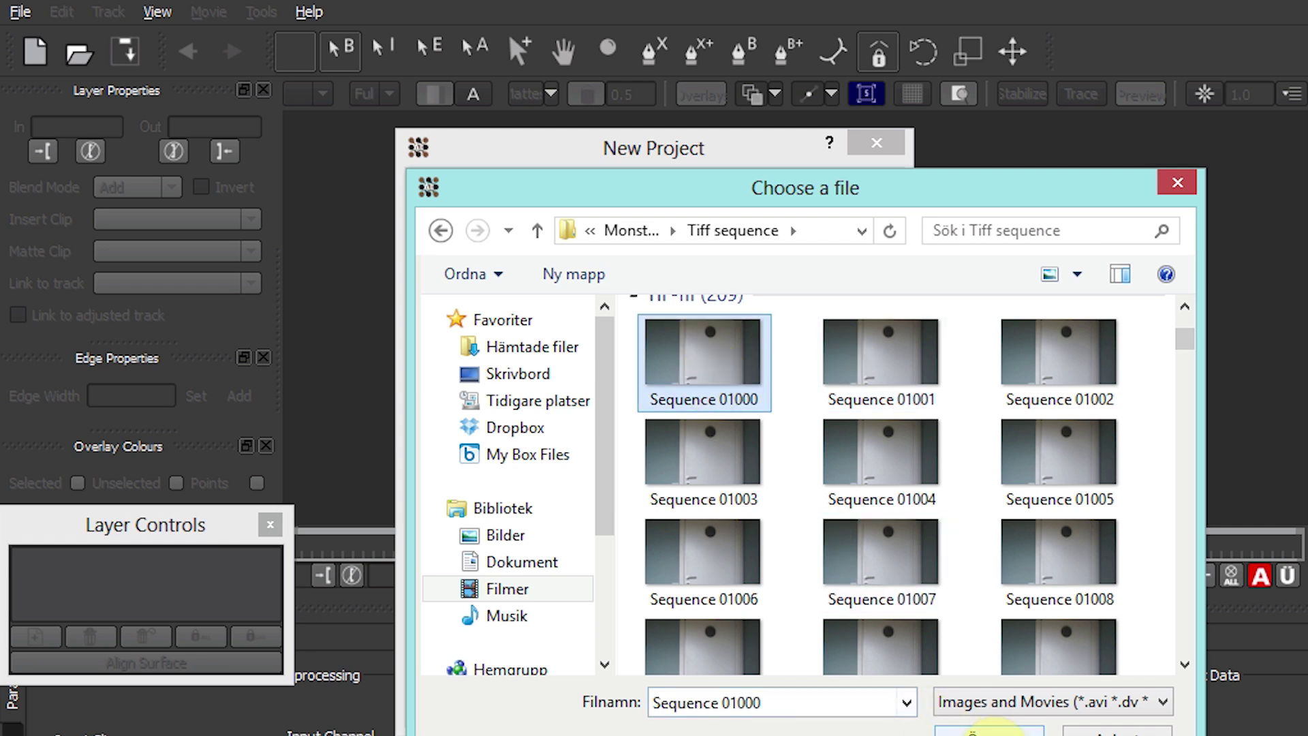
left_click(995, 731)
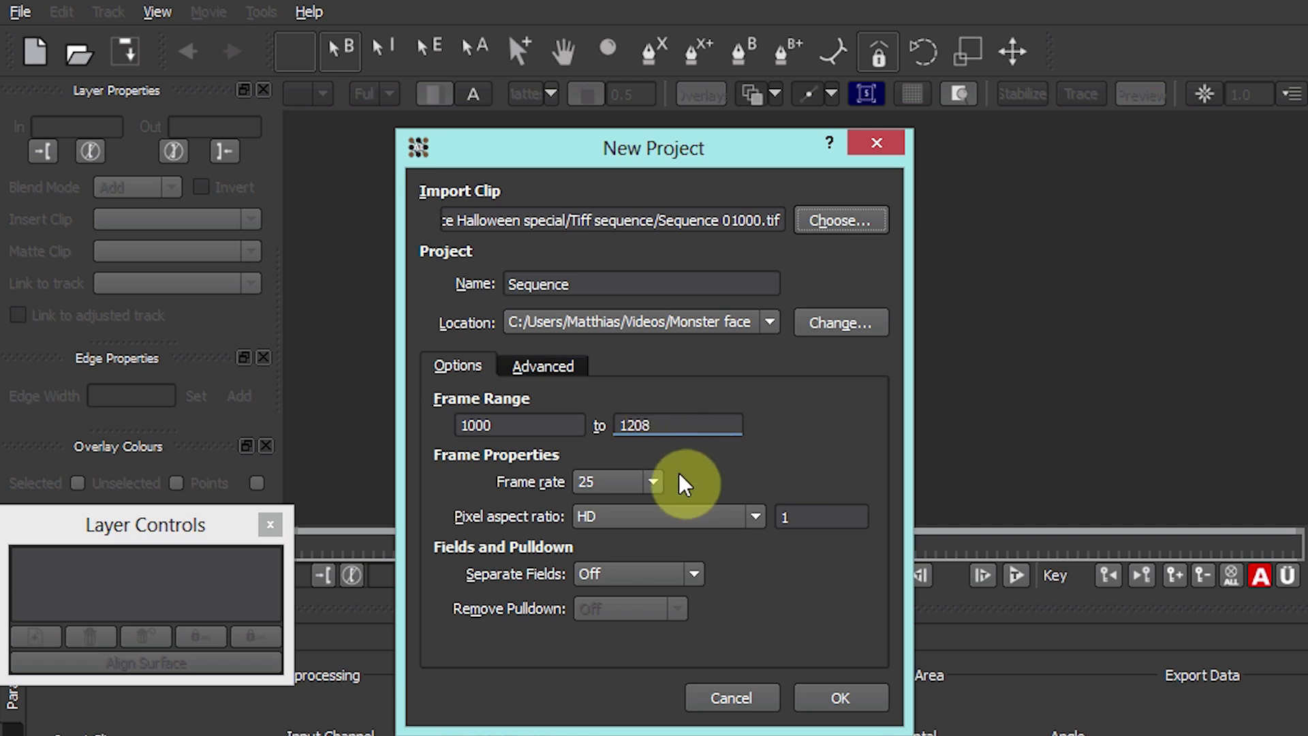
- Set the new project's frame rate to 25 fps and confirm the settings
left_click(654, 482)
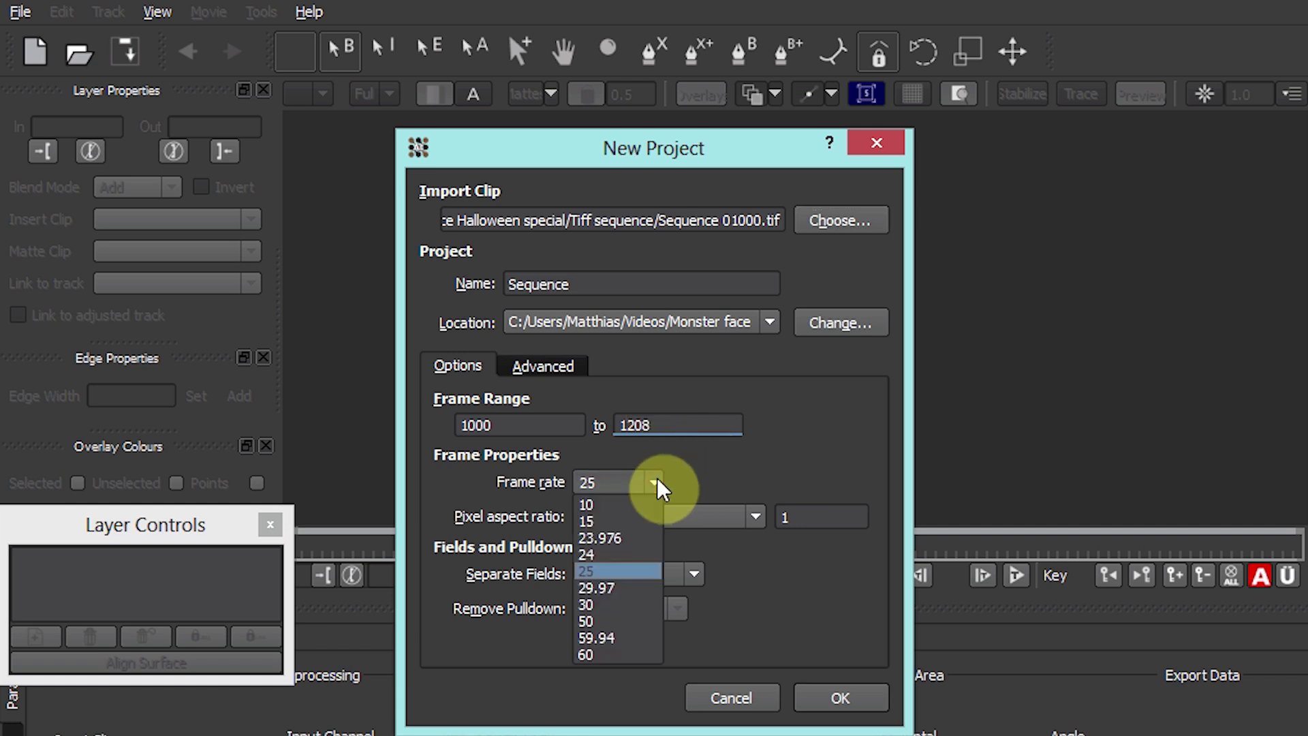
left_click(623, 572)
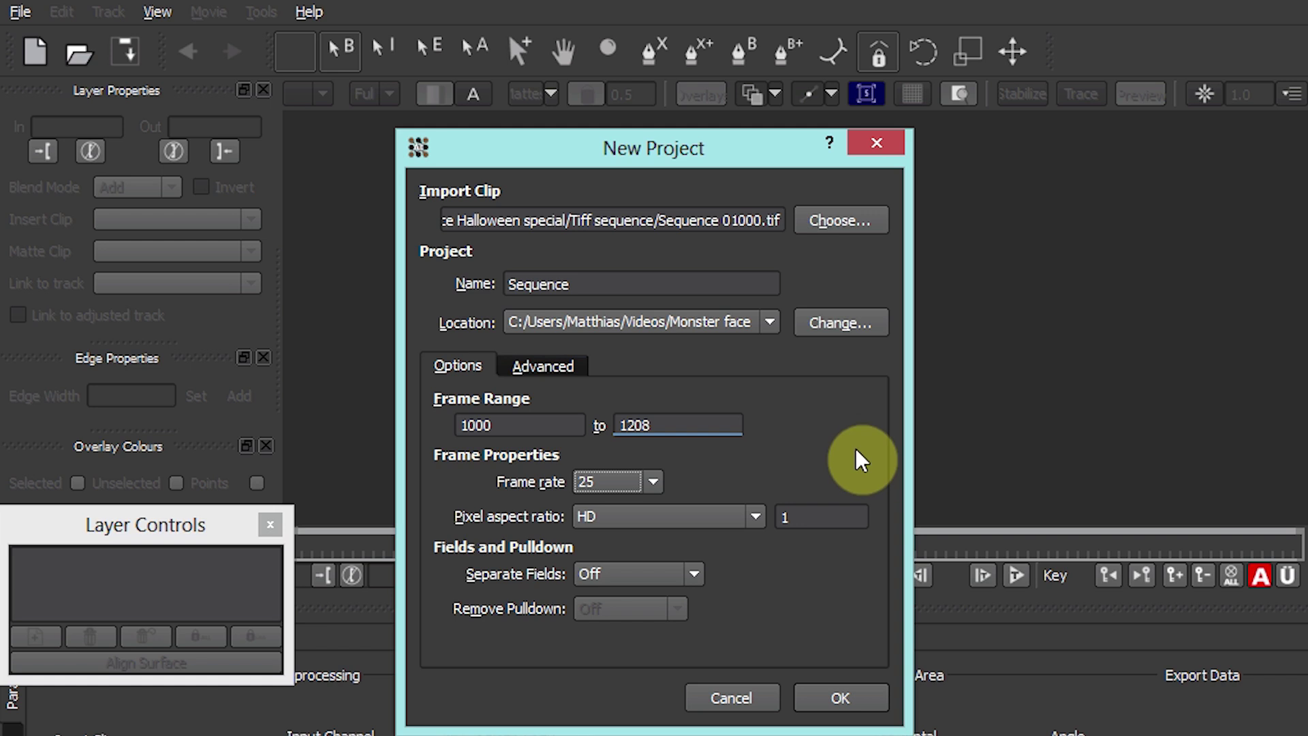
left_click(847, 692)
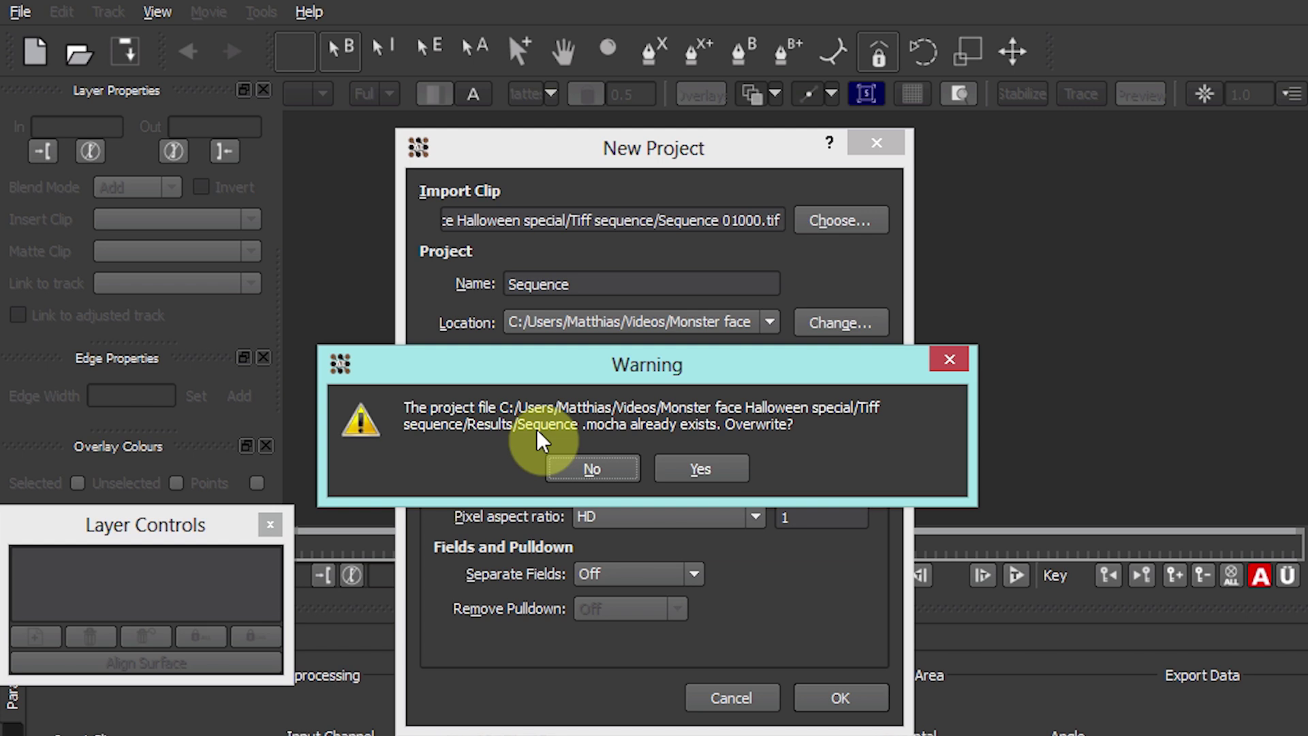
- Decline the overwrite and create the project under the name Sequence2 instead
left_click(613, 468)
left_click(596, 283)
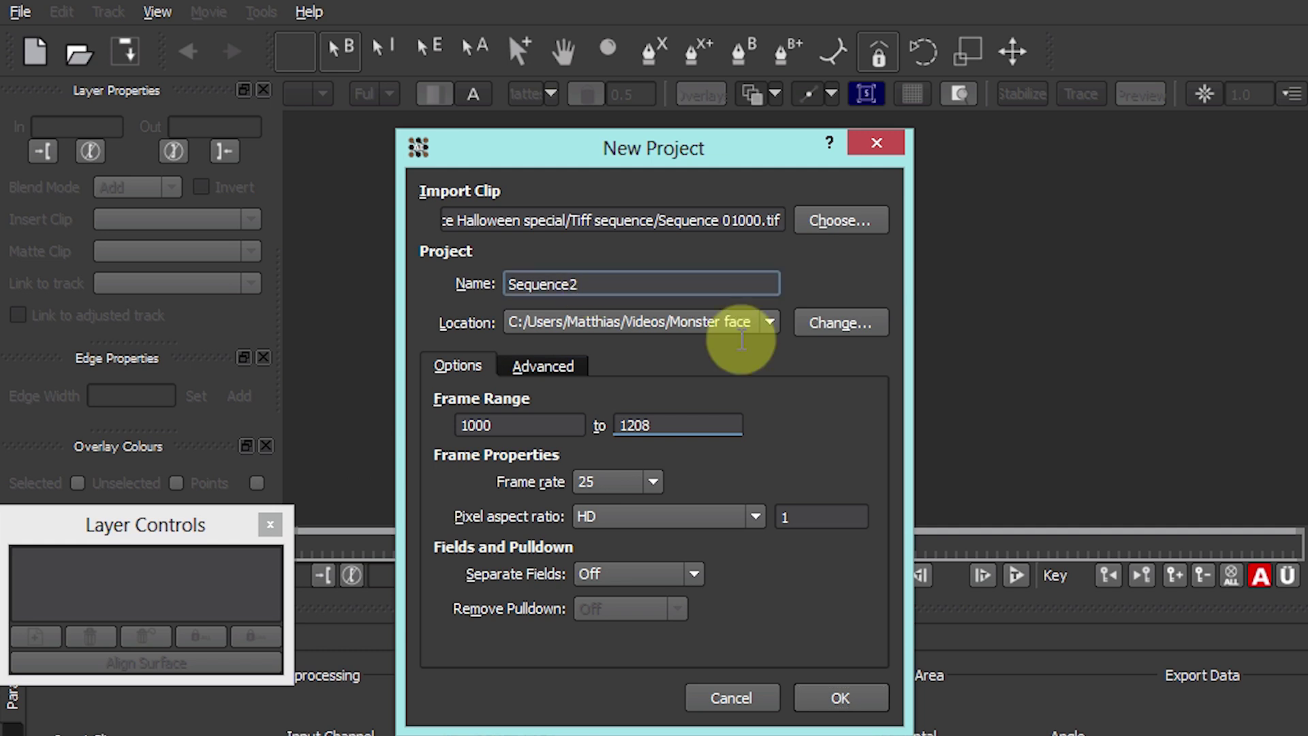
left_click(826, 692)
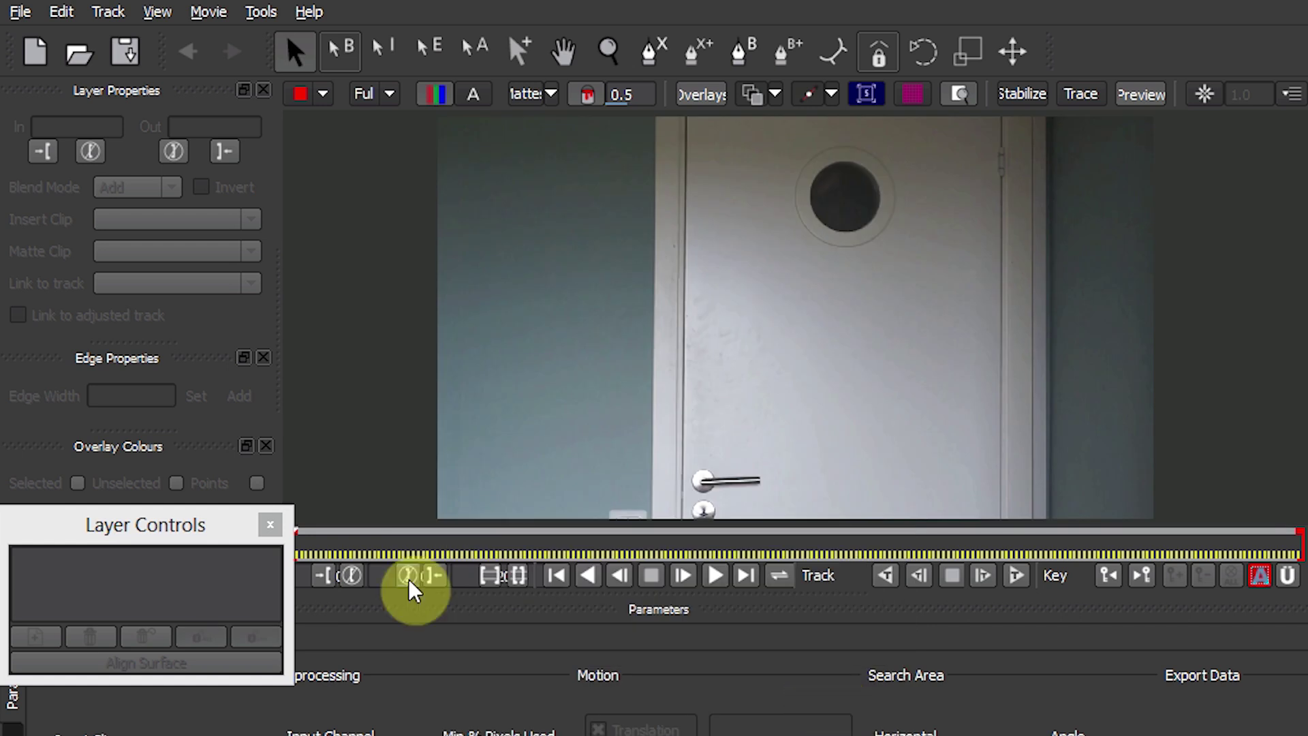
- Scrub to the frame of the man in the open doorway and pick the X-Spline tool
left_click(173, 524)
mouse_move(174, 526)
left_mouse_down()
mouse_move(152, 564)
mouse_move(153, 536)
left_mouse_up()
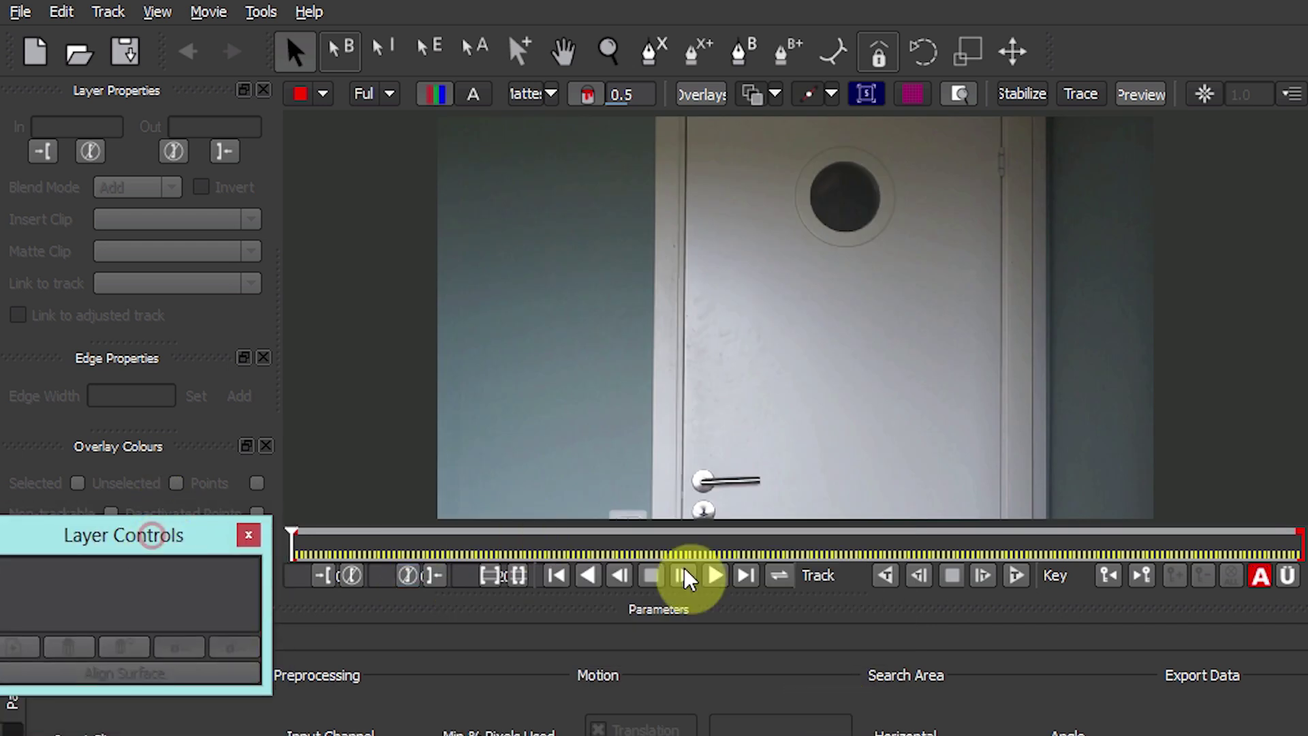
left_click(667, 541)
left_click_drag(668, 541, 834, 536)
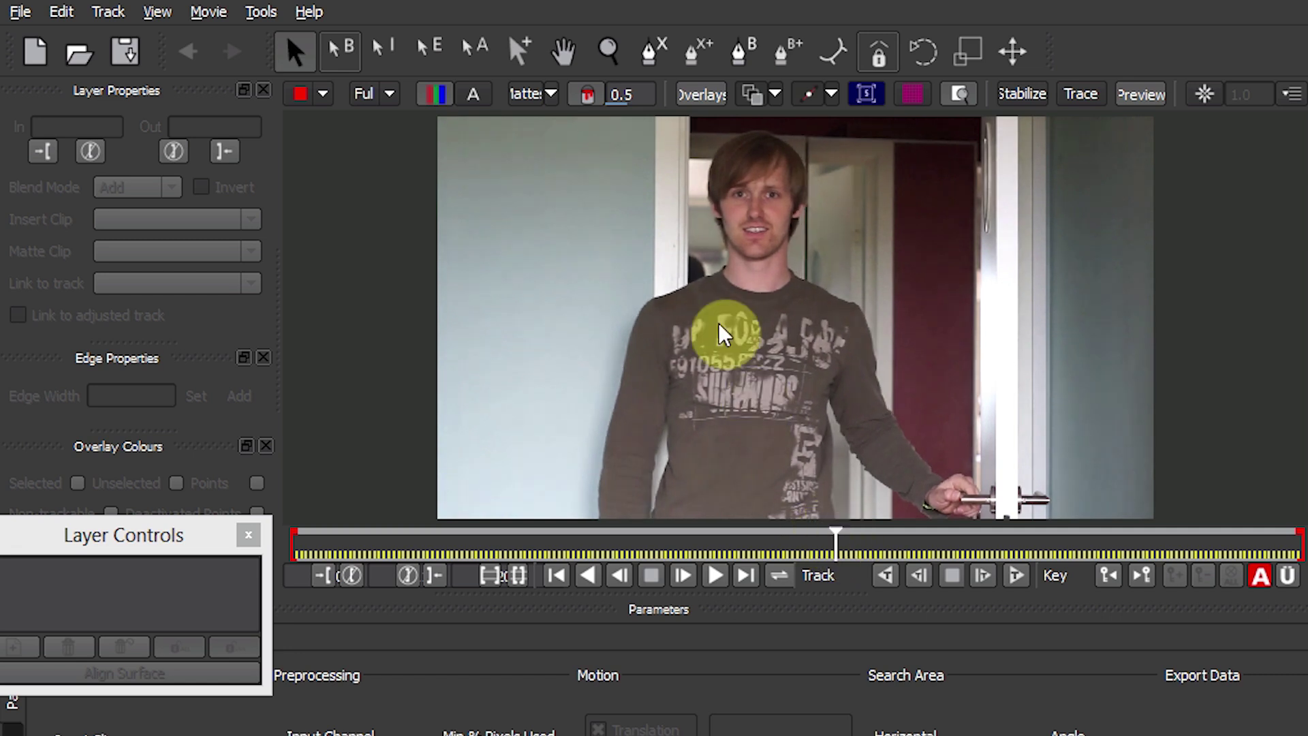
left_click(654, 59)
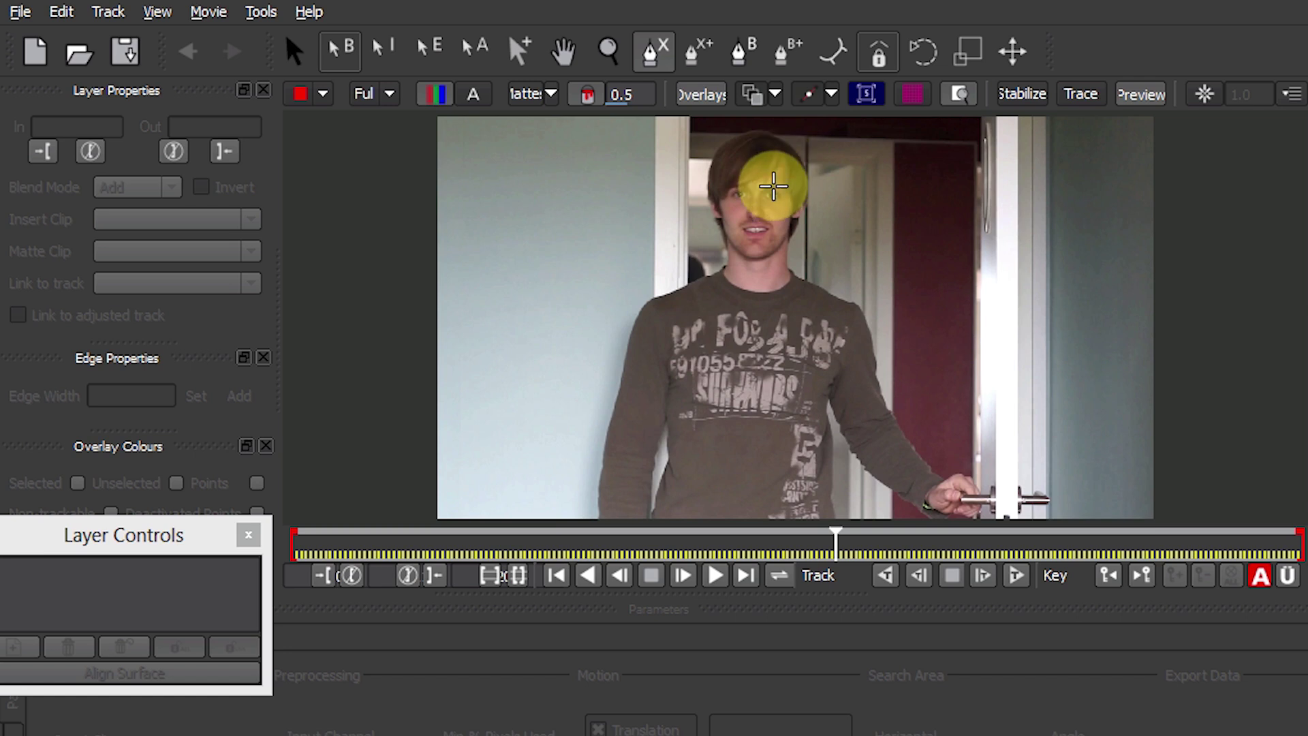
- Draw a closed seven-point X-spline around the man's face, creating Layer 1
left_click(722, 162)
left_click(821, 173)
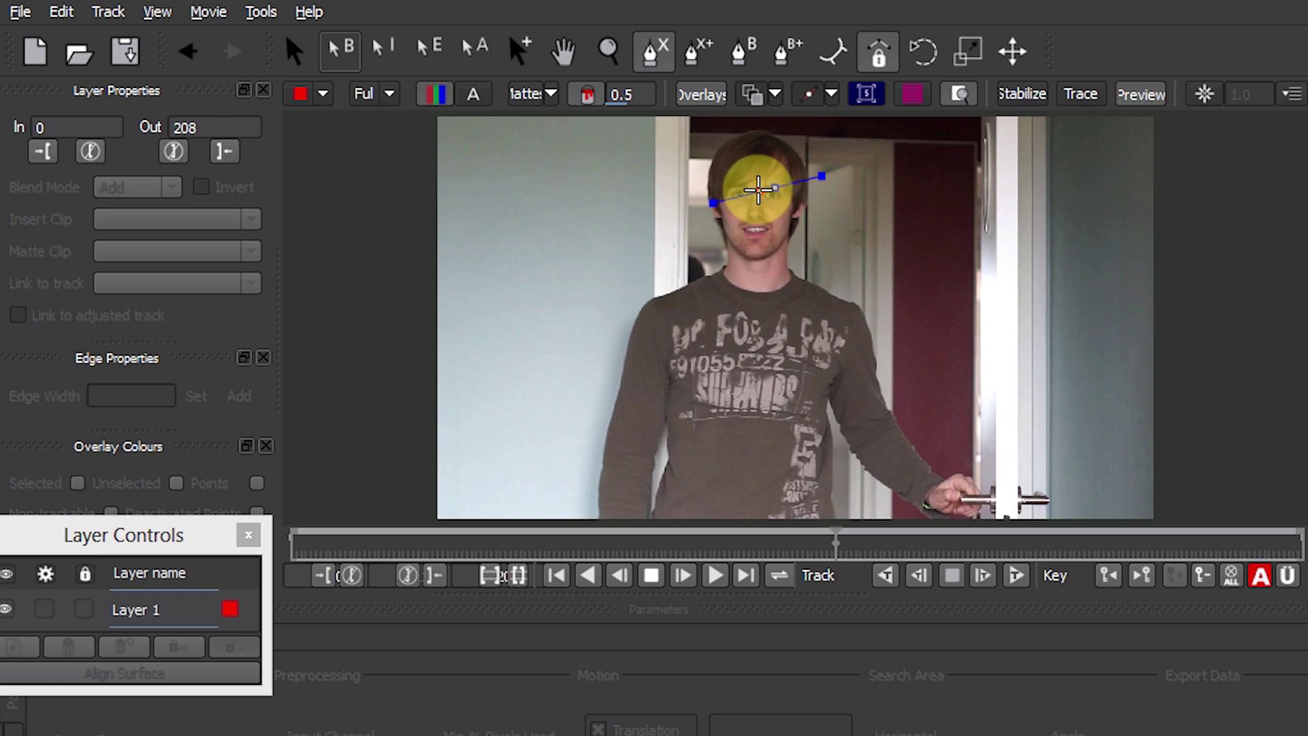
left_click(733, 233)
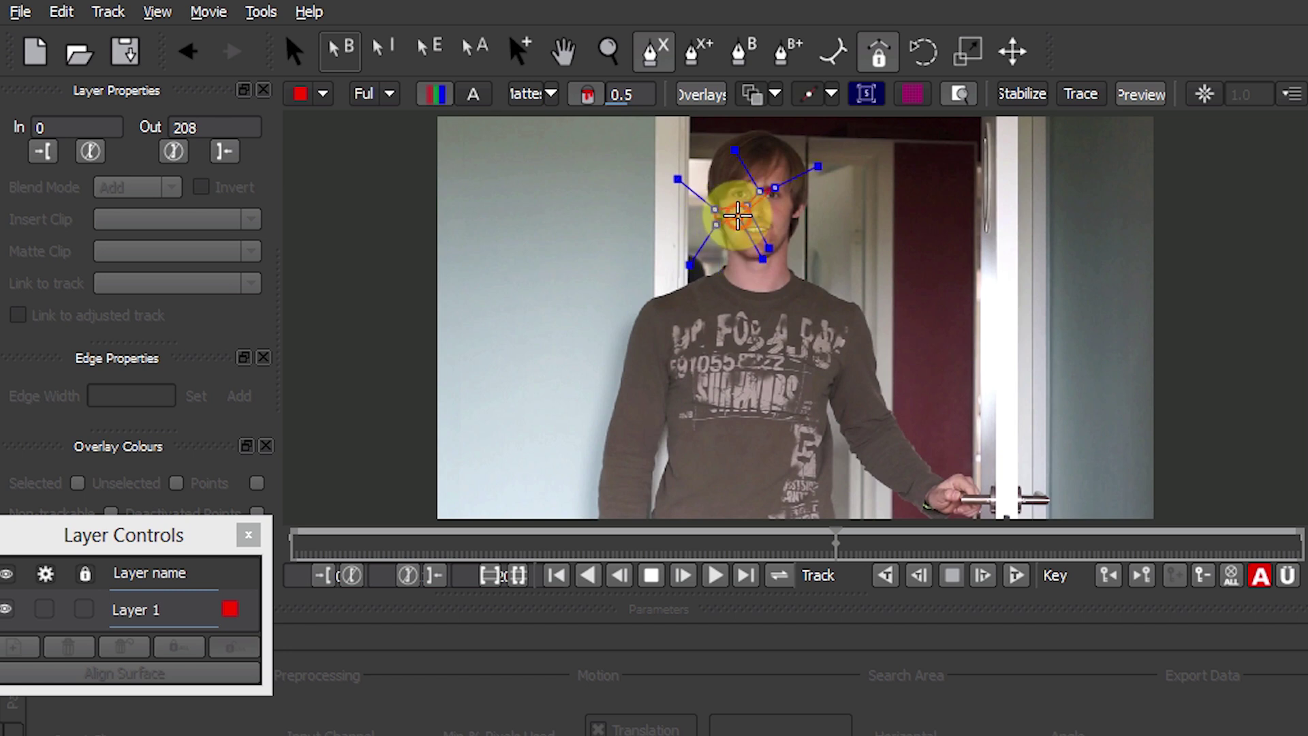
left_click(738, 217)
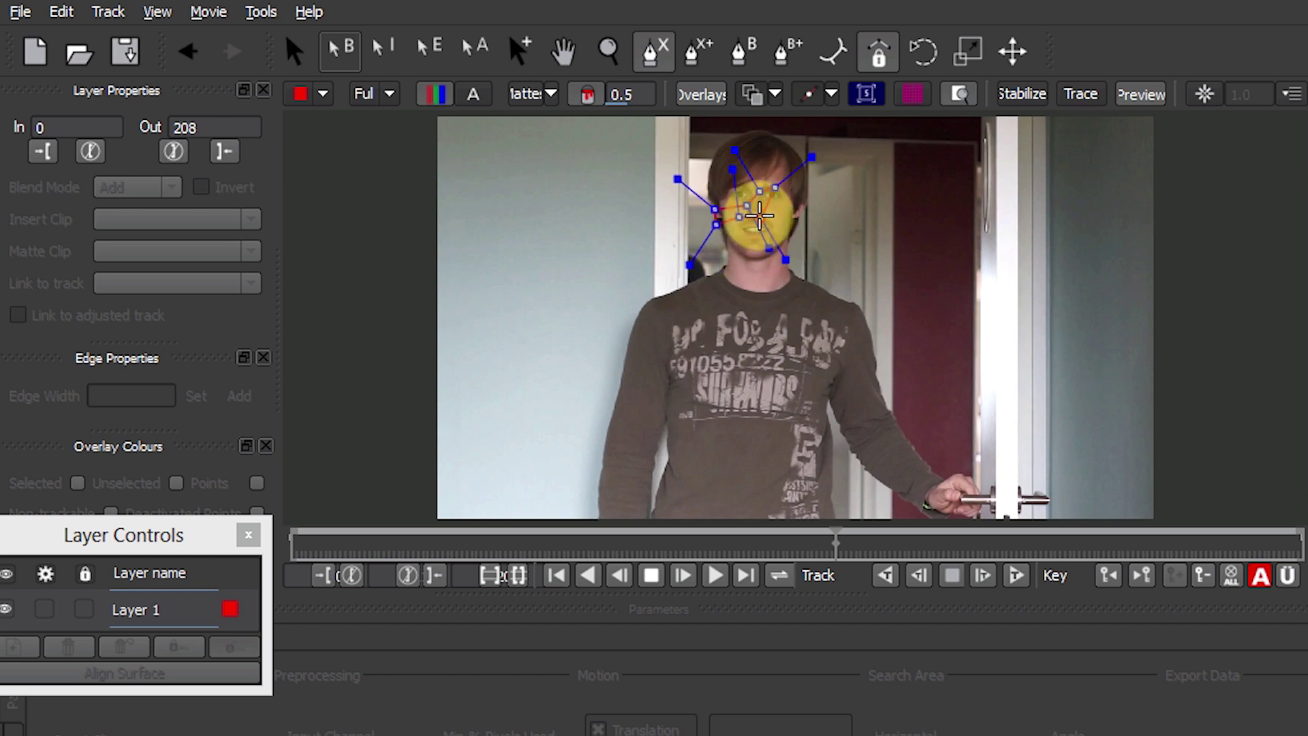
left_click(759, 216)
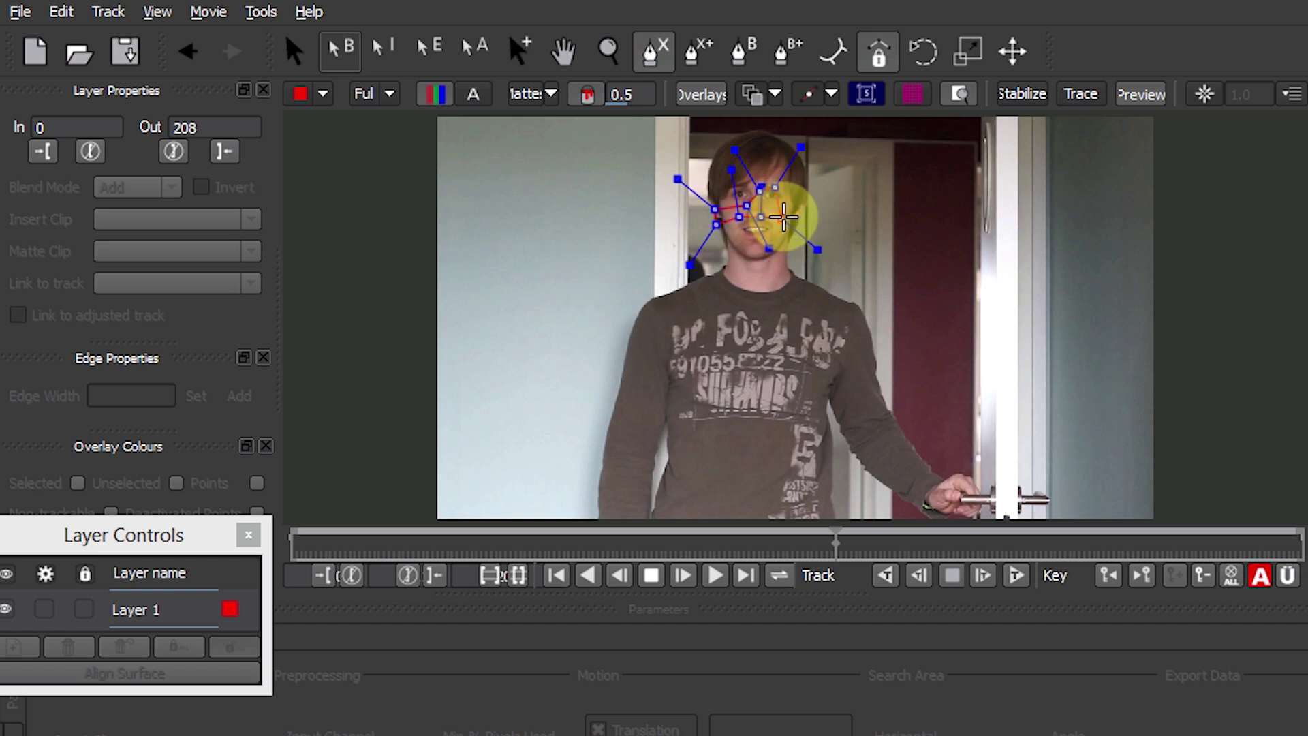
left_click(786, 217)
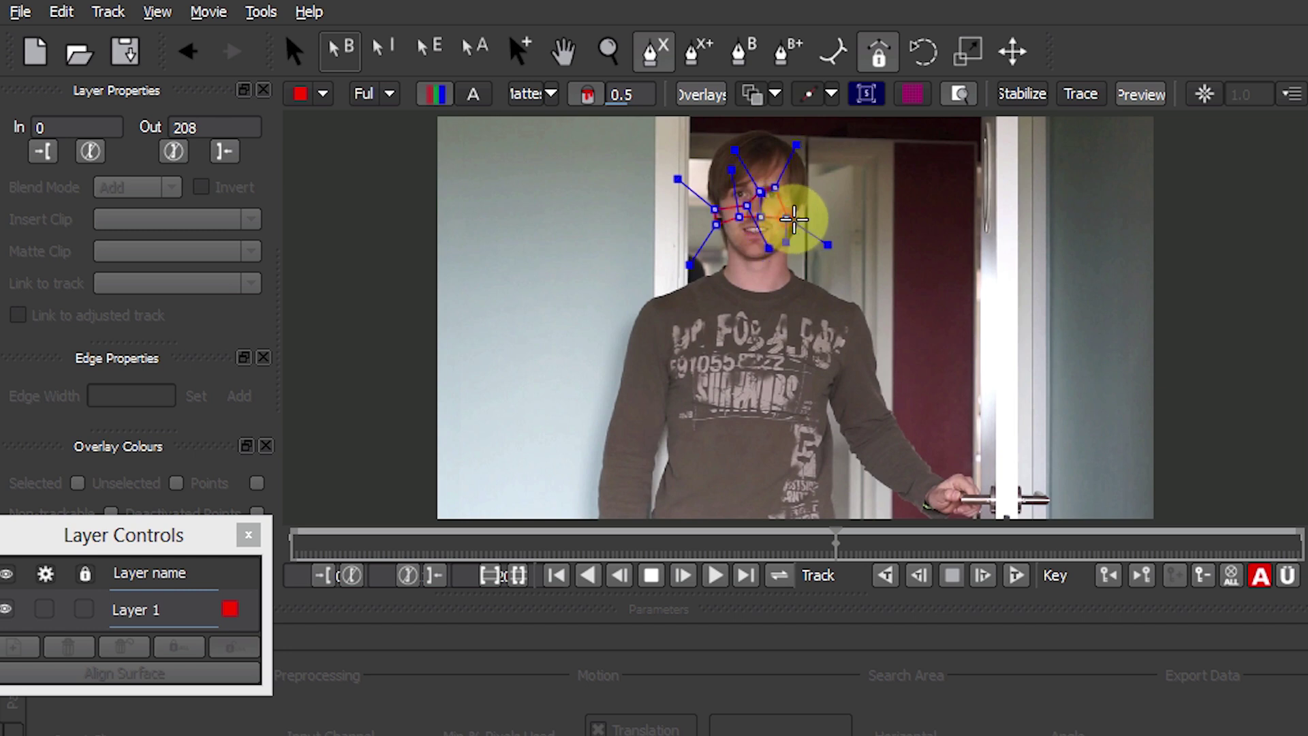
left_click(804, 203)
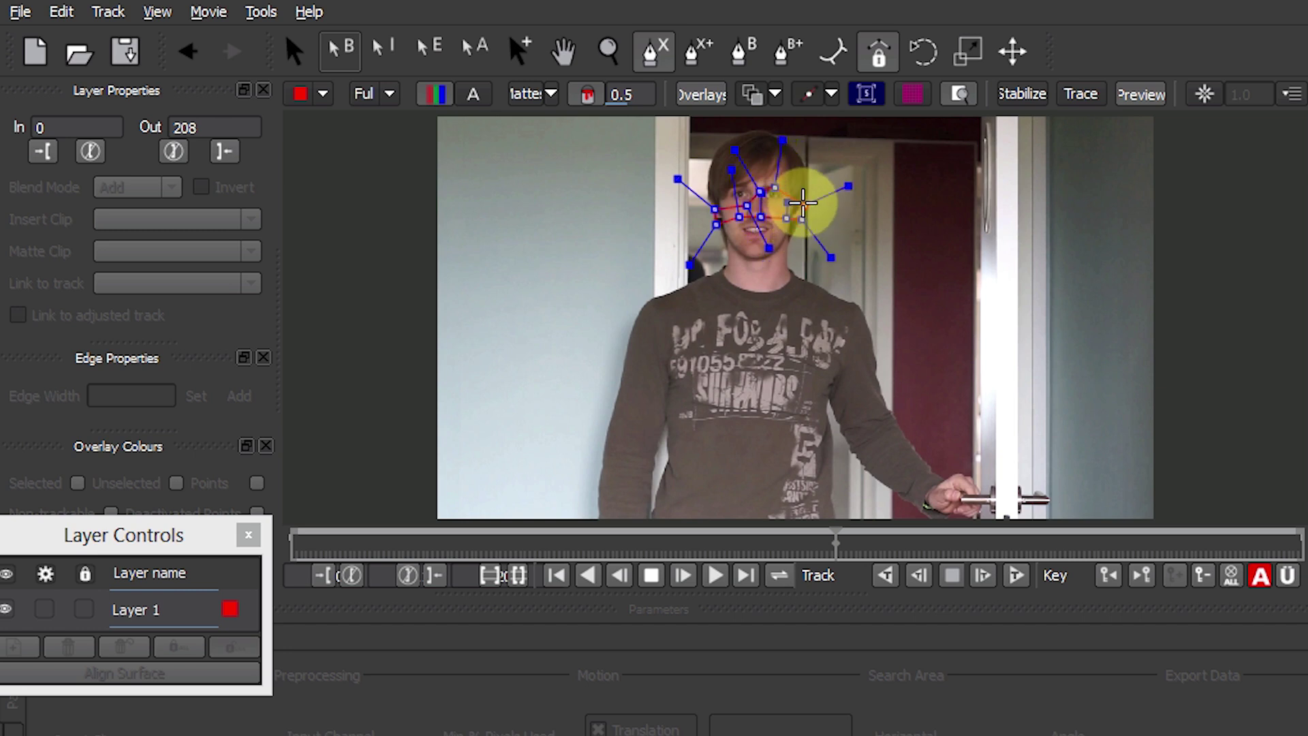
right_click(784, 193)
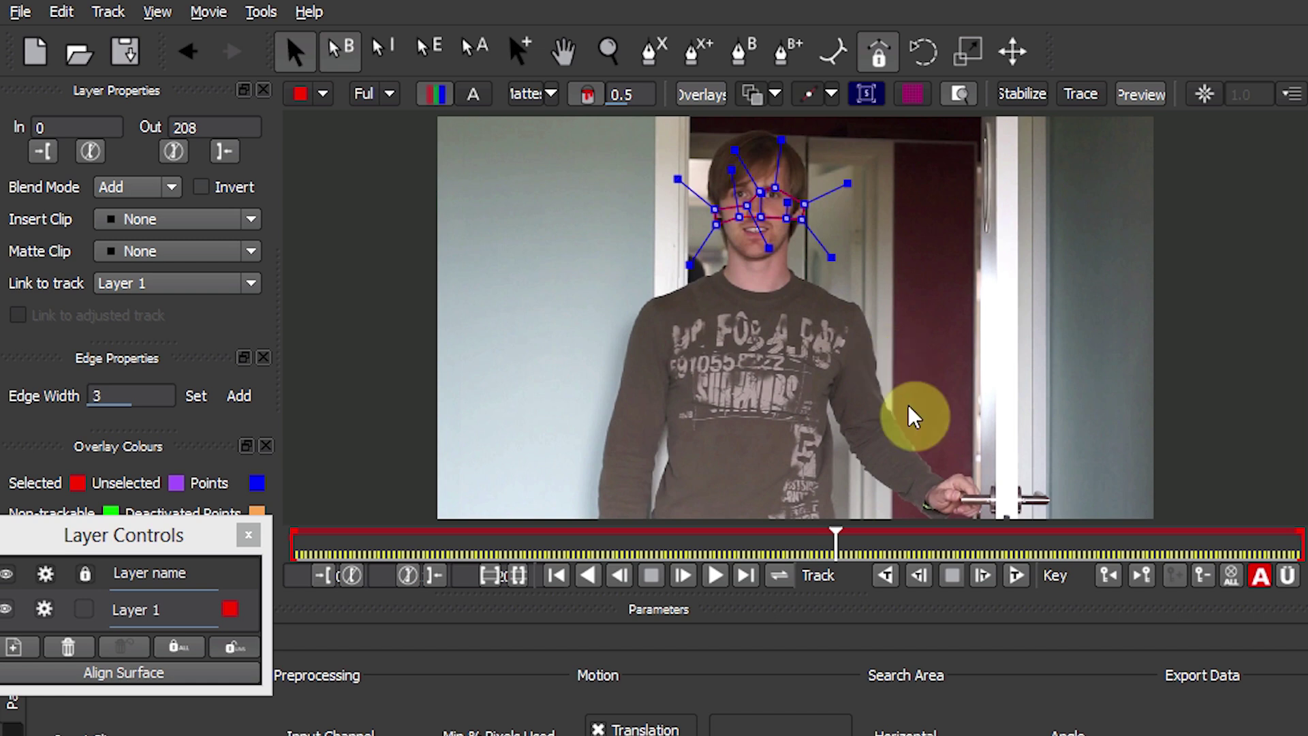
- Track Layer 1's face shape forward, scrub back to verify, and show the planar grid
left_click(1015, 576)
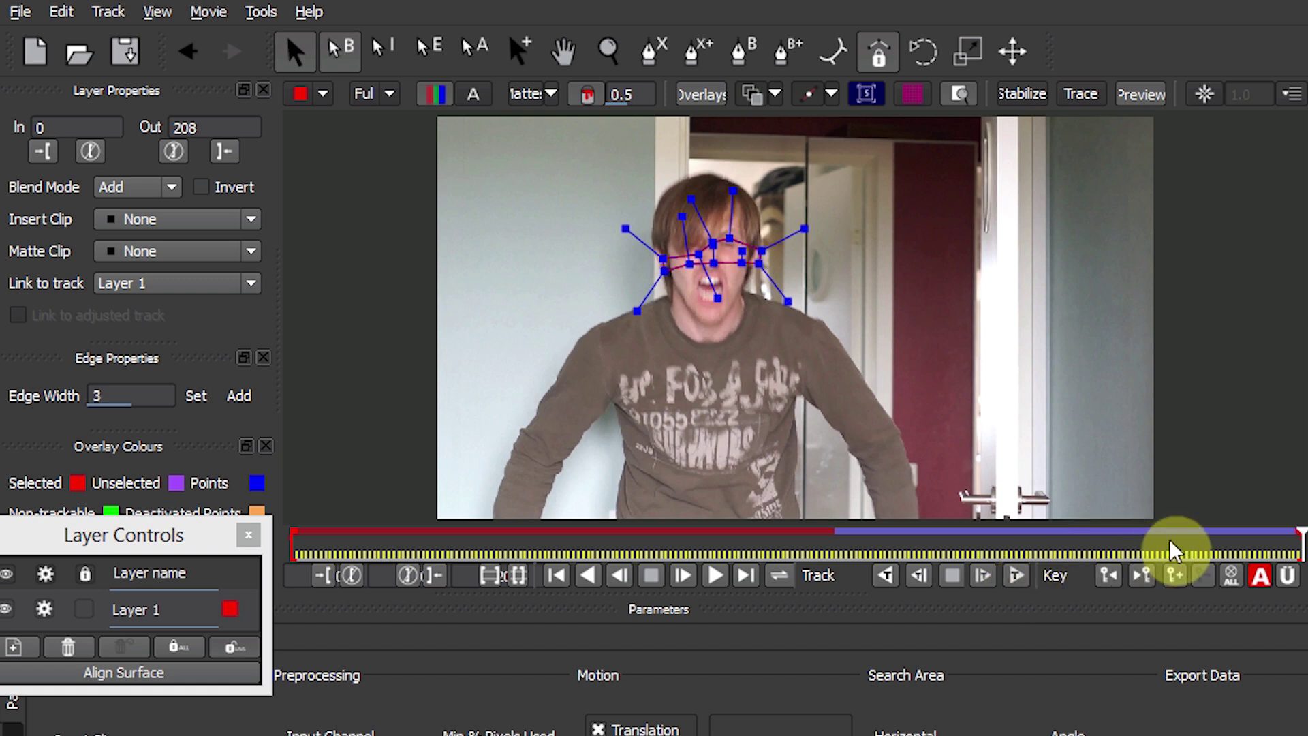
left_click_drag(1288, 536, 930, 537)
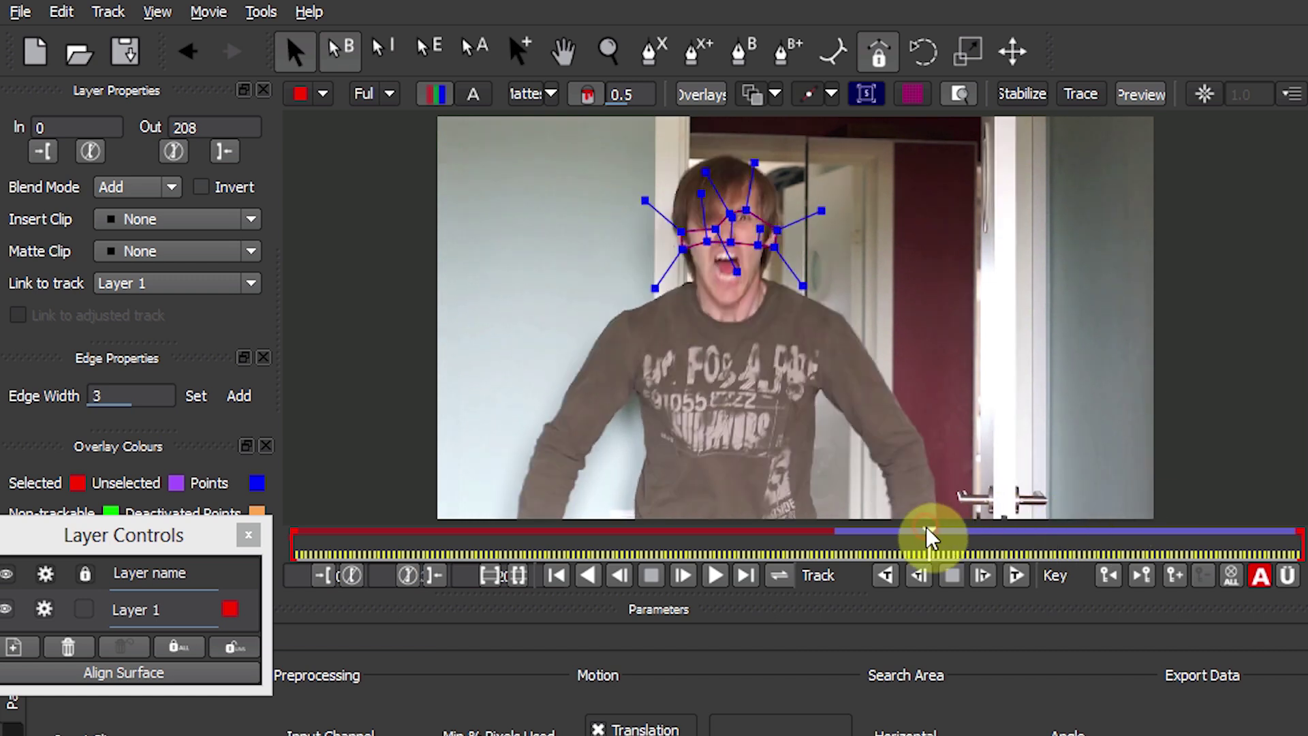
left_click(912, 99)
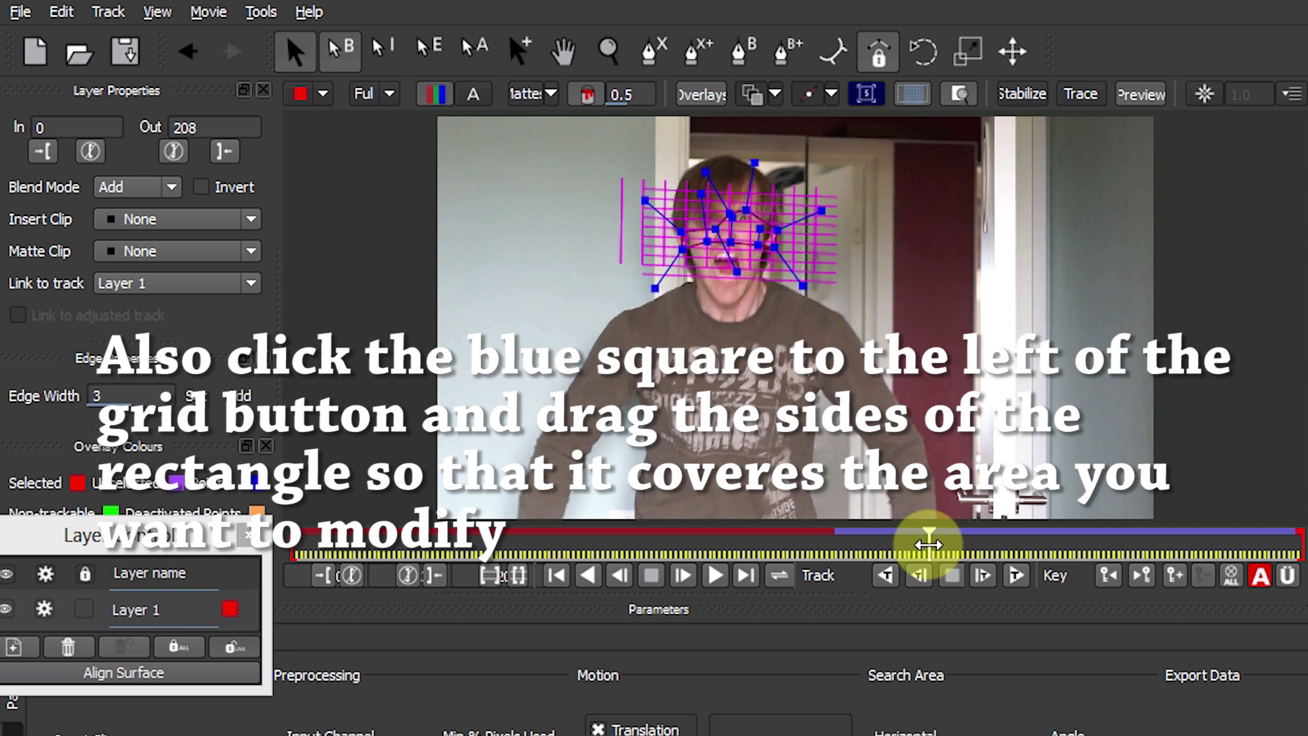
left_click_drag(929, 544, 875, 538)
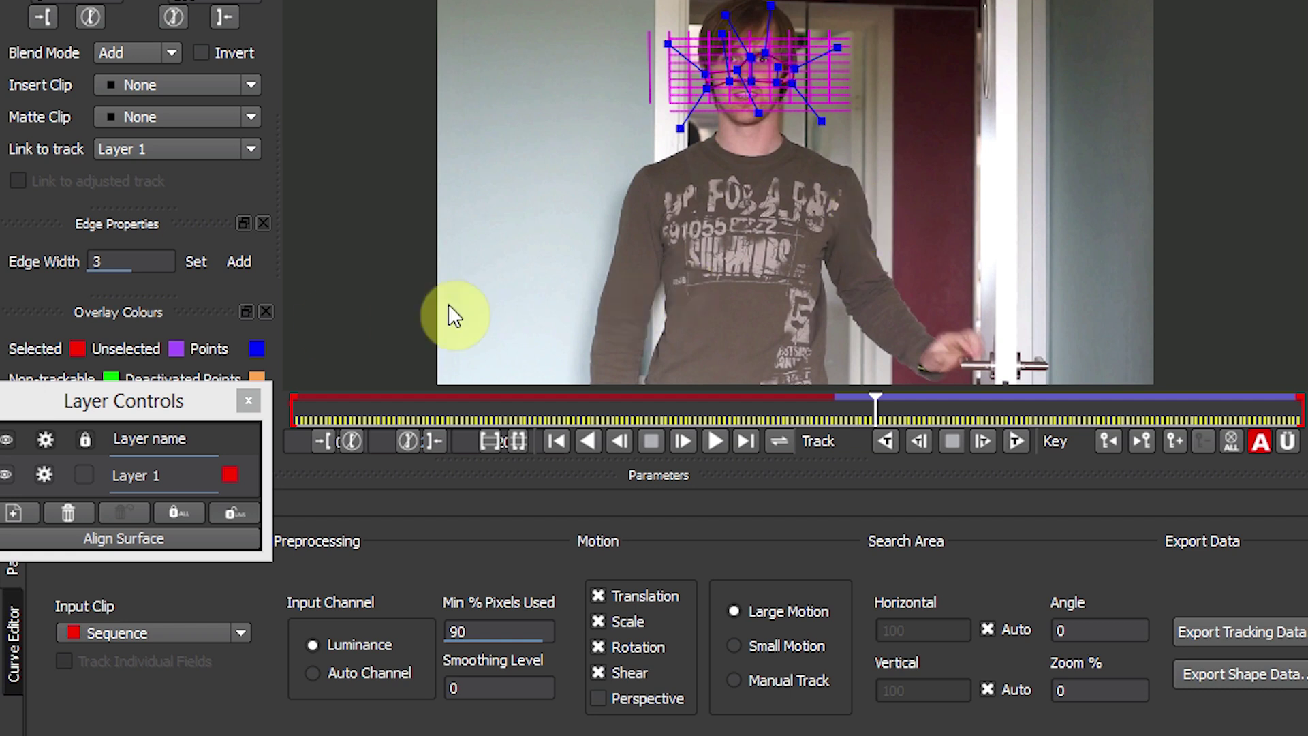
- Move the Layer Controls window aside to reveal the Clip, Track and AdjustTrack parameter tabs
left_click_drag(161, 402, 205, 185)
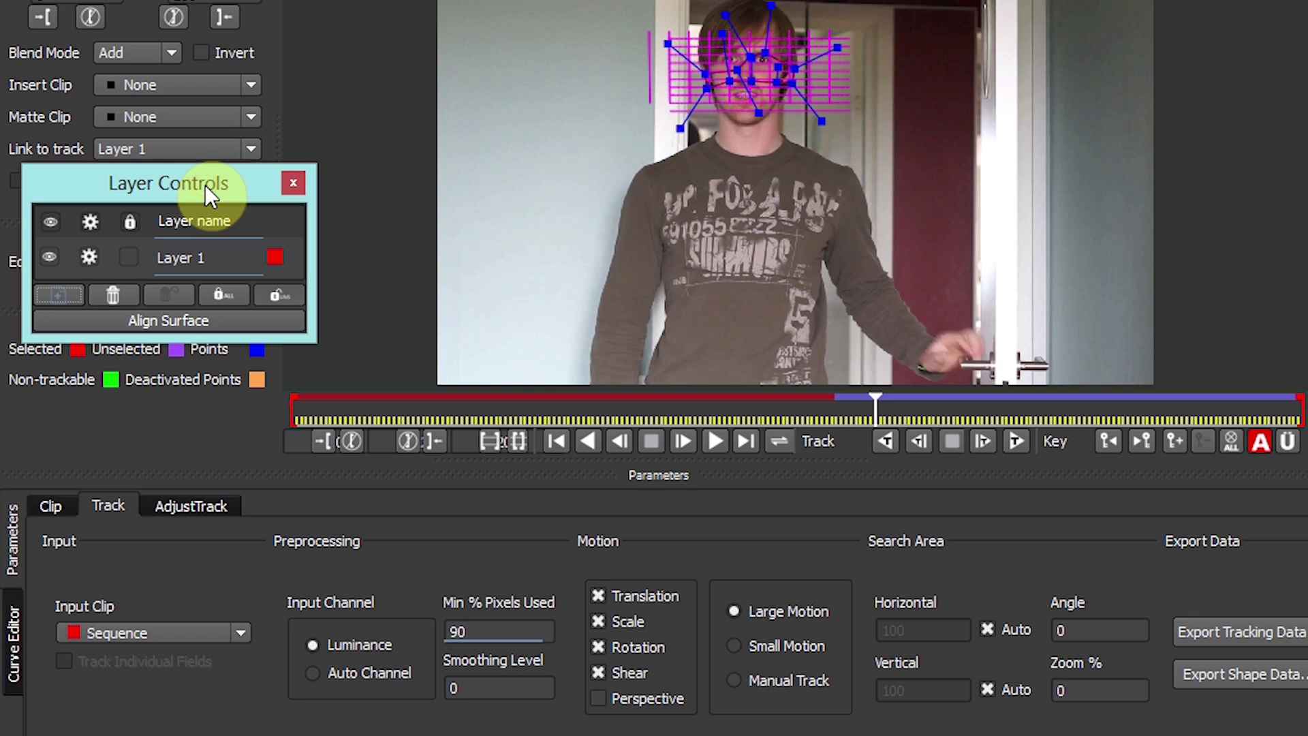
- Hide the grid, reselect Layer 1 and export its tracking data as After Effects Corner Pin
left_click(192, 259)
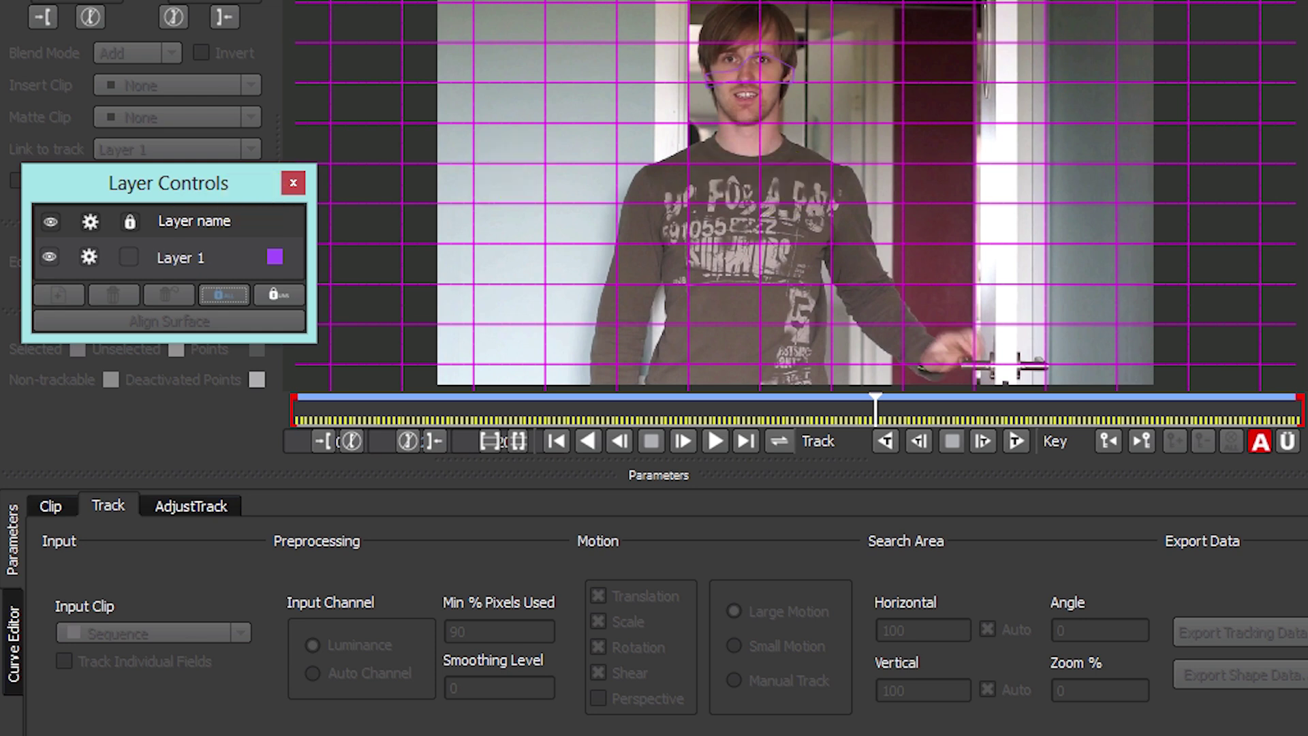
left_click(779, 173)
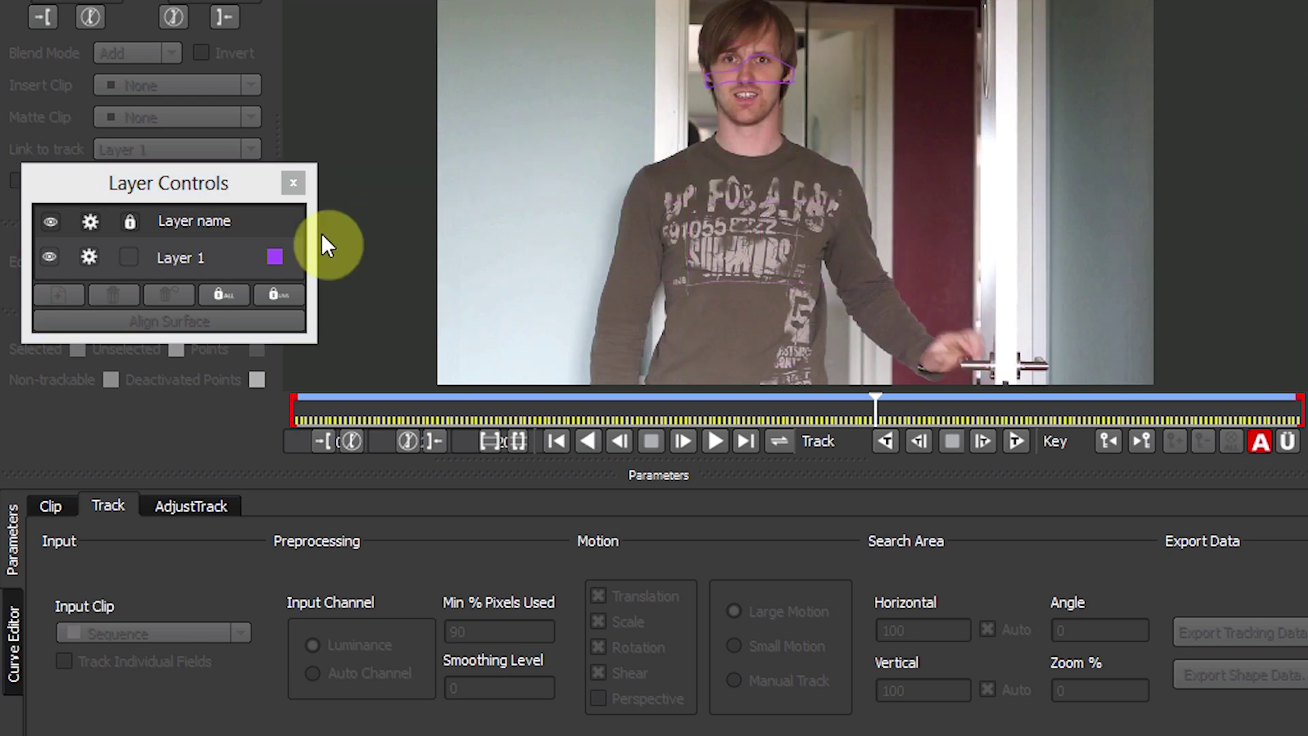
left_click(153, 264)
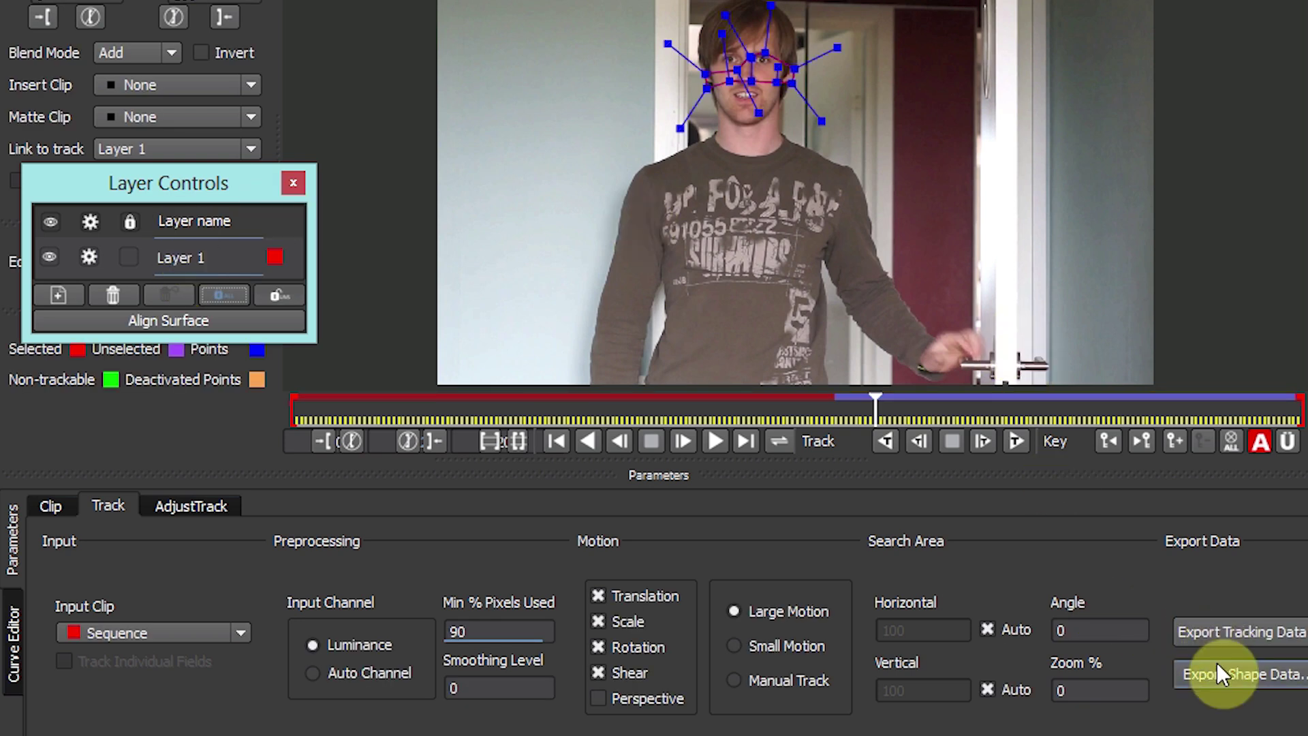
left_click(1249, 627)
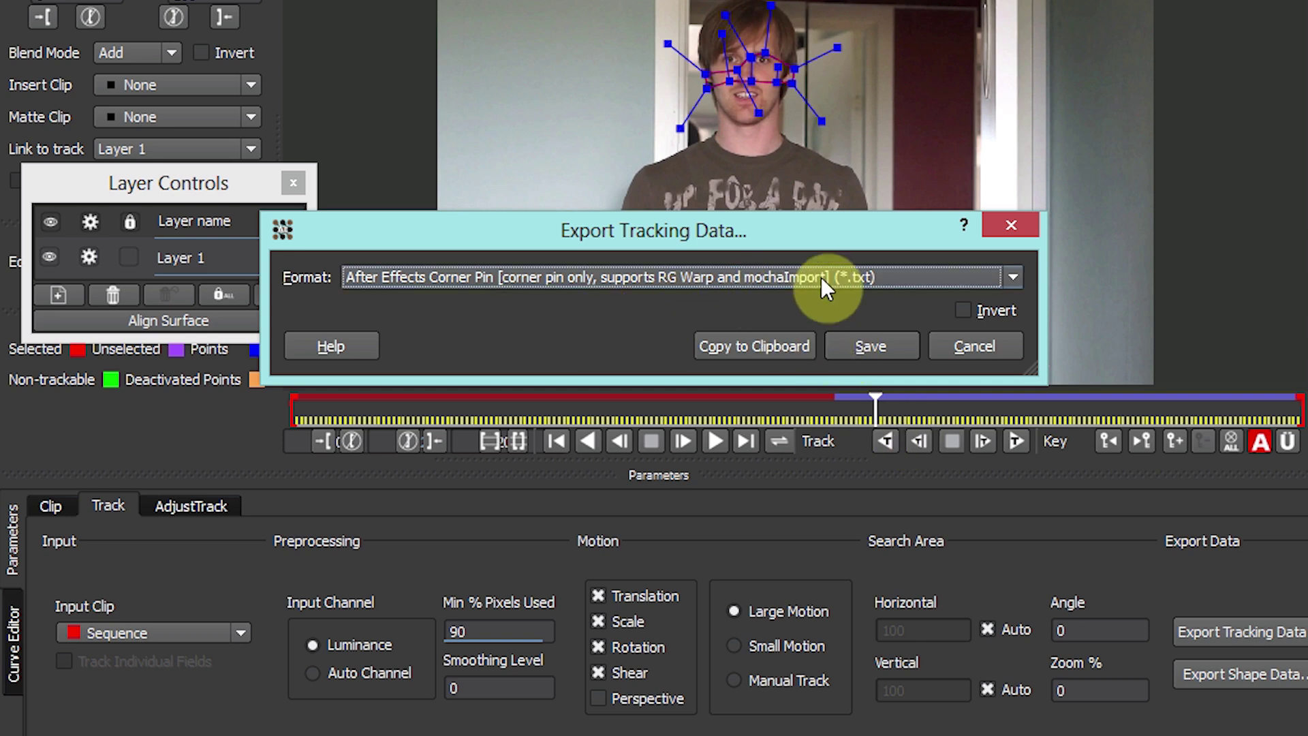
left_click(1012, 276)
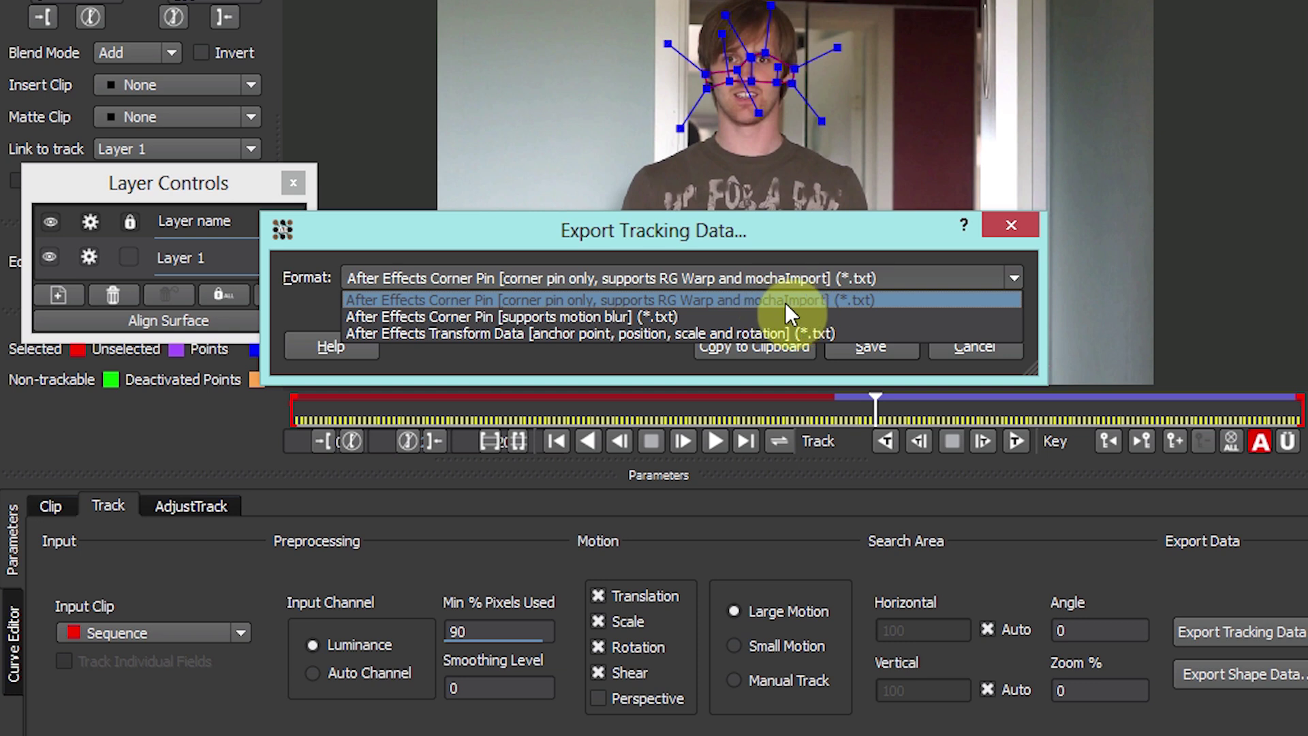
left_click(706, 300)
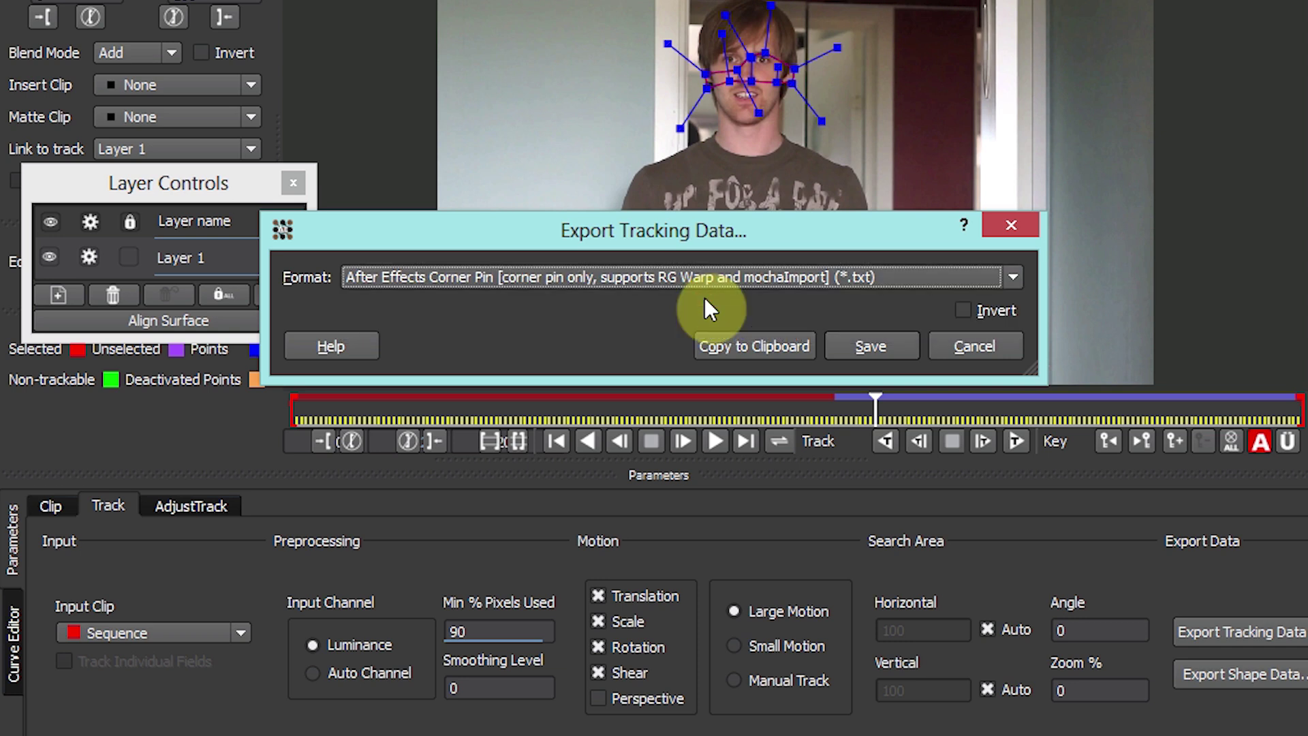
left_click(899, 344)
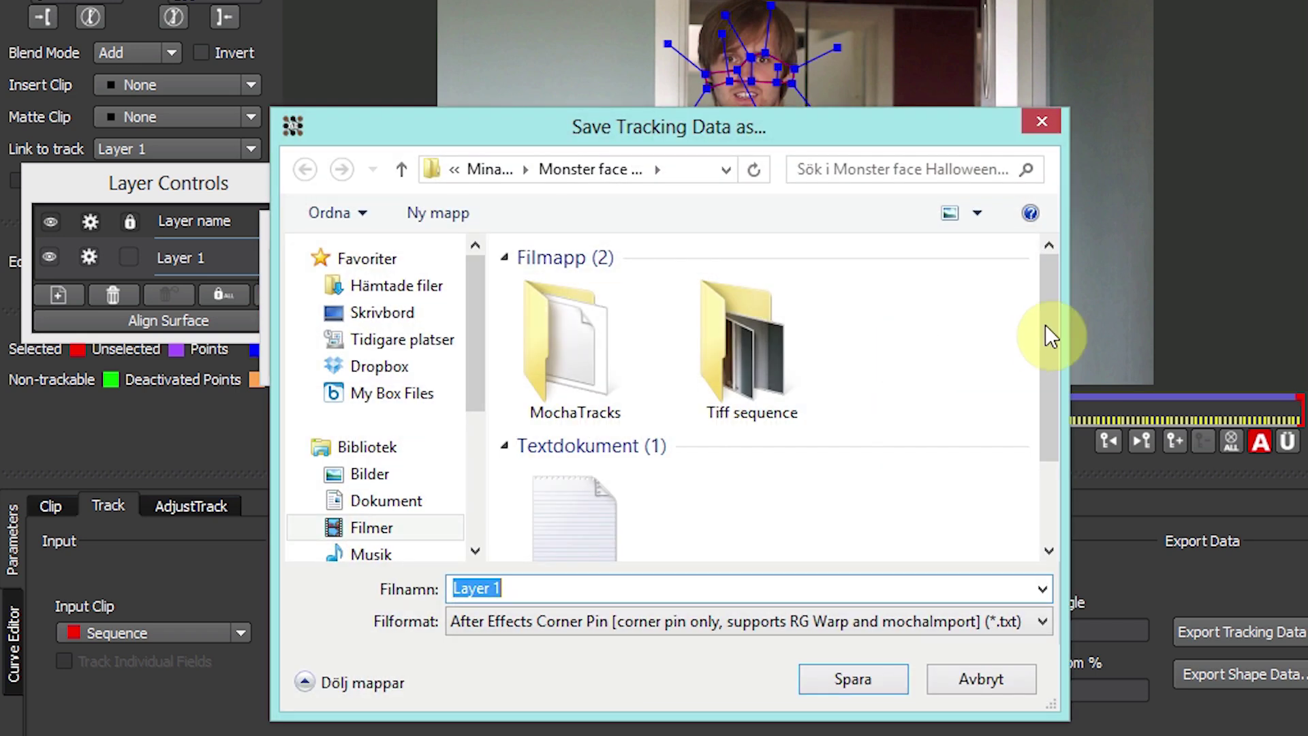
- Pick Mochatrack as the file name, cancel the save, then quit mocha without saving Sequence2
left_click_drag(1052, 331, 1046, 417)
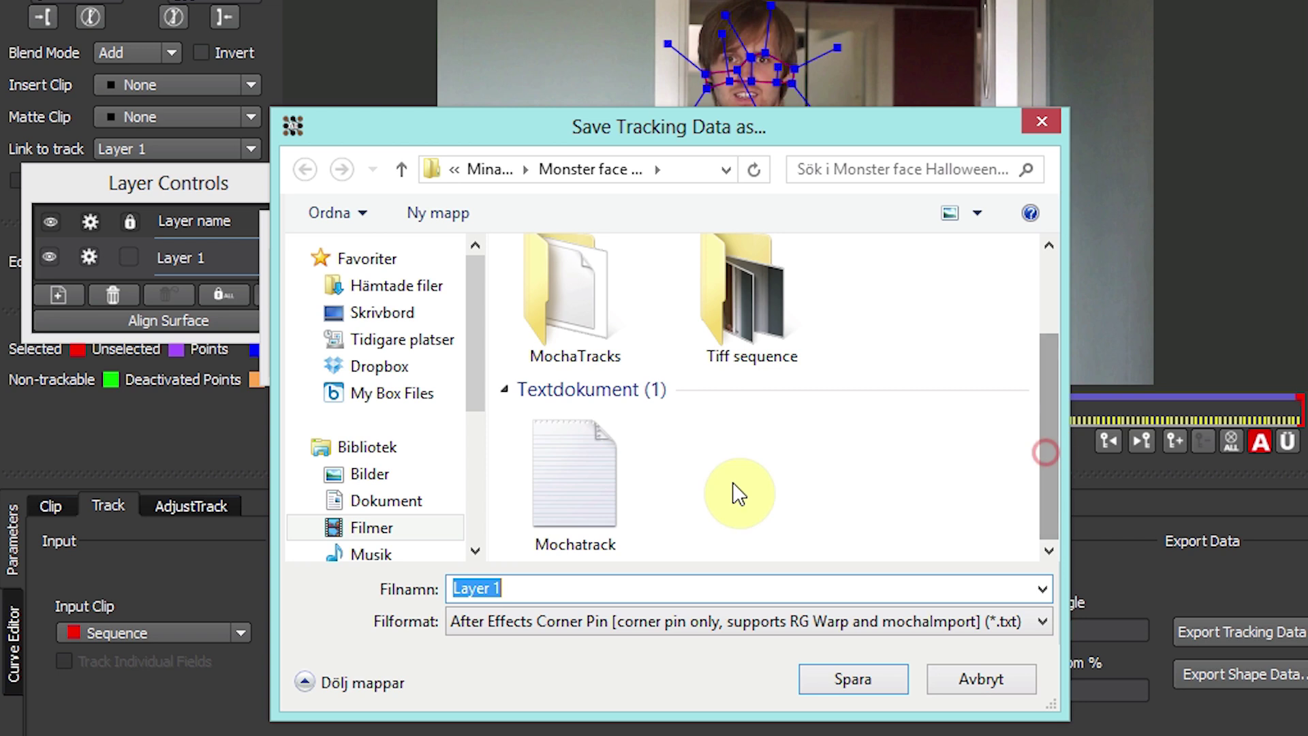
left_click(609, 496)
left_click(606, 485)
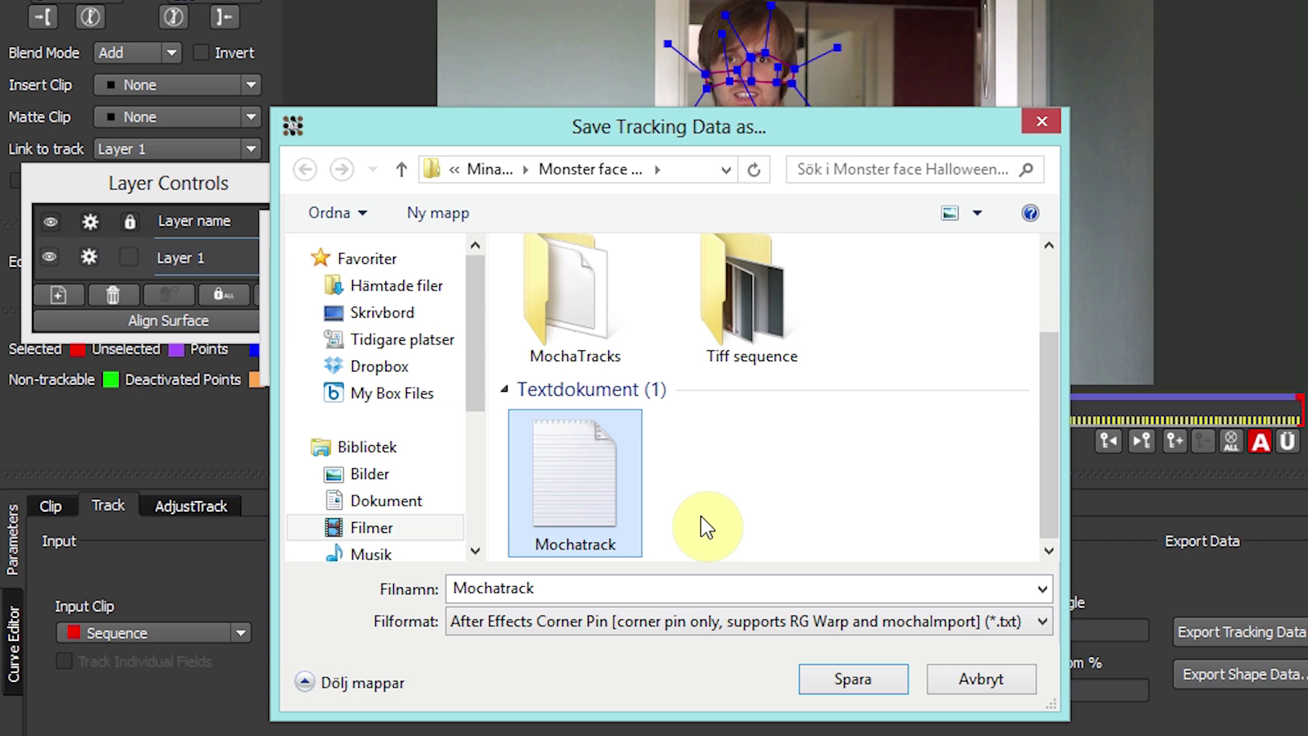
left_click(992, 680)
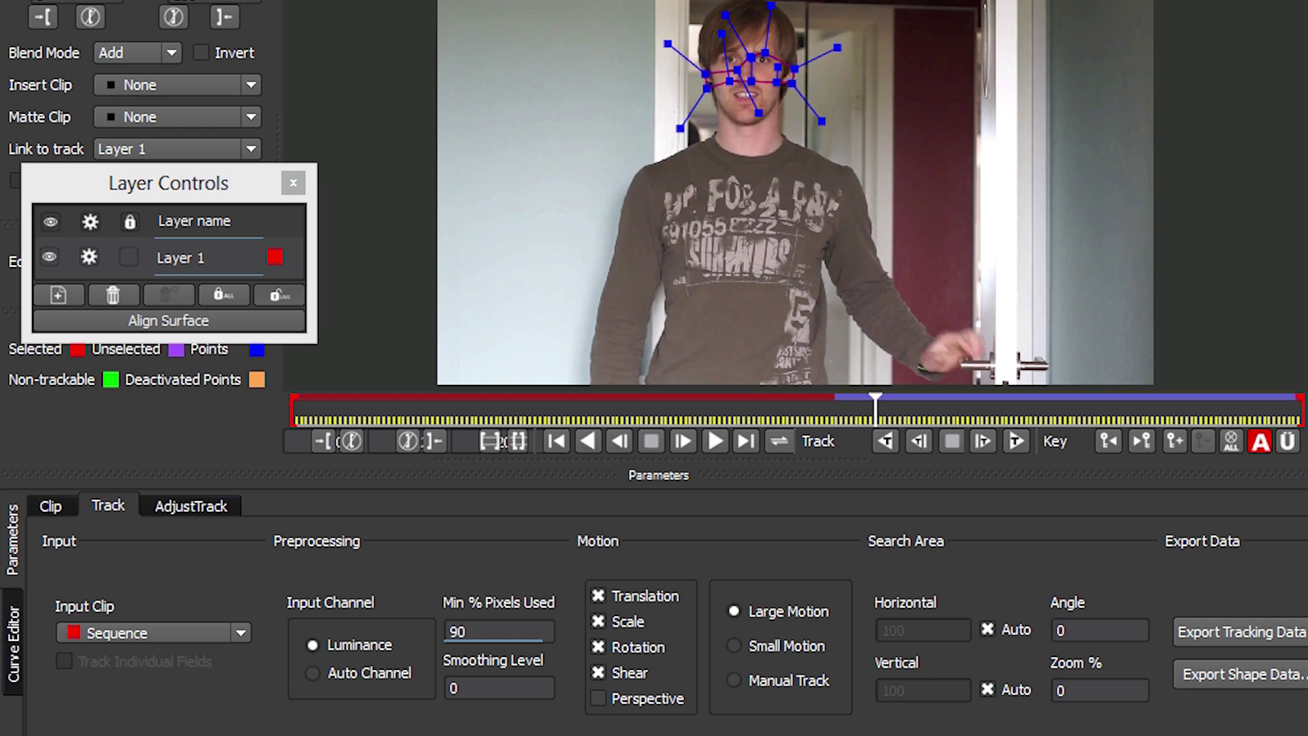
left_click(906, 1)
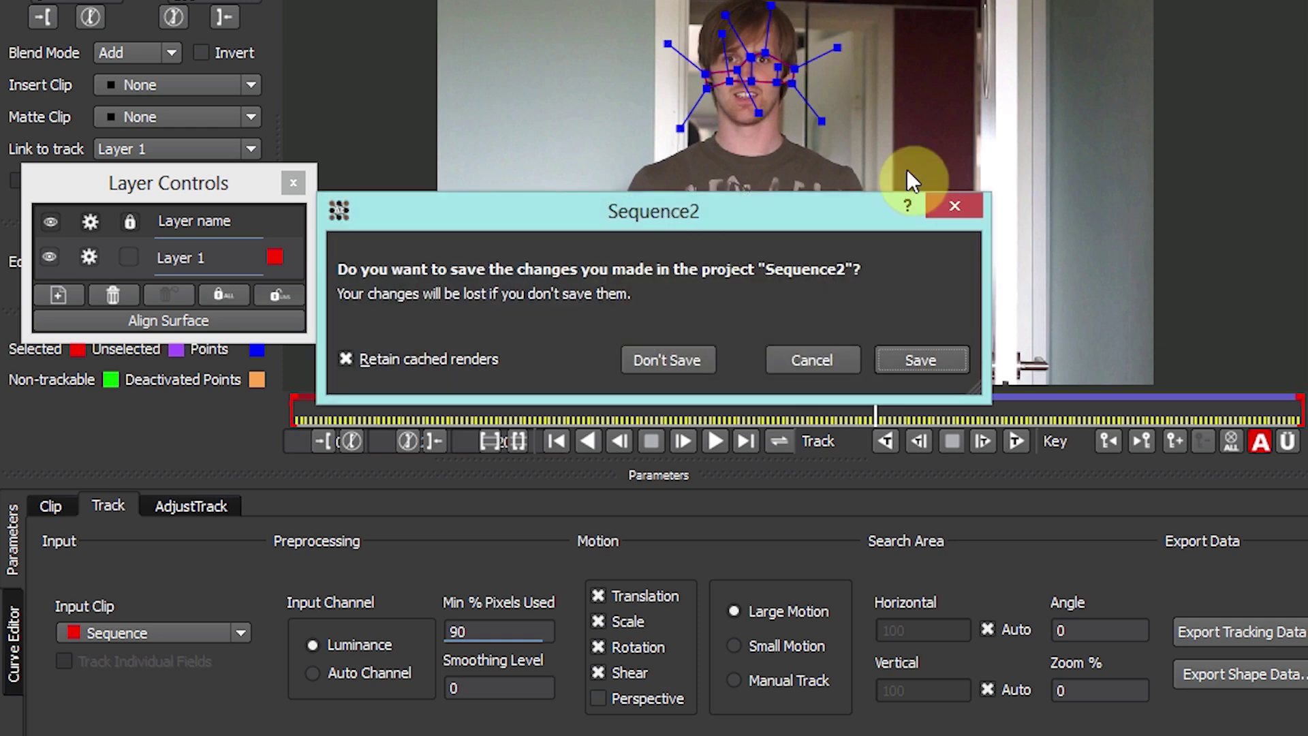
left_click(690, 357)
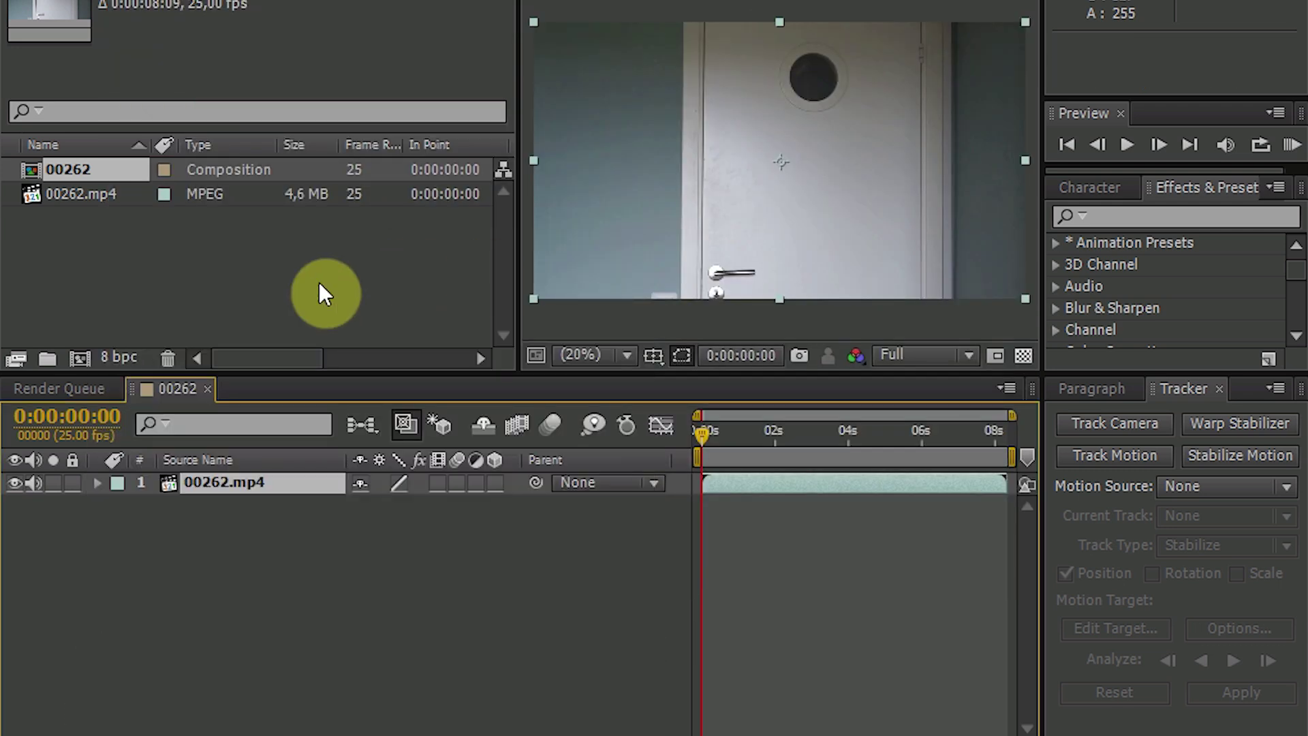
- Open the MochaImport+ panel and browse for a mocha corner pin text file
left_click(320, 283)
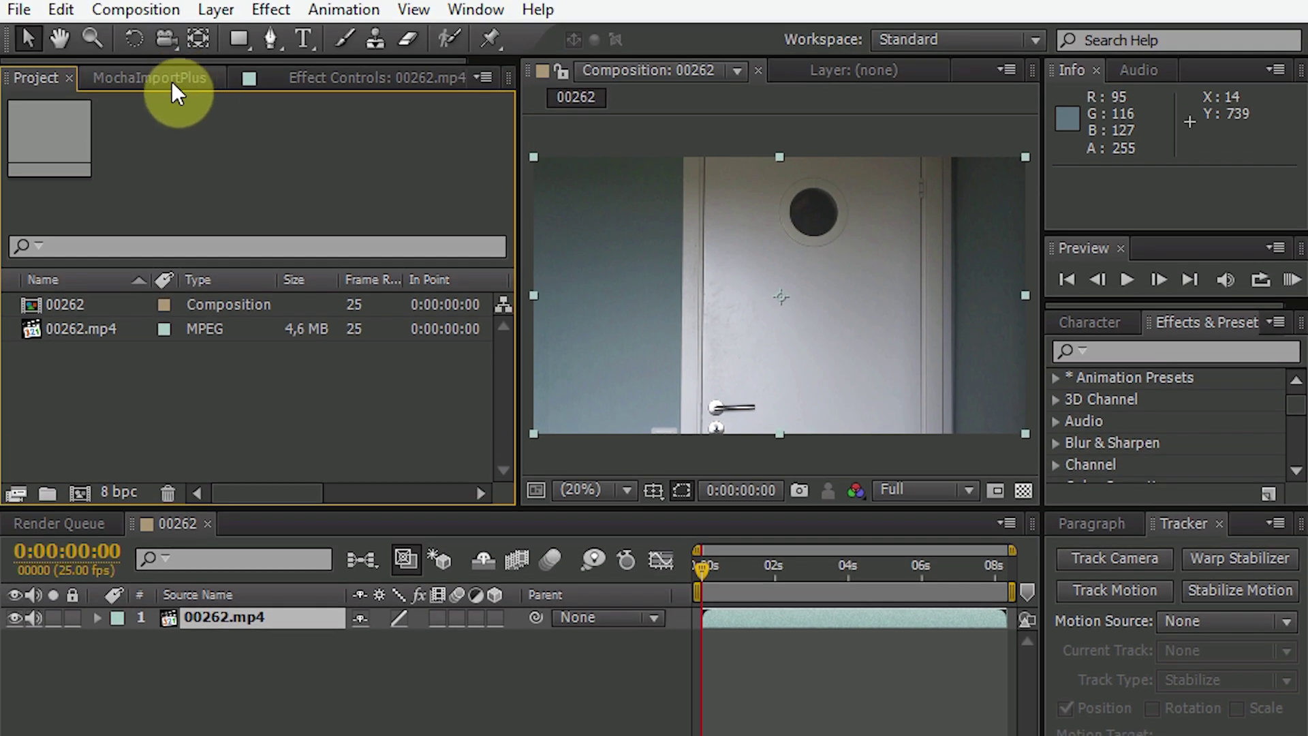
left_click(163, 73)
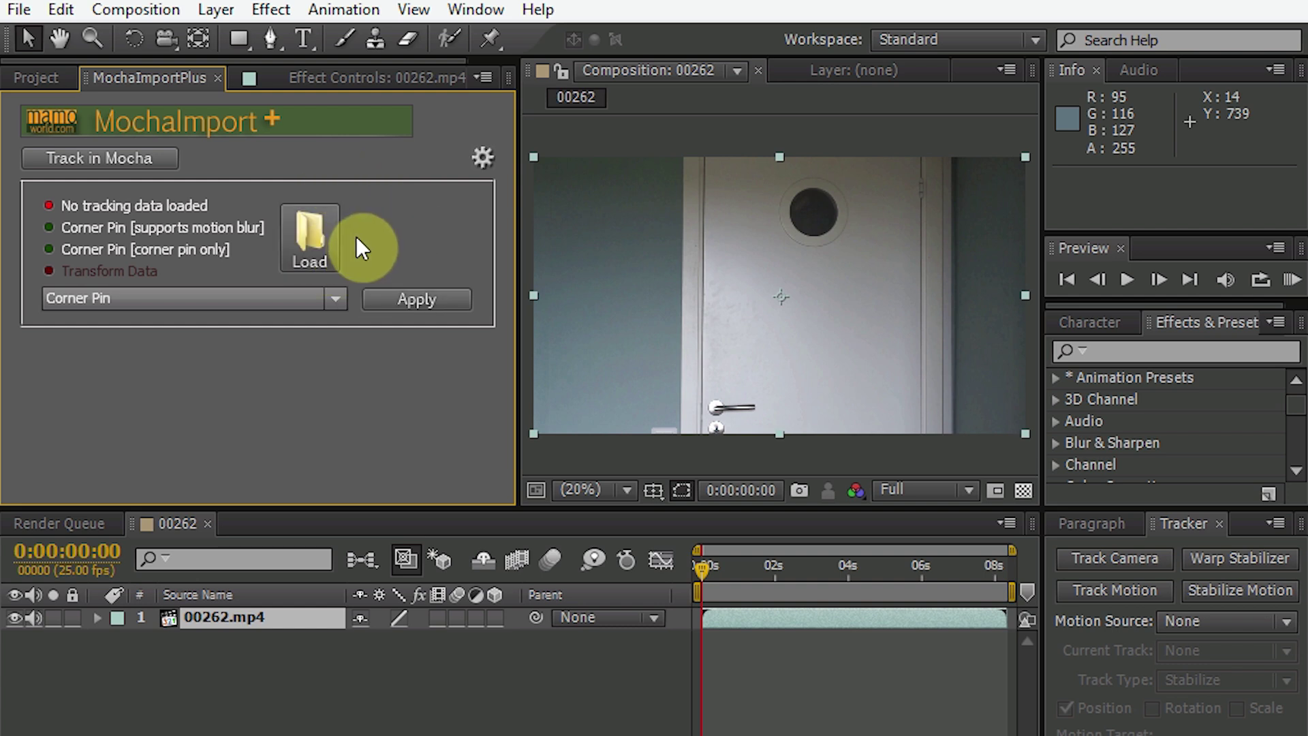
left_click(325, 234)
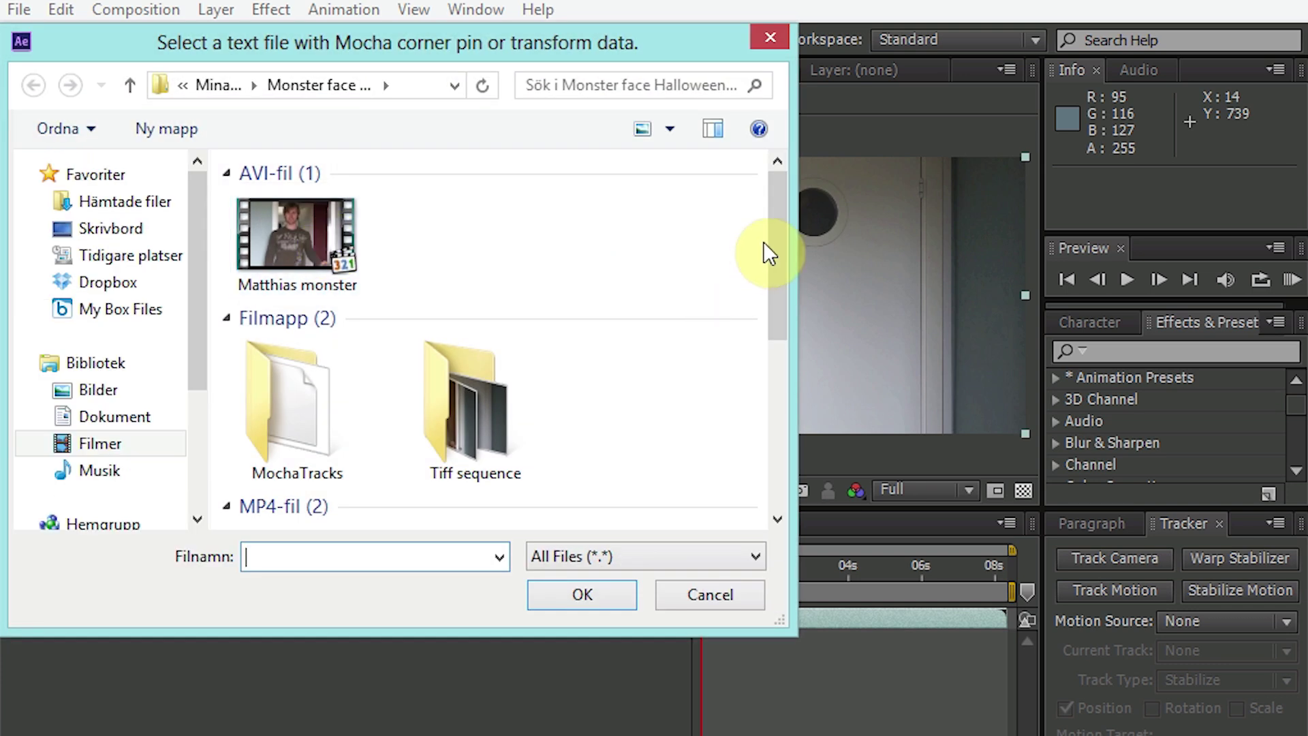
- Choose the Mochatrack text file in the footage folder and load it
scroll(774, 336, "down", 5)
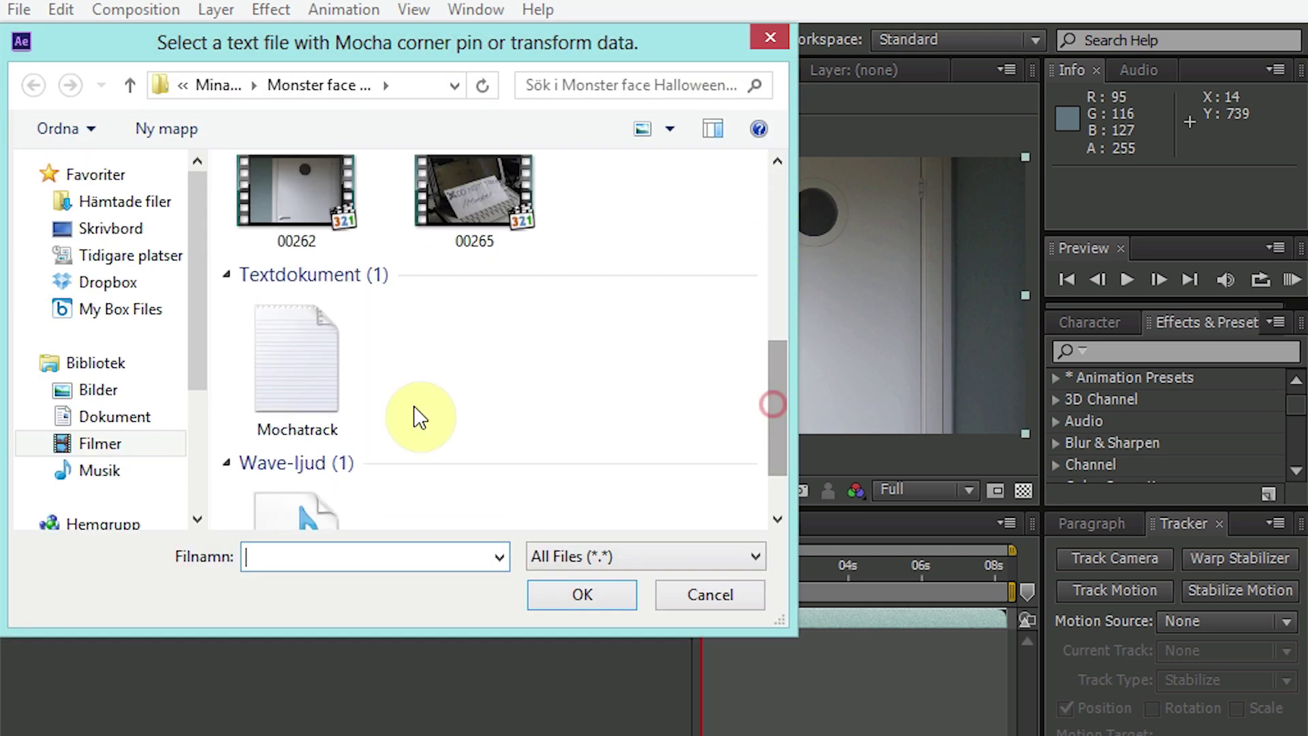
left_click(256, 312)
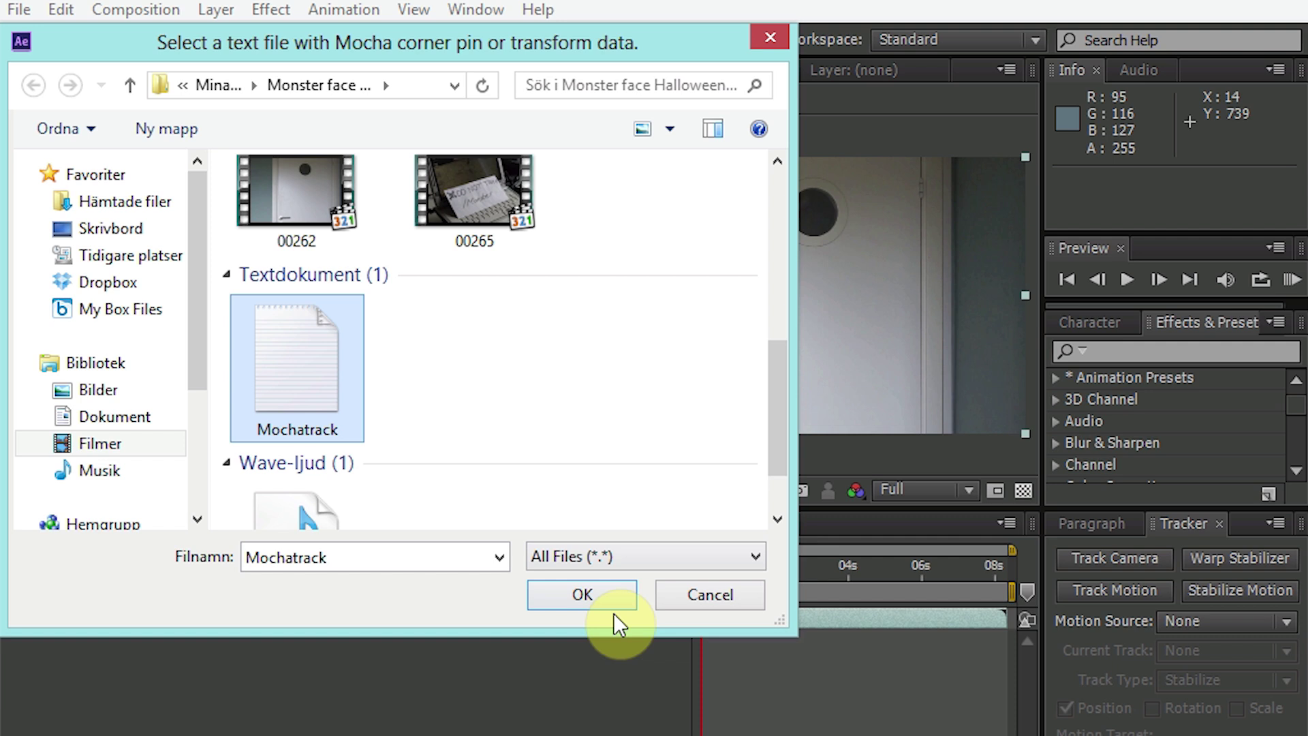
left_click(583, 594)
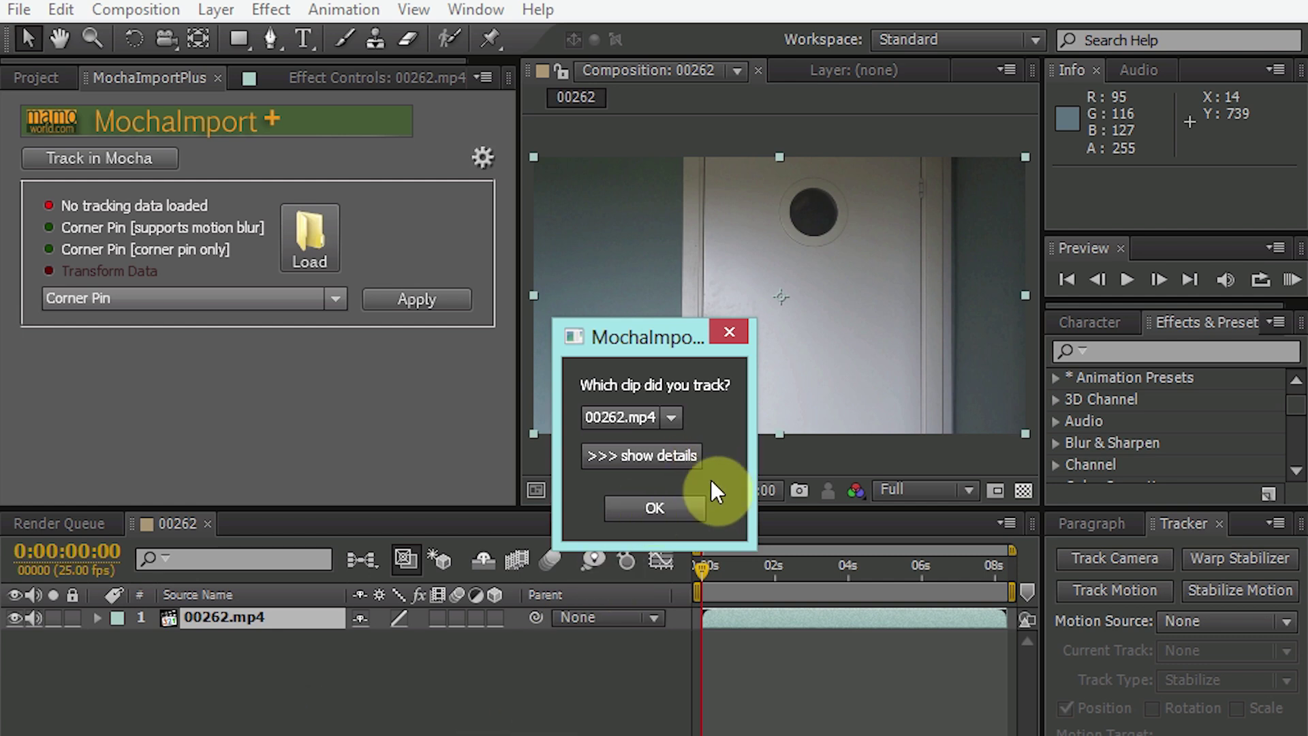
- Confirm 00262.mp4 as the tracked clip and apply the track as a Stabilized Precomp
left_click(678, 509)
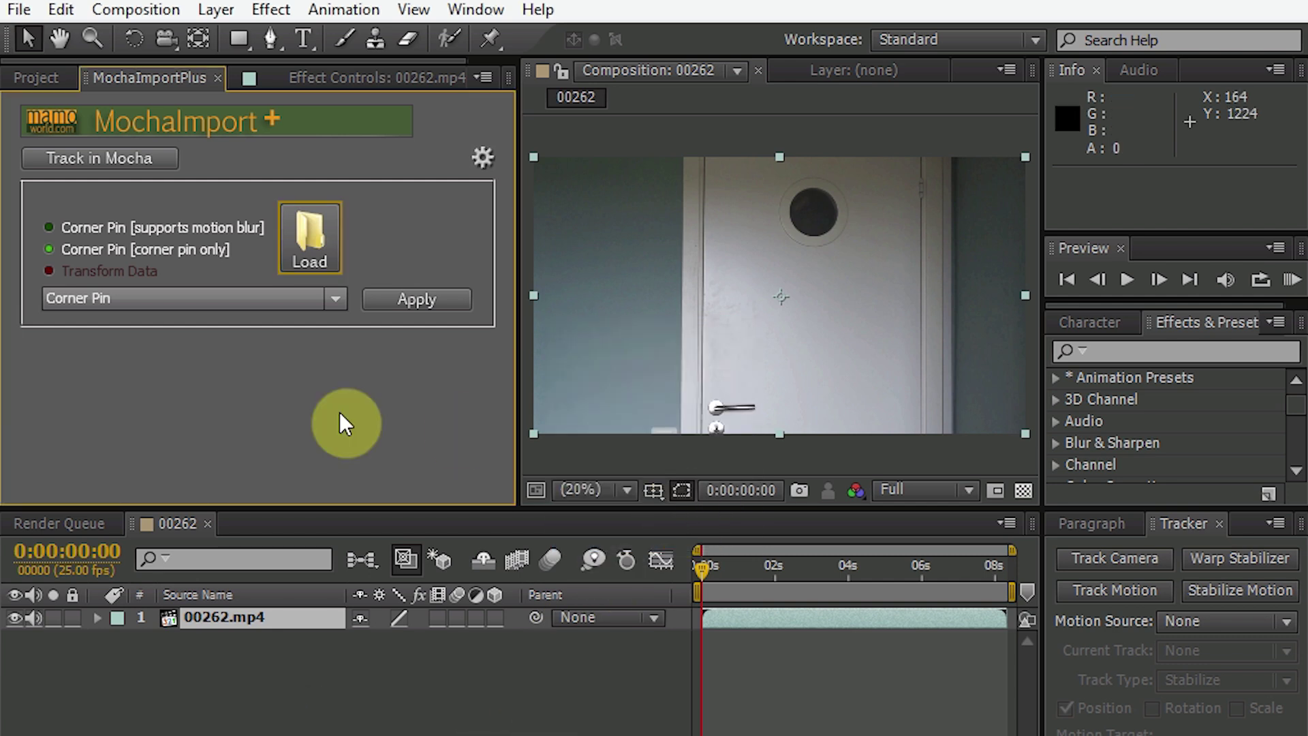
left_click(336, 300)
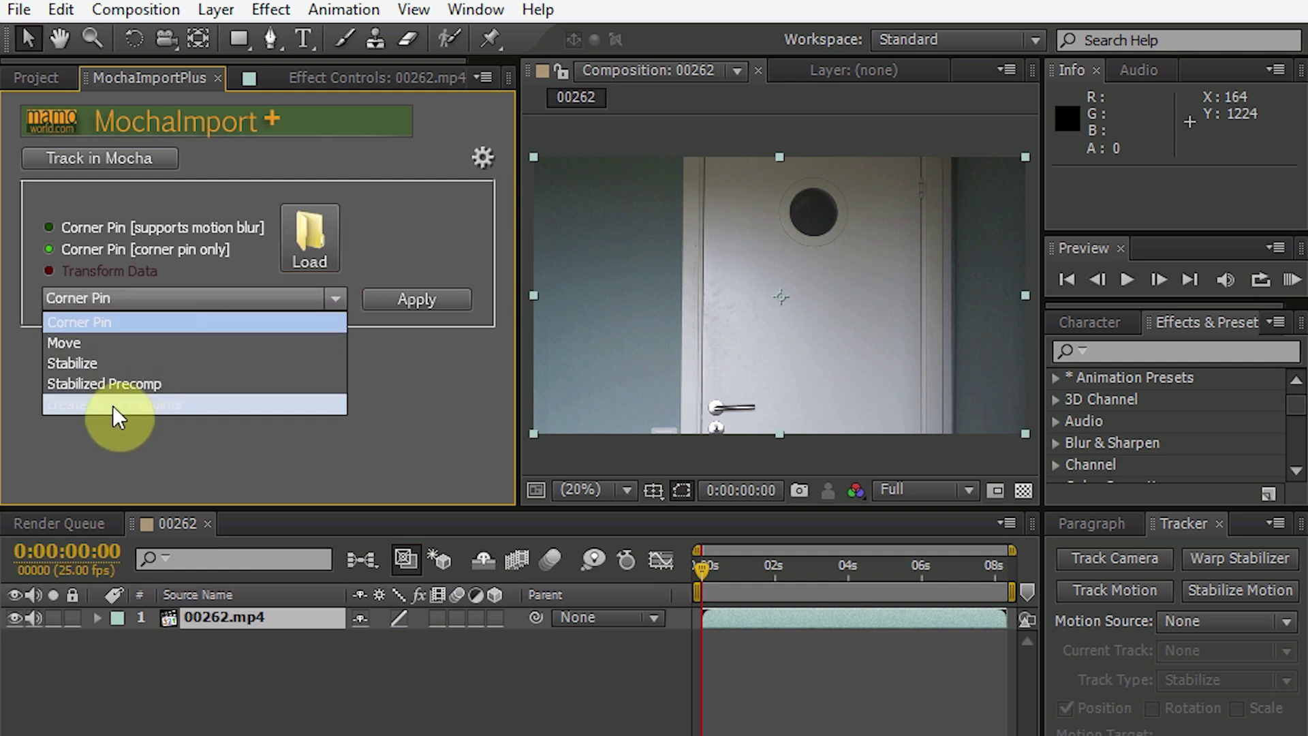
left_click(101, 384)
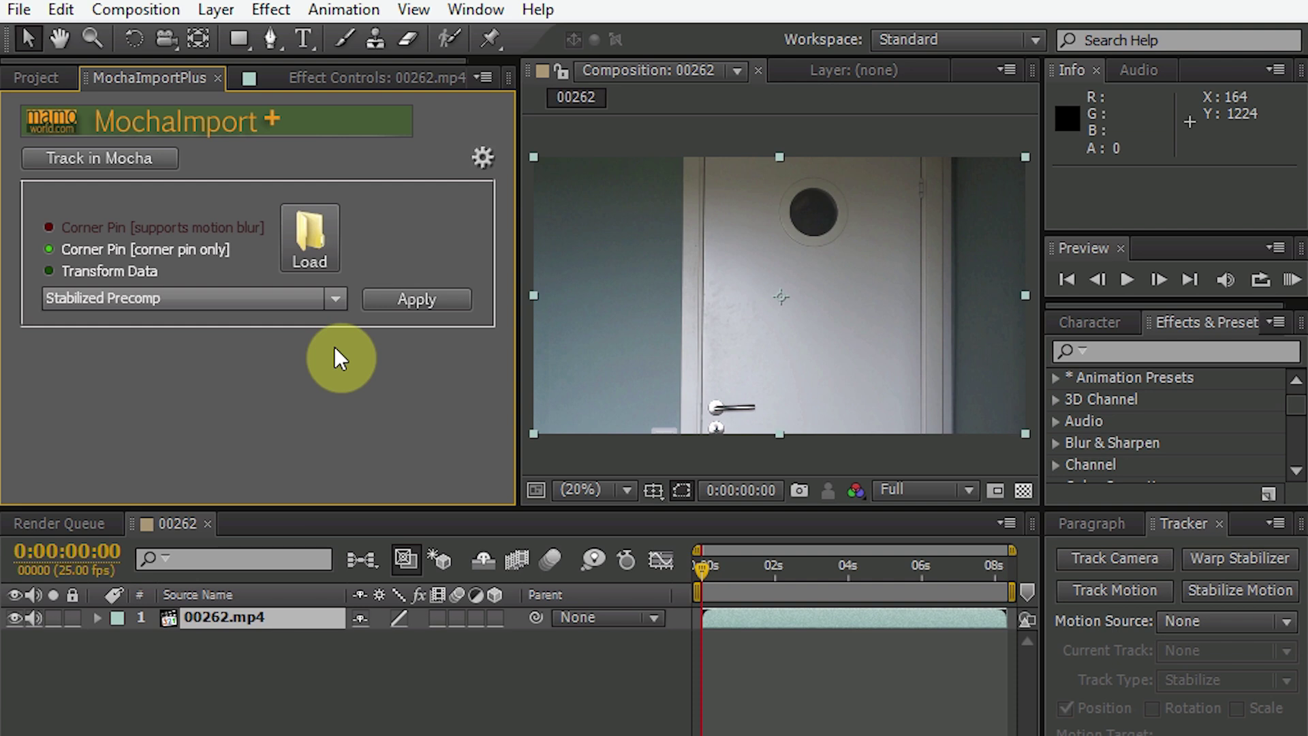
left_click(400, 307)
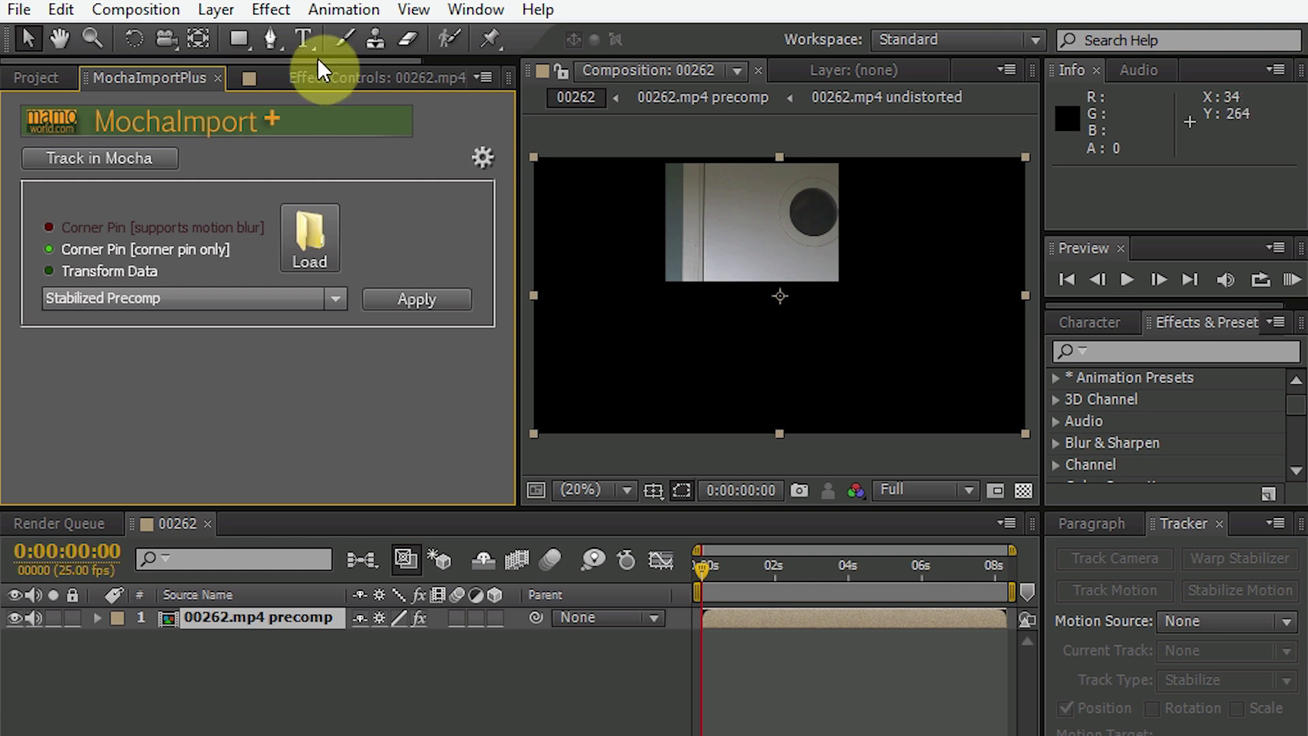
- Track the Layer 1 face spline forward, stopping after frame 130
left_click(326, 9)
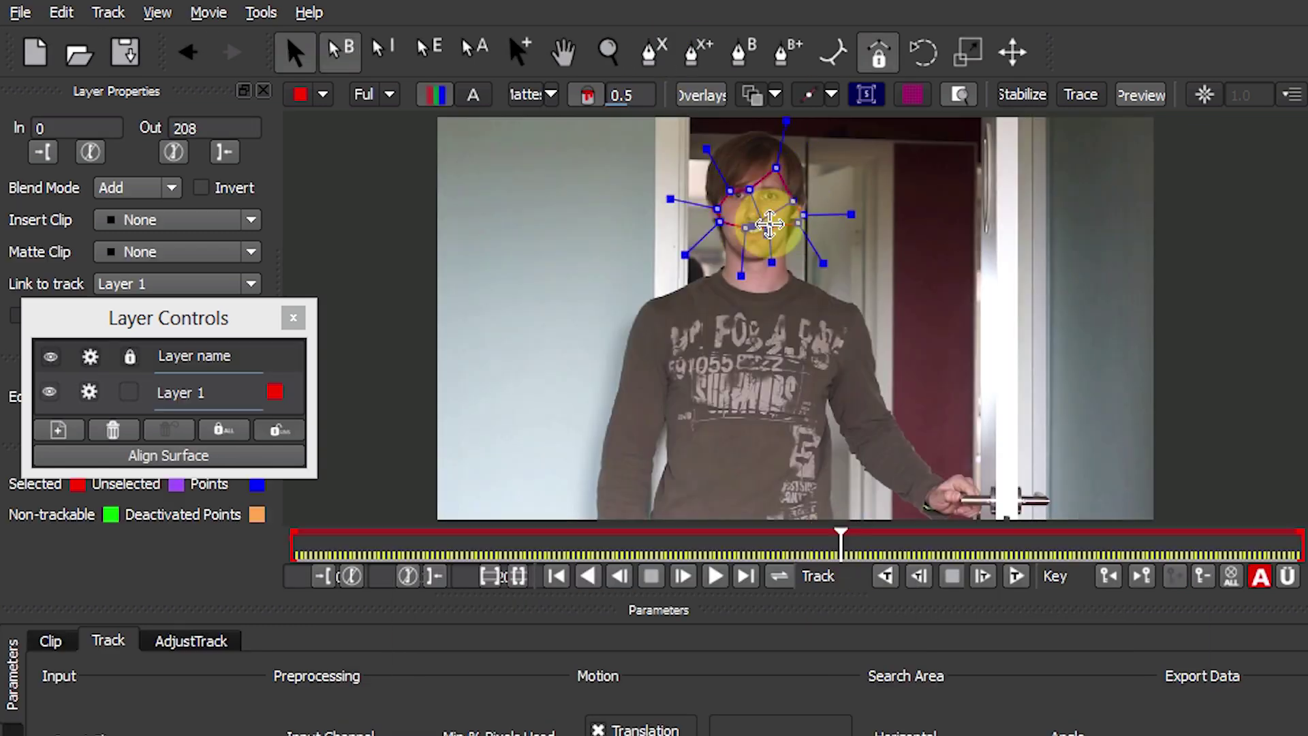
left_click(983, 577)
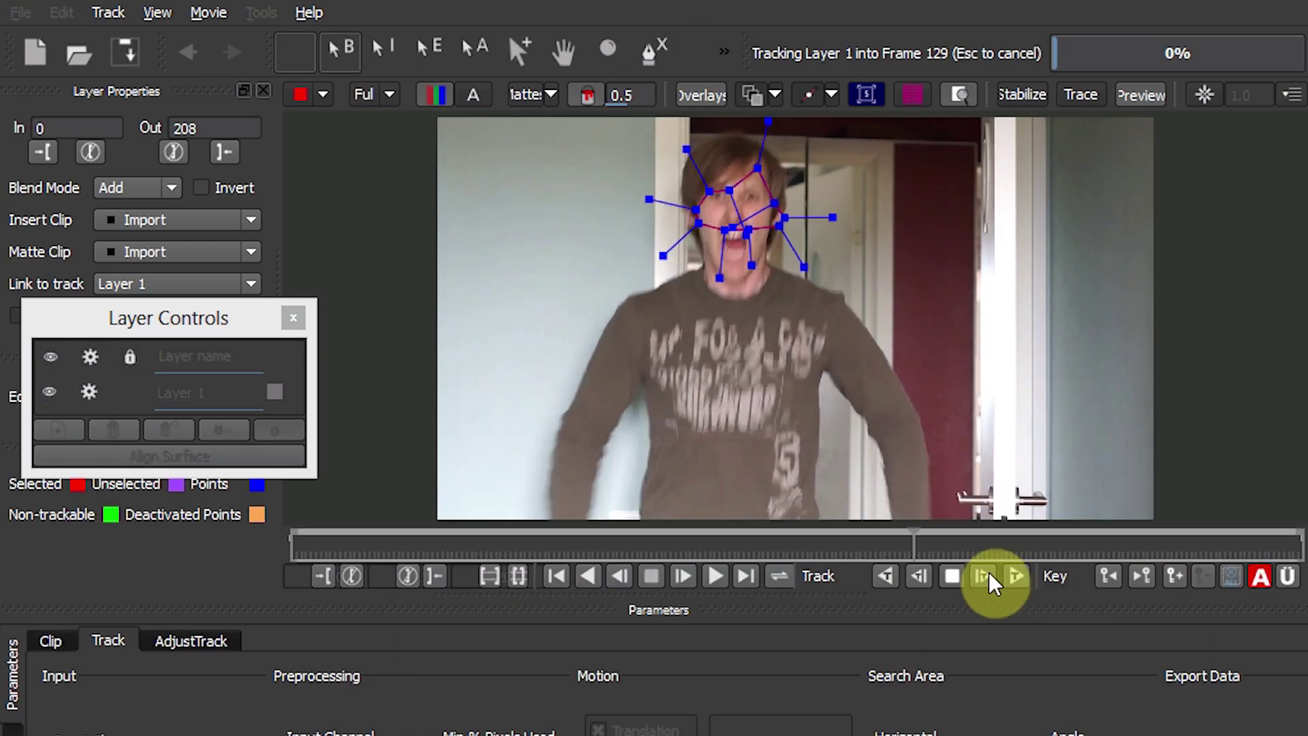
left_click(952, 576)
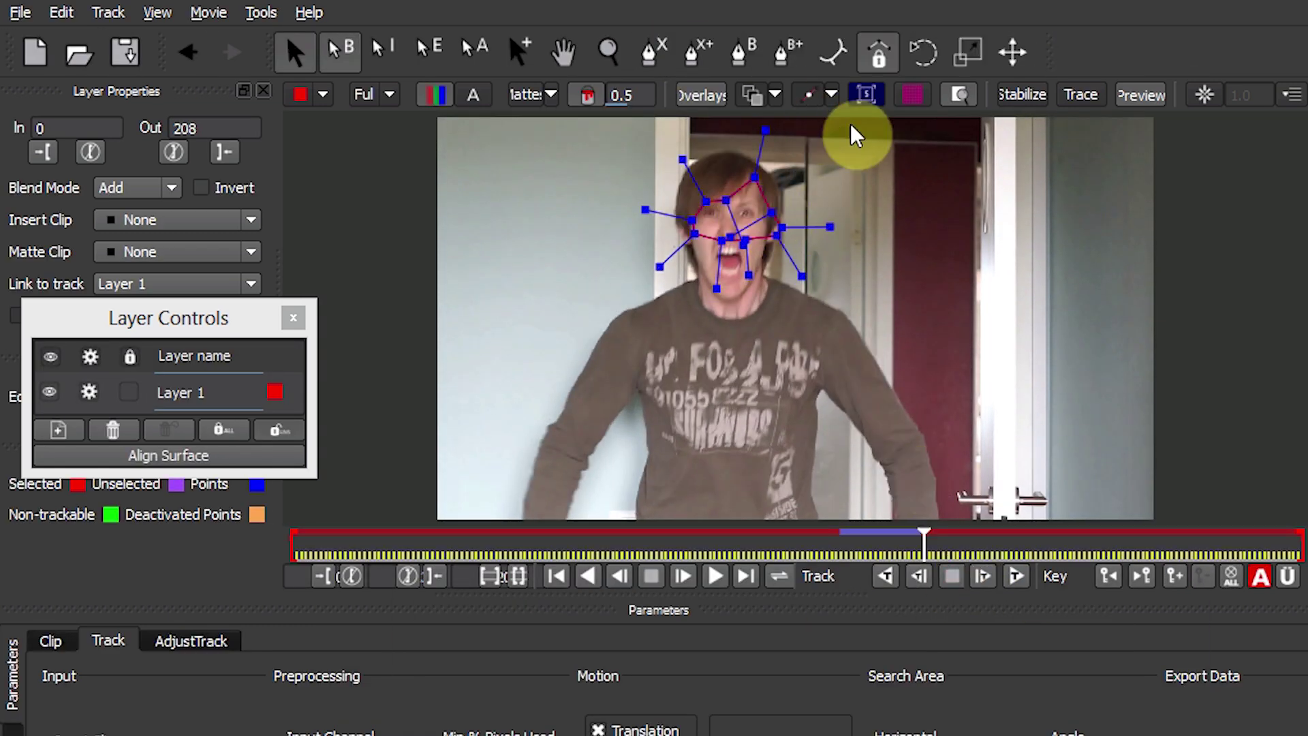
- Show the planar surface and enlarge it to cover the head, shoulders and chest
left_click(867, 96)
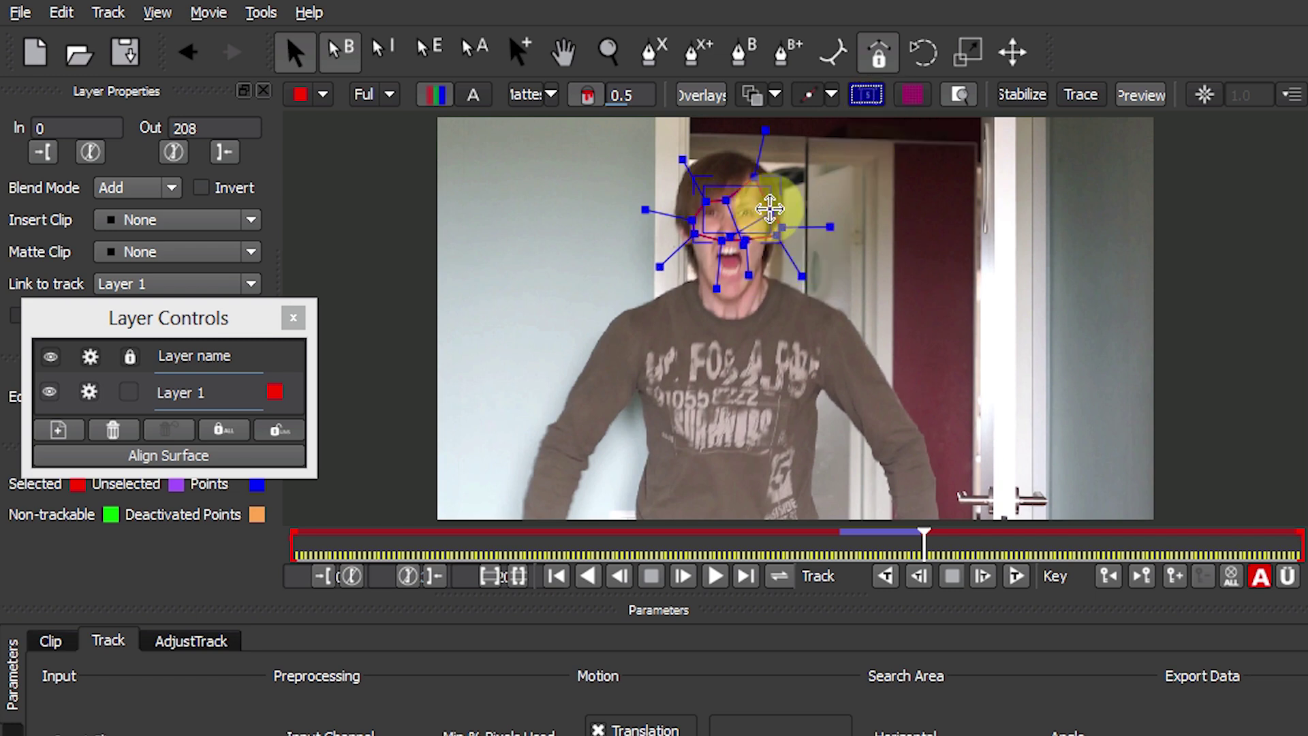
left_click_drag(769, 206, 590, 206)
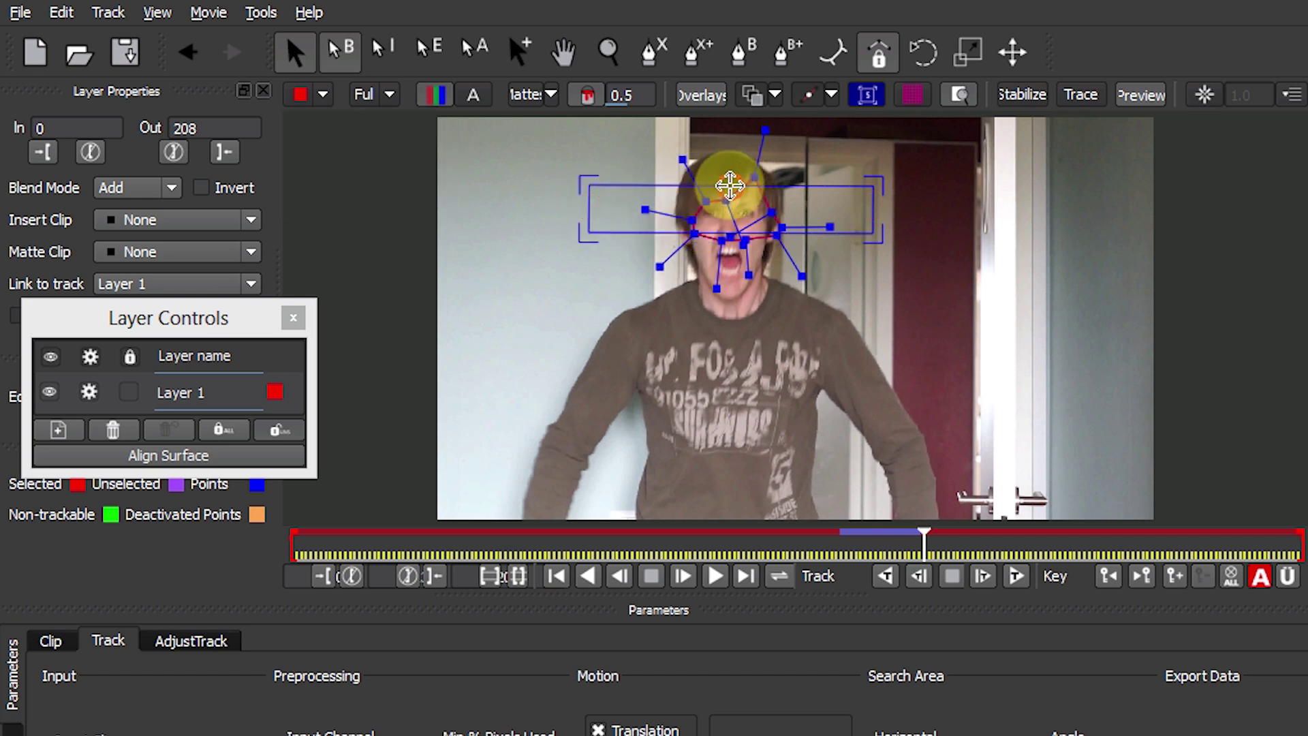
left_click_drag(729, 187, 727, 148)
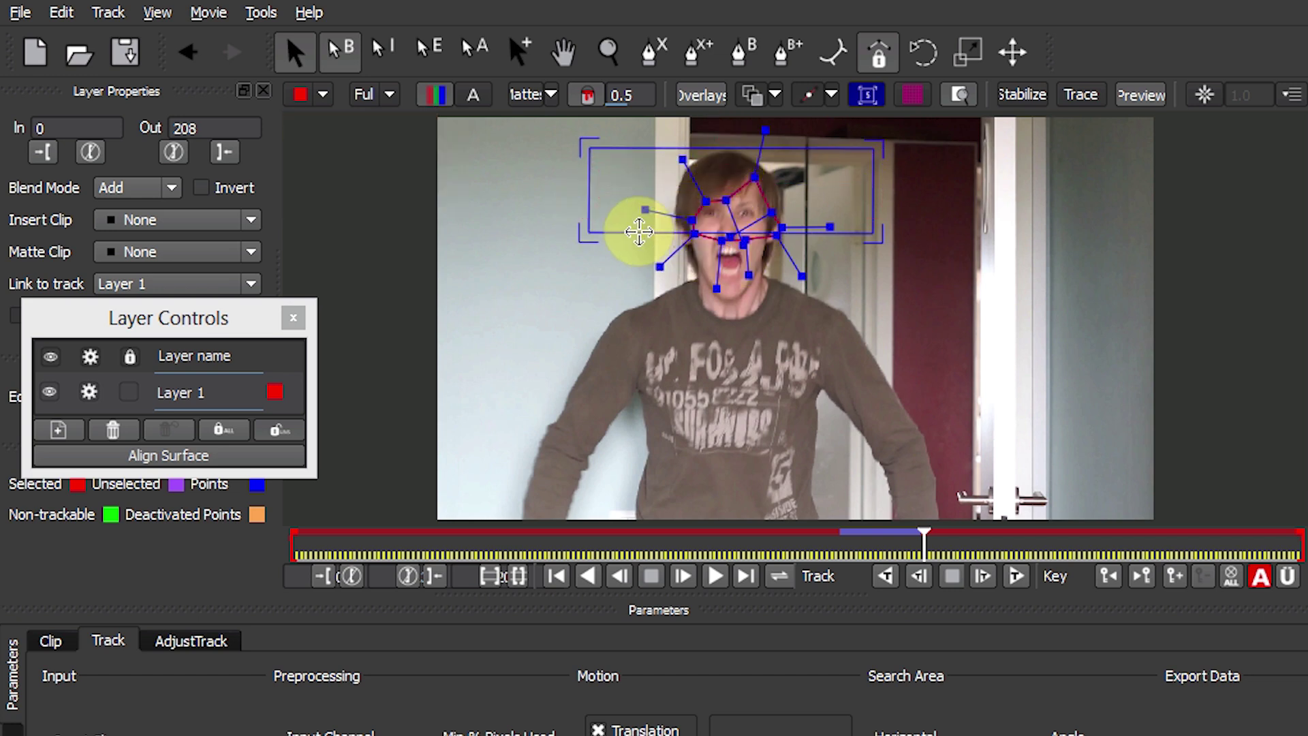
left_click_drag(628, 232, 654, 322)
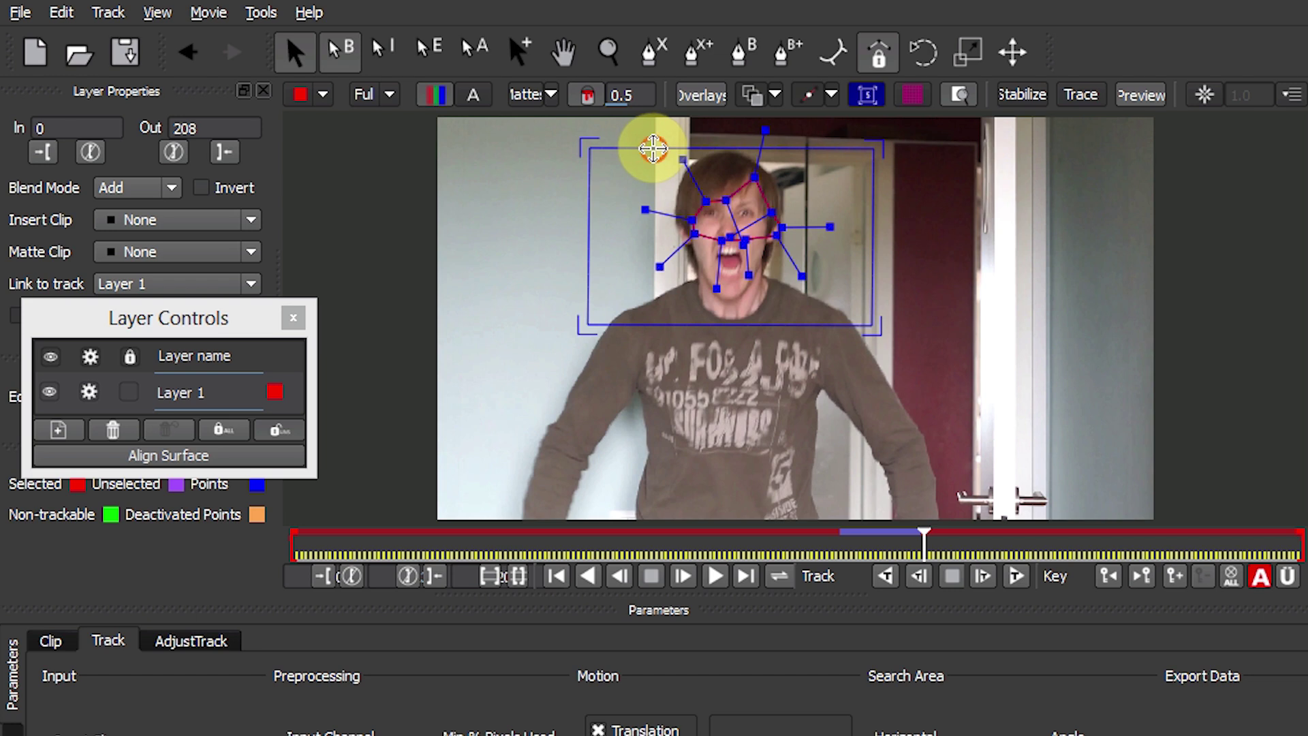
left_click_drag(648, 148, 652, 140)
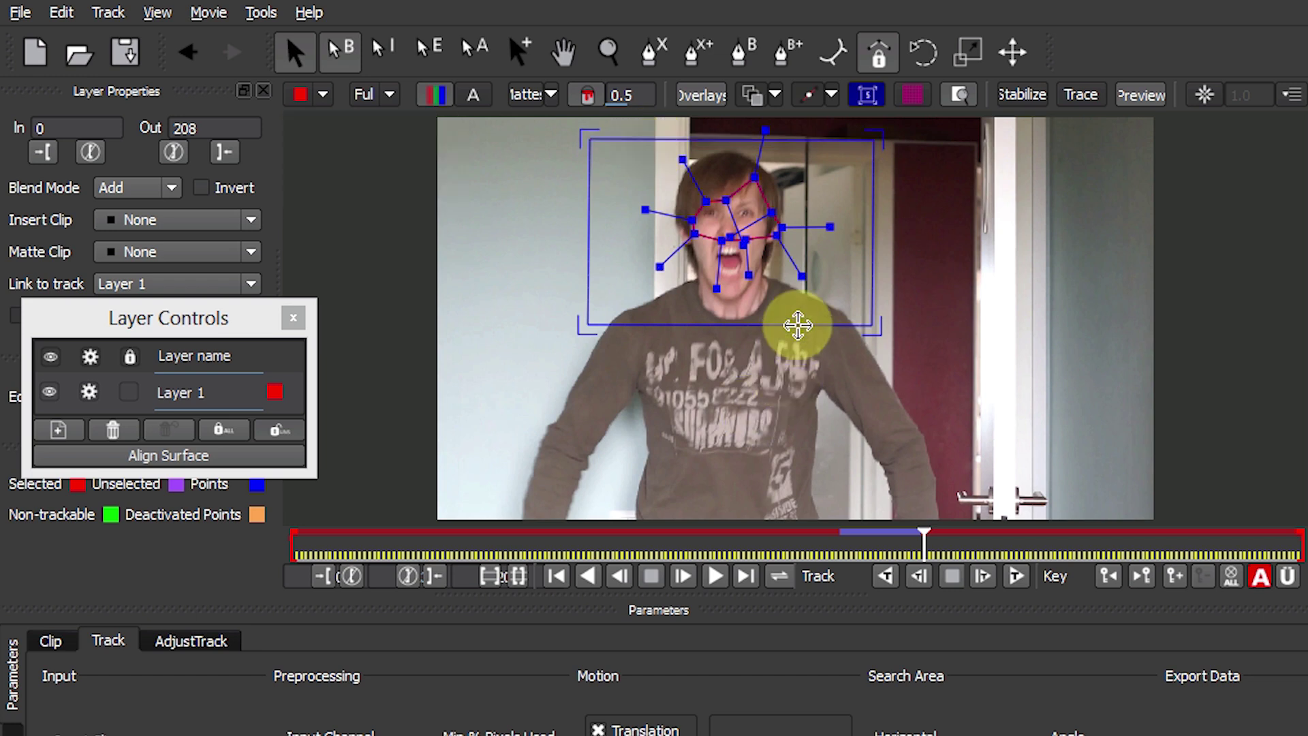
left_click_drag(795, 327, 795, 336)
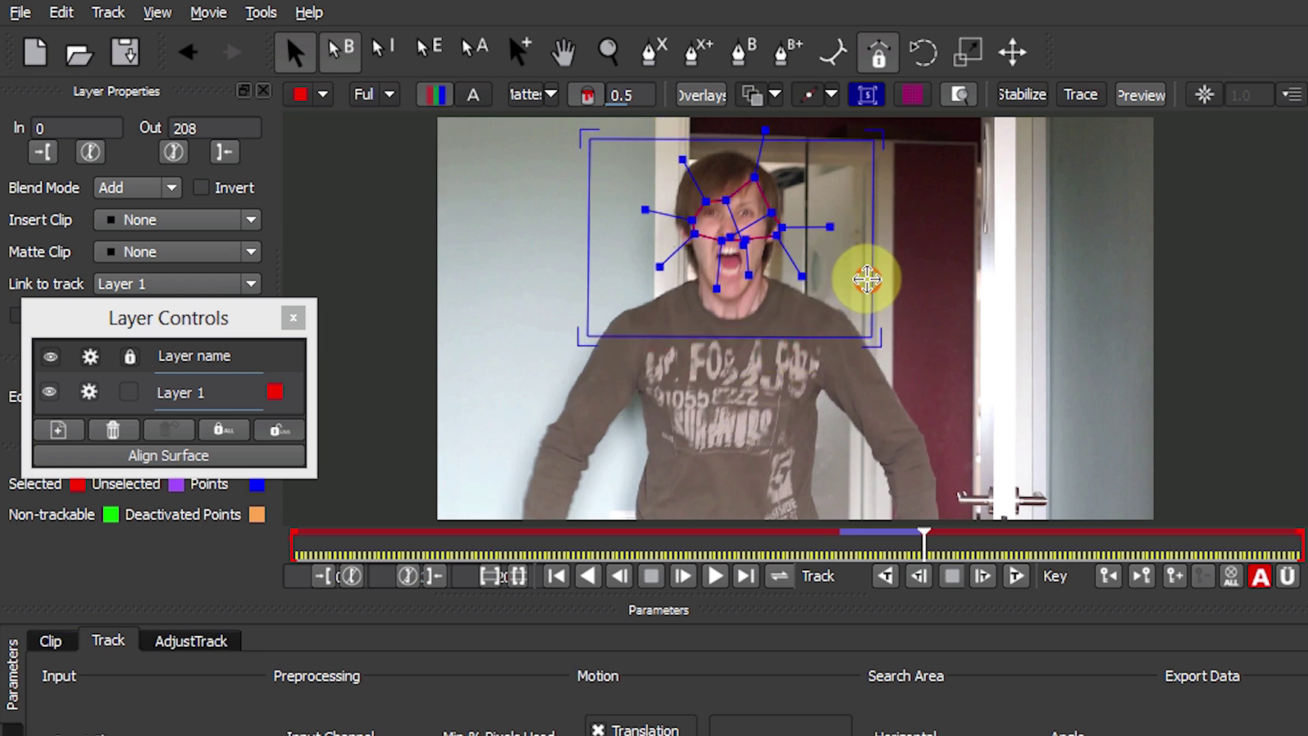
left_click_drag(873, 280, 886, 279)
left_click_drag(585, 234, 581, 233)
- Deselect the layer, hide the surface and close mocha without saving
left_click(822, 423)
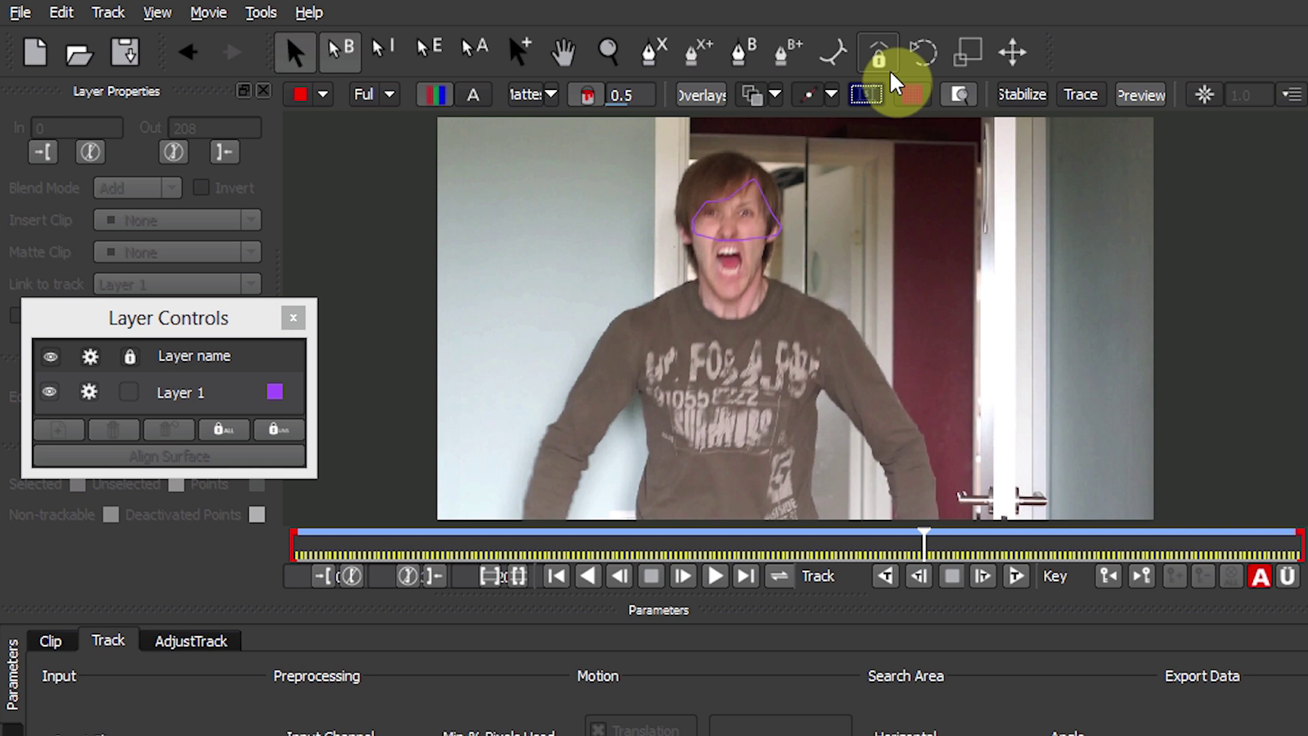
left_click(867, 97)
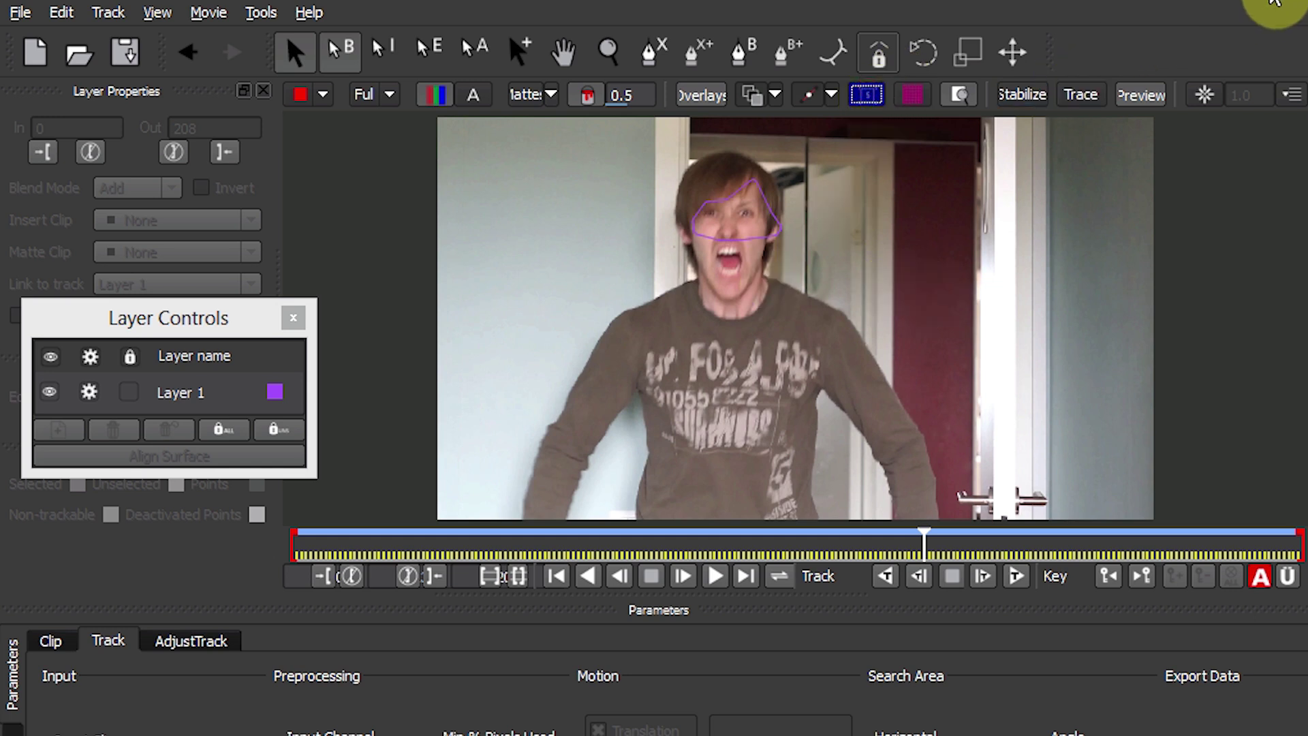
left_click(1274, 3)
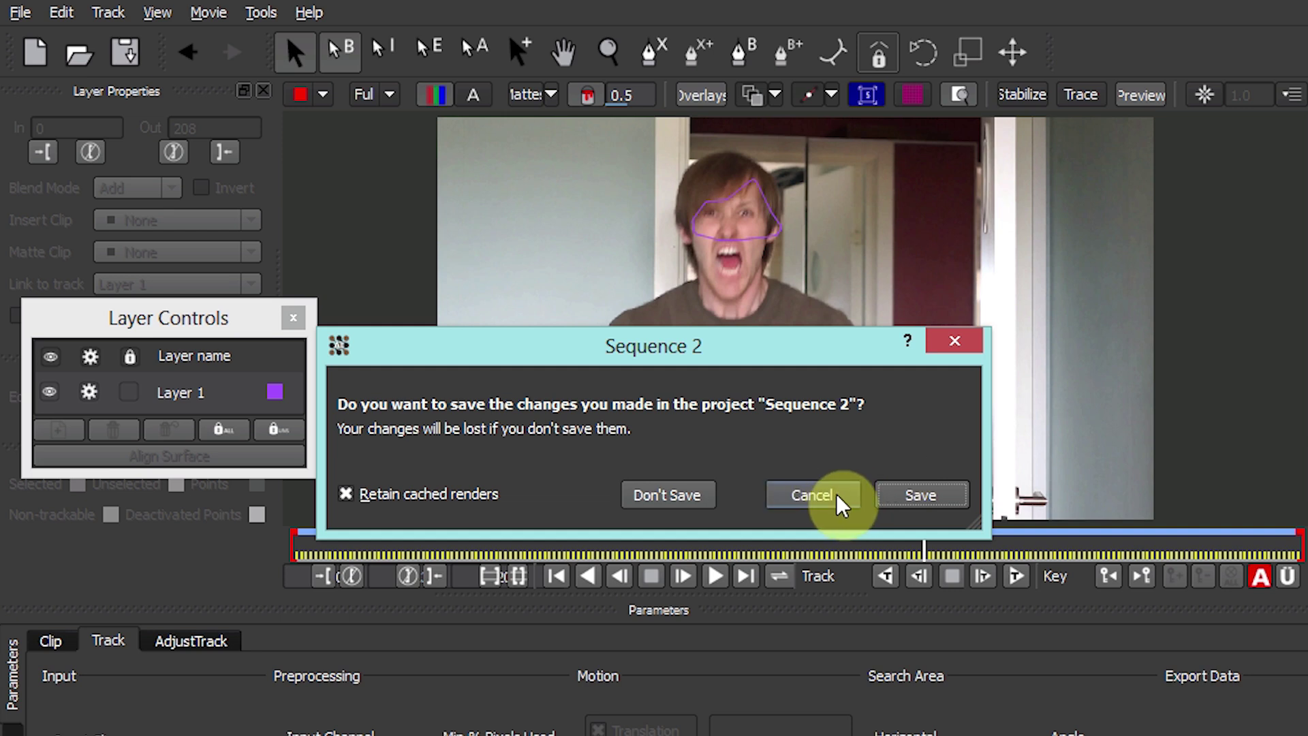
left_click(671, 503)
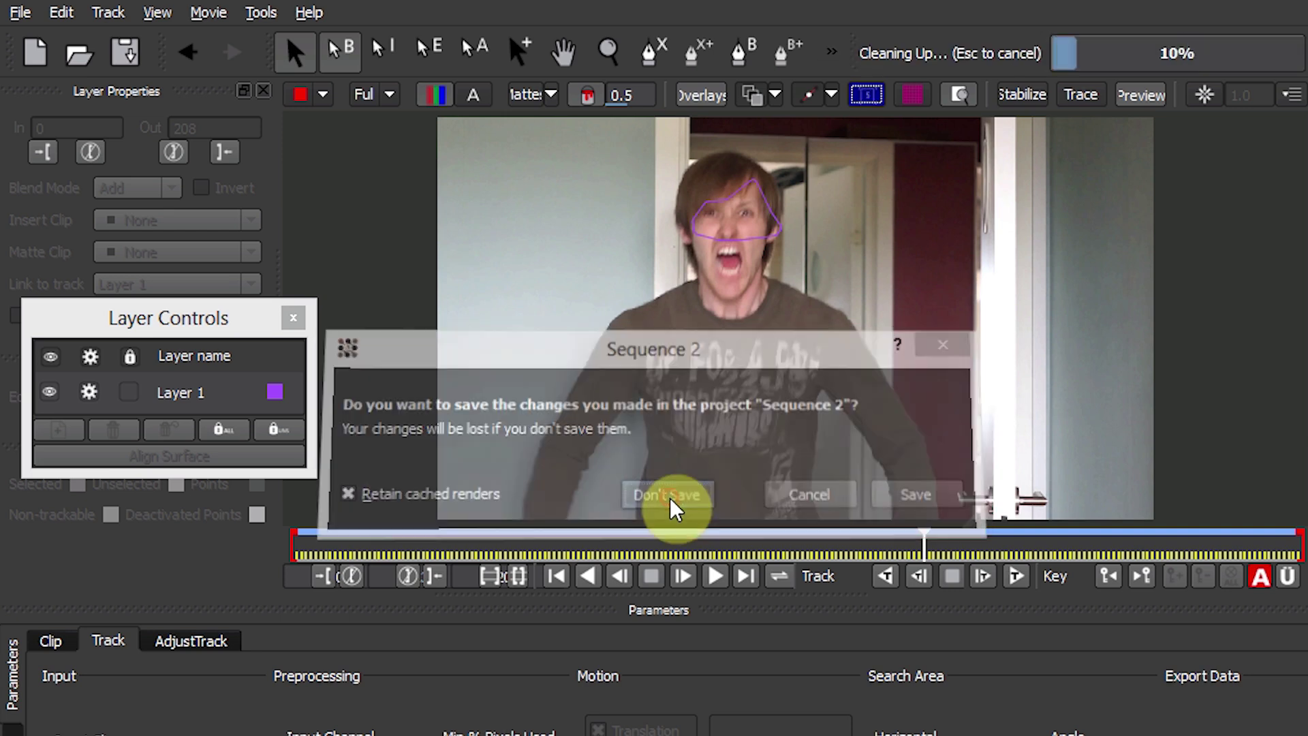
- Hide mask paths and delete the original 00262.mp4 footage layer from the composition
left_click(669, 498)
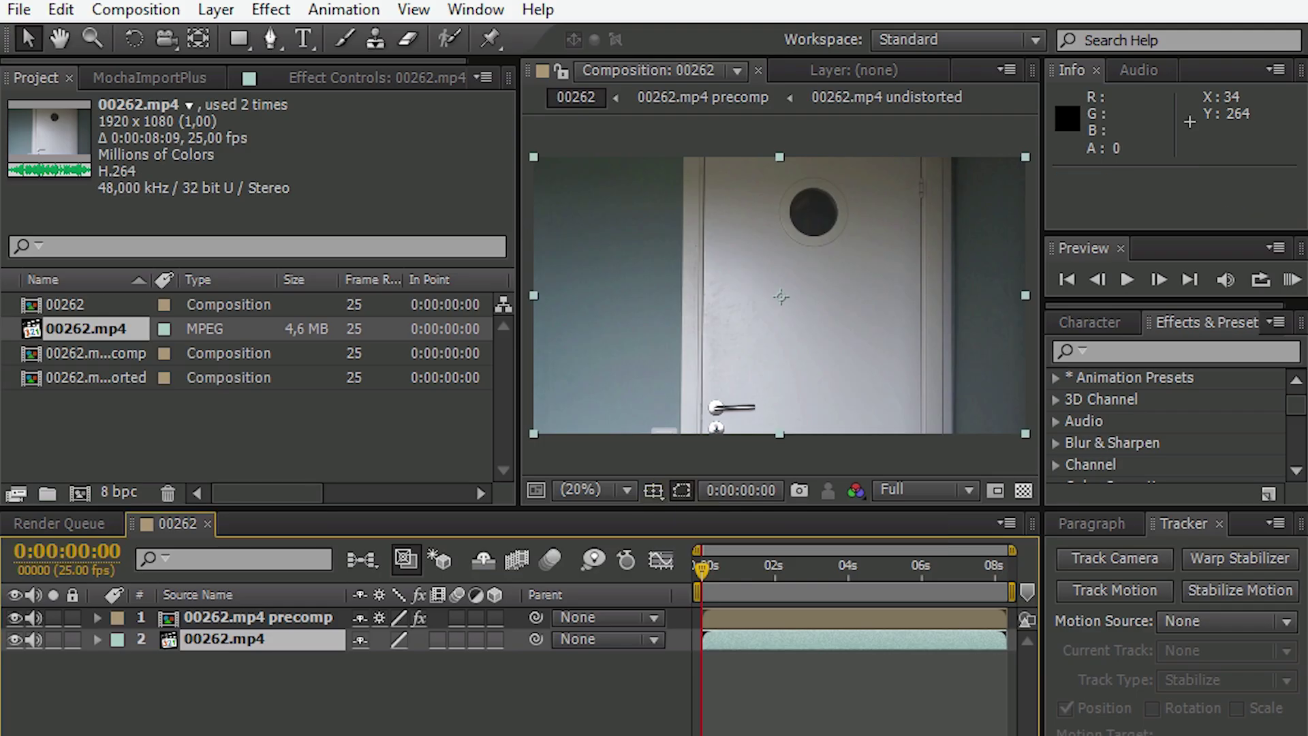
left_click(256, 687)
left_click(218, 632)
key("Delete")
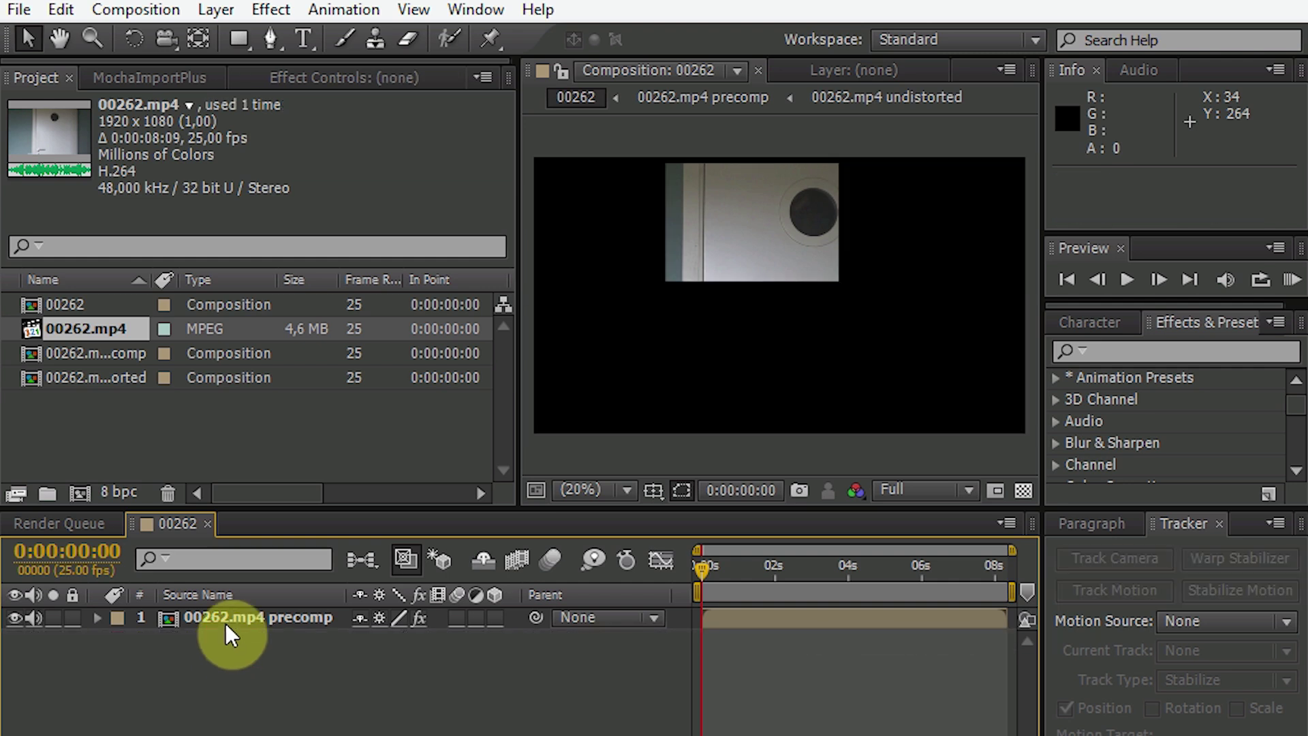
- Preview the stabilized face from frame 2 to 0:00:02:17
left_click(713, 567)
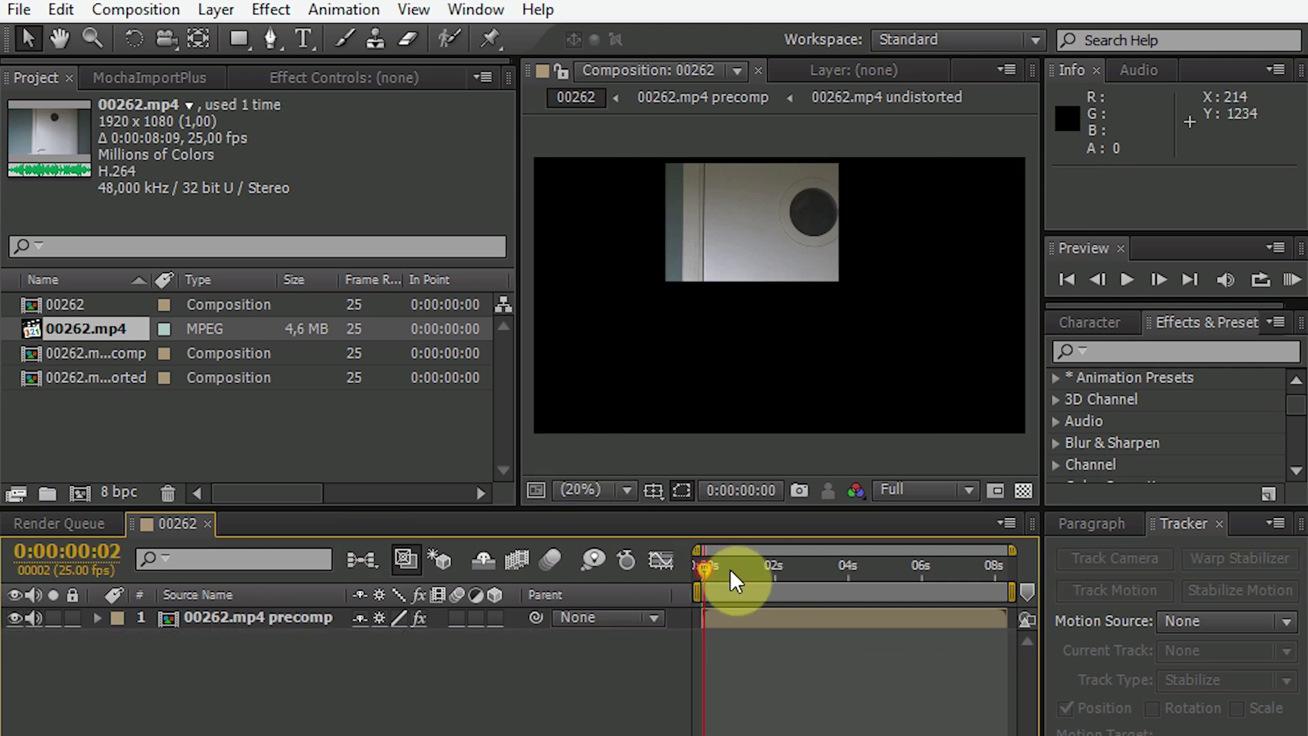
left_click_drag(740, 567, 917, 568)
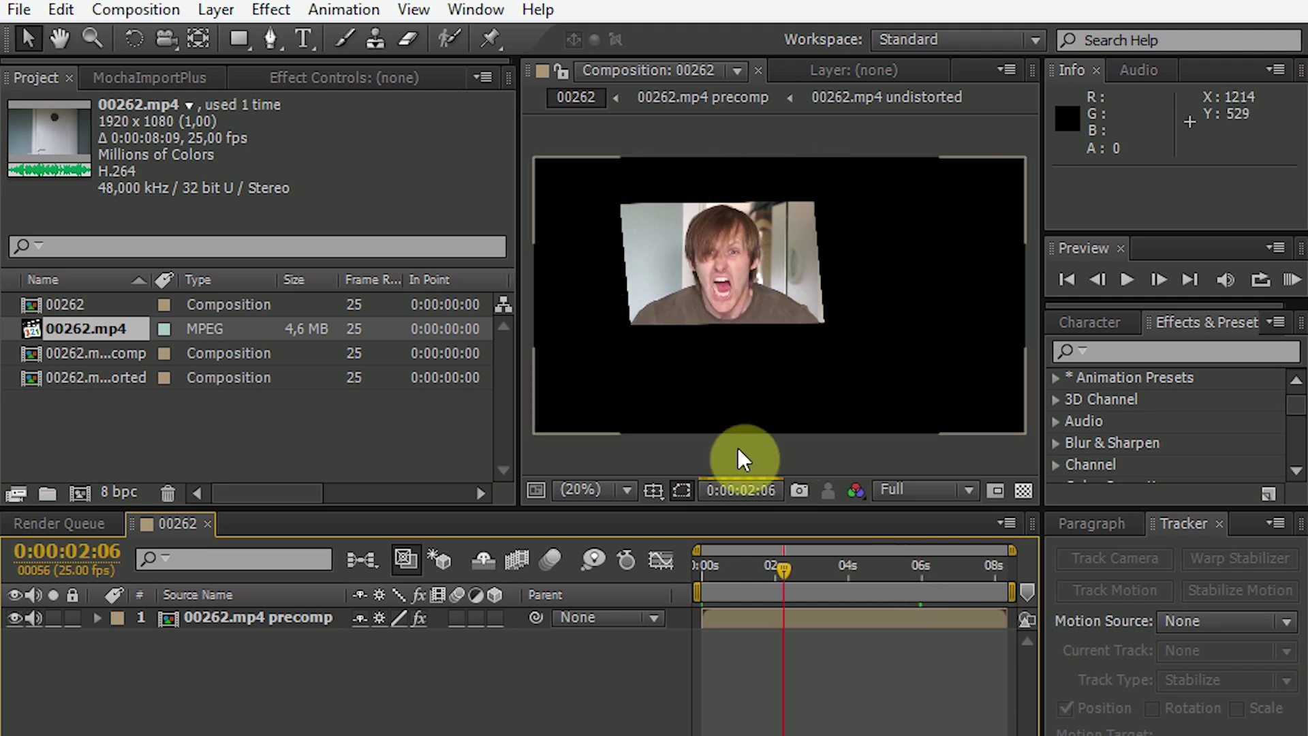
left_click(799, 569)
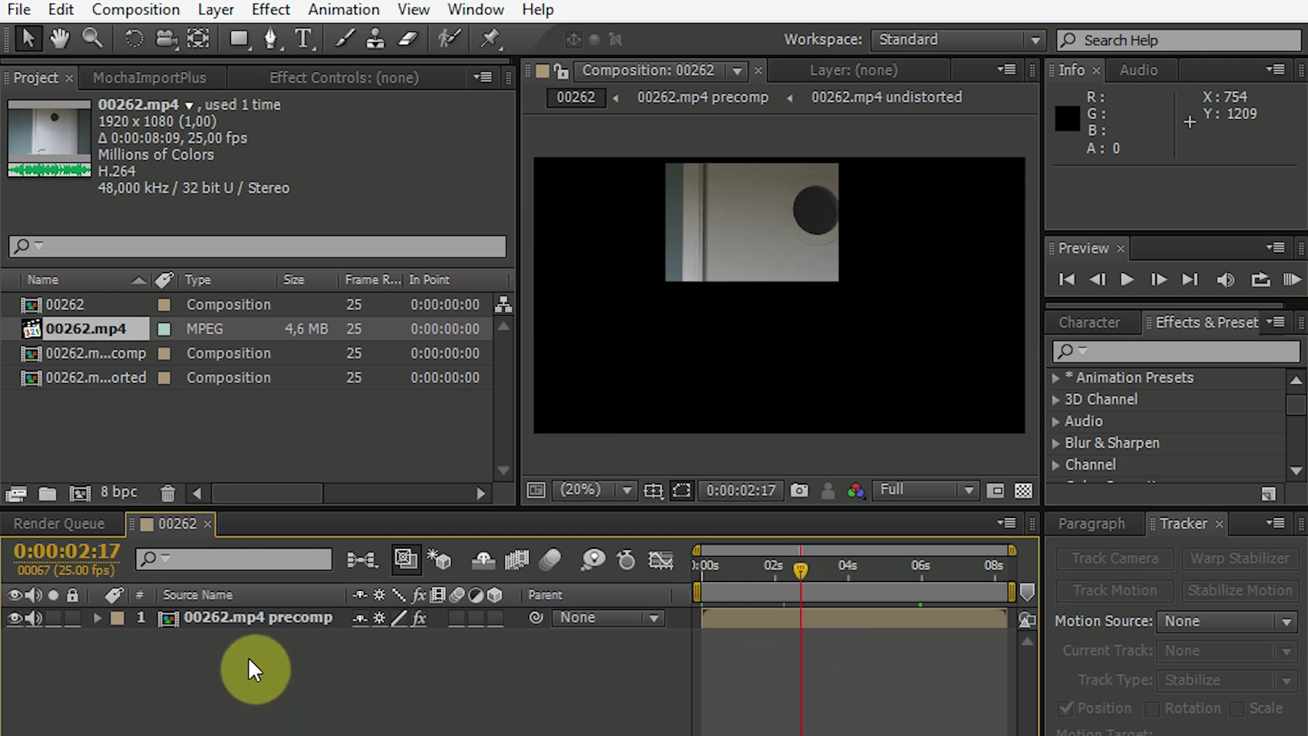
left_click(239, 622)
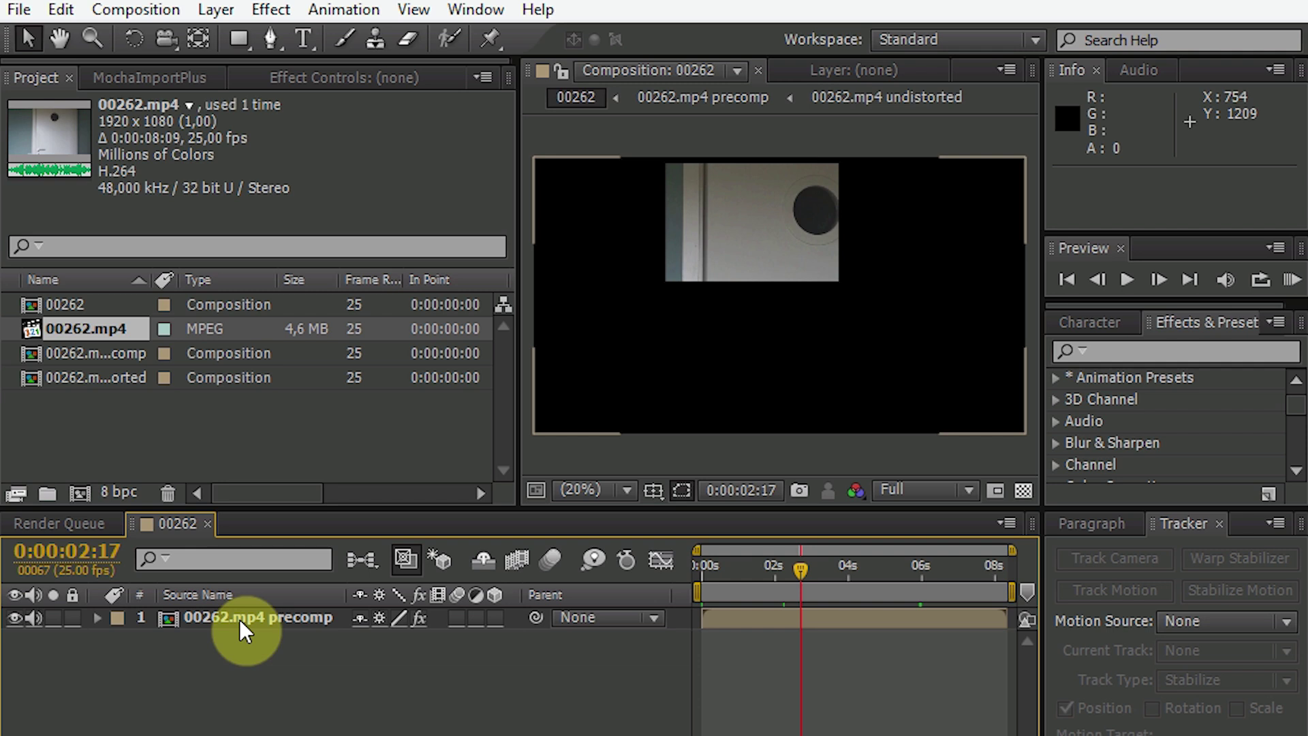
left_click(344, 664)
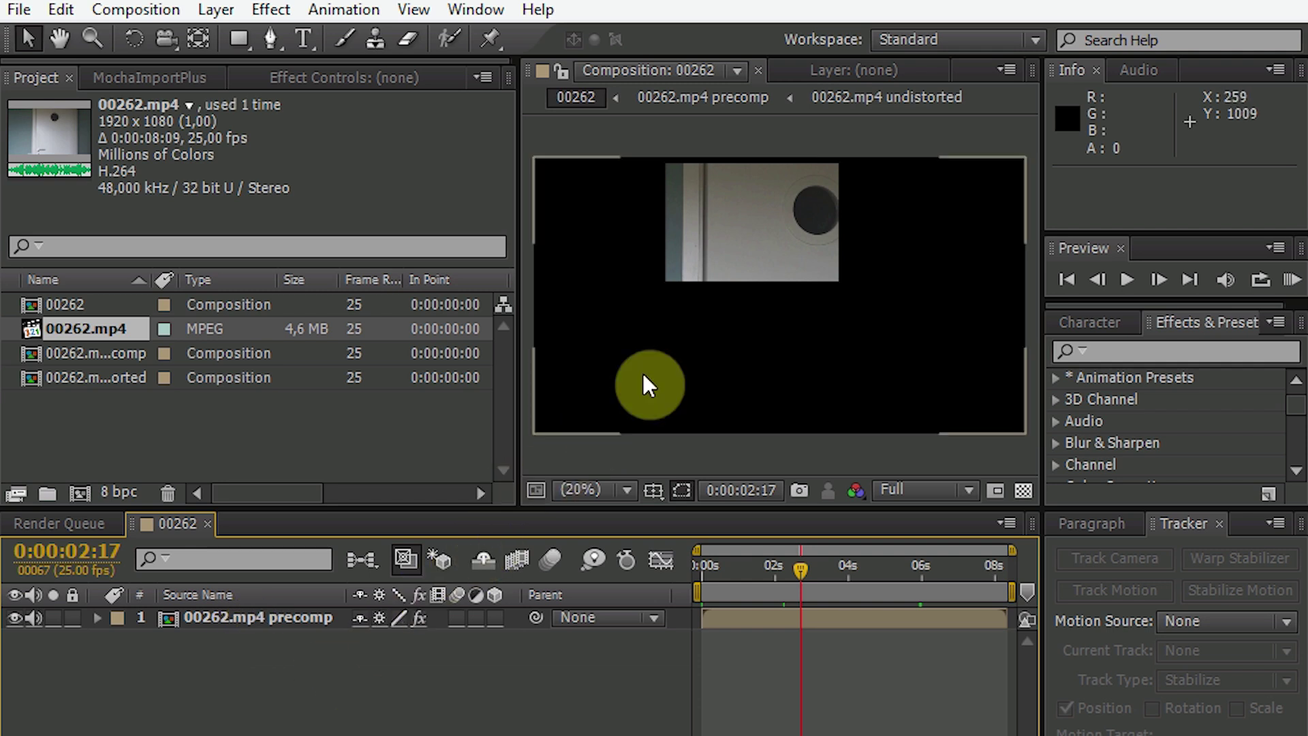
- Drag the original 00262.mp4 footage into the timeline below the precomp layer
left_click(166, 449)
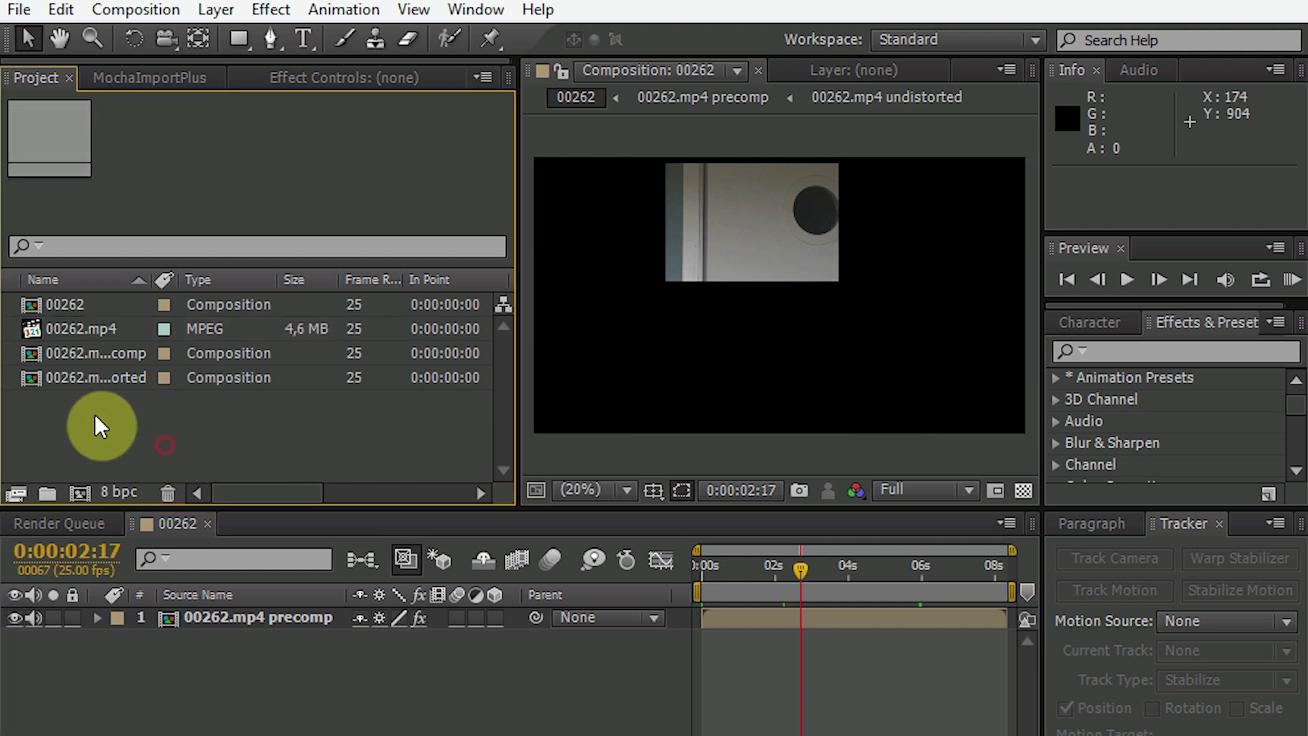
left_click(79, 326)
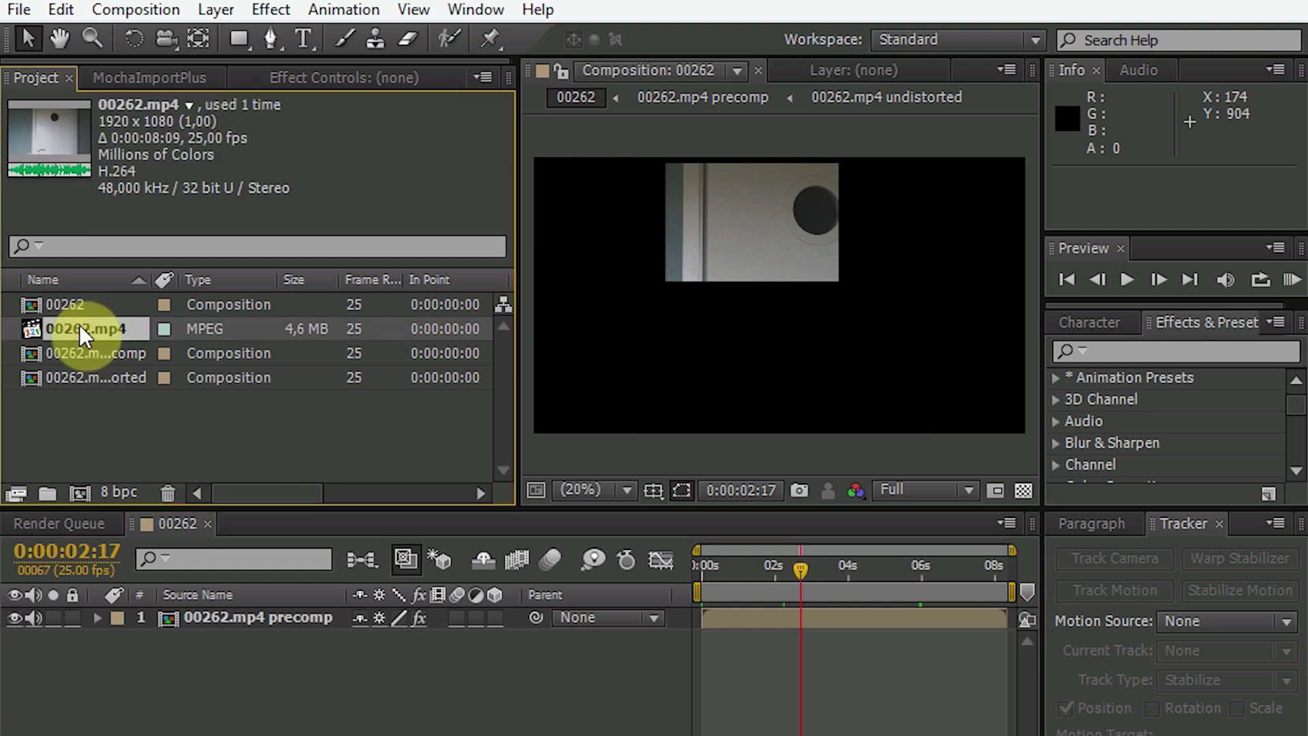
left_click_drag(79, 325, 171, 653)
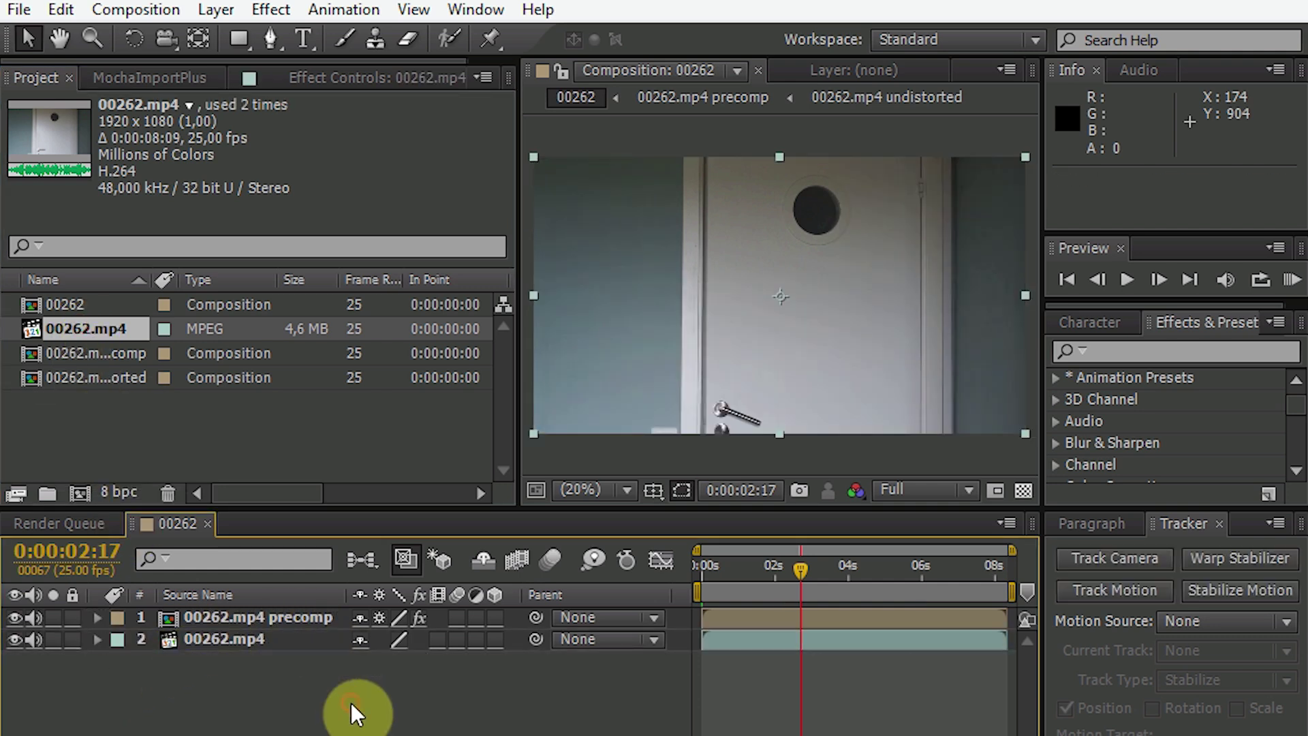
- Open the 00262.mp4 precomp and scrub to 0:00:05:01, where the face is clear
left_click(350, 702)
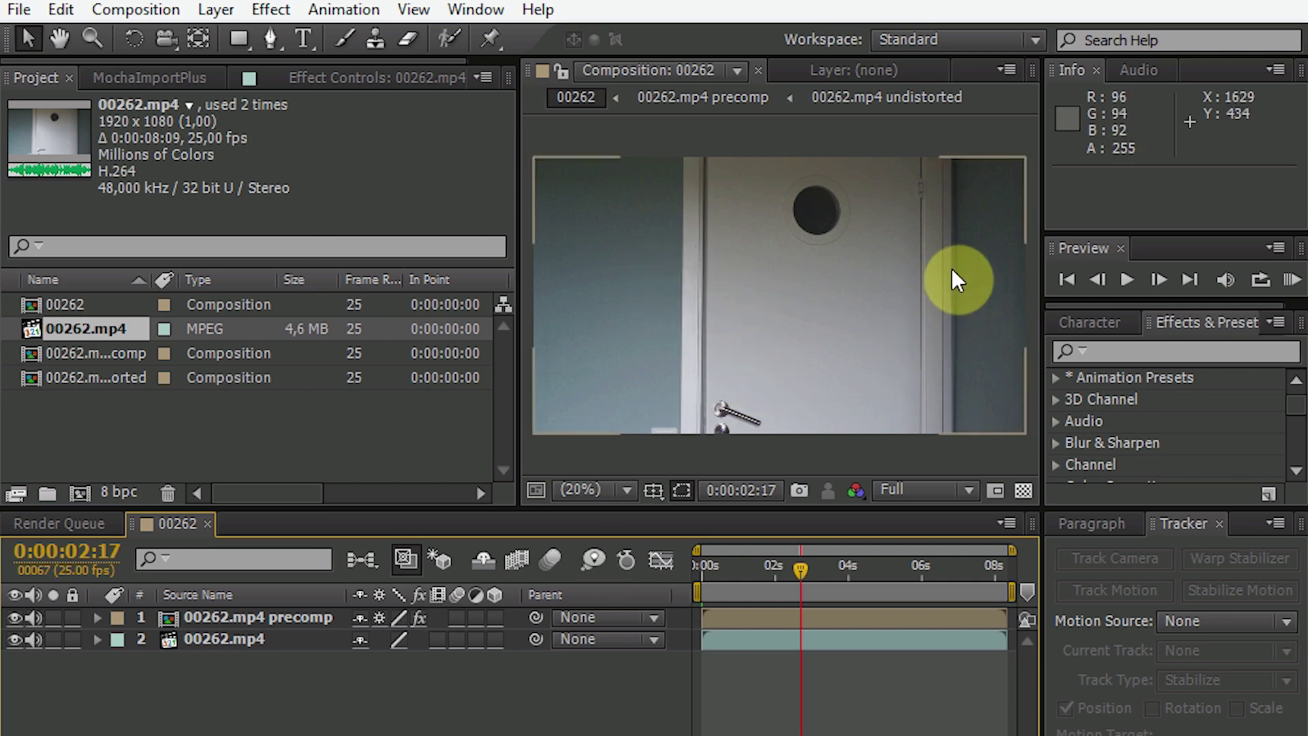
double_click(267, 617)
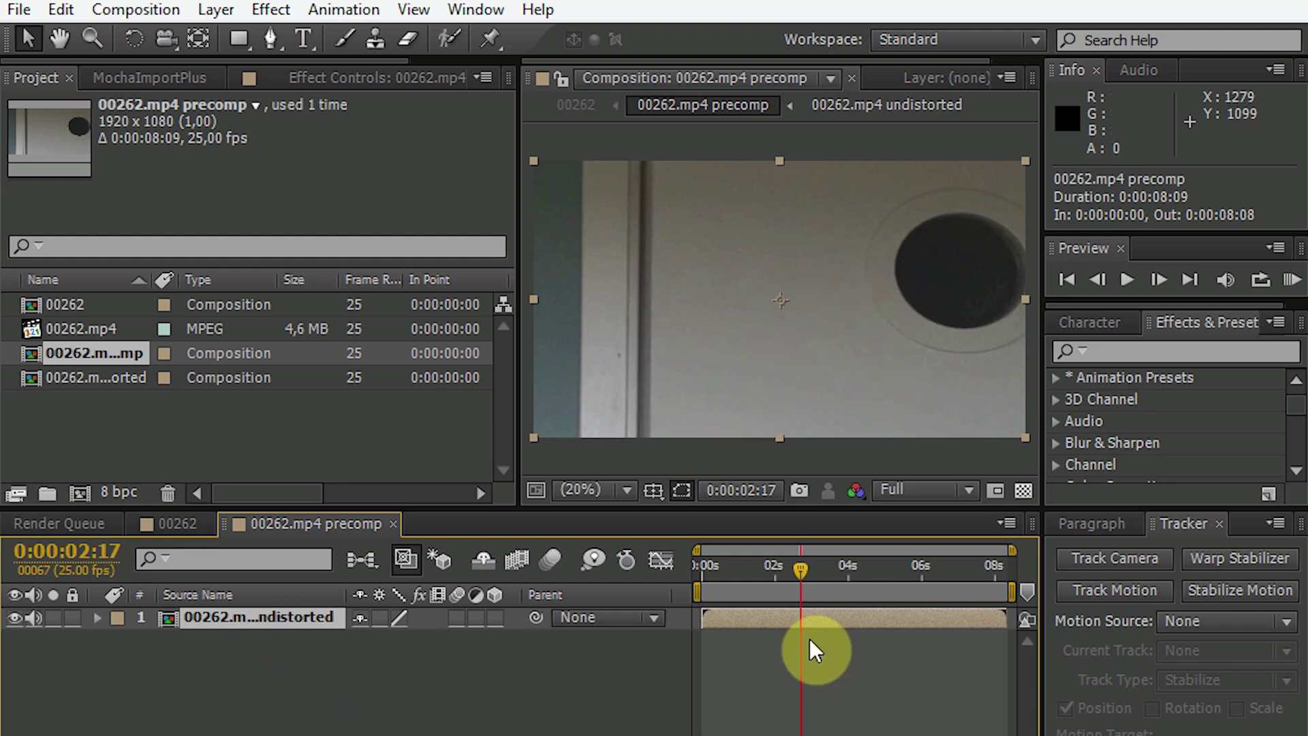
left_click_drag(800, 567, 896, 562)
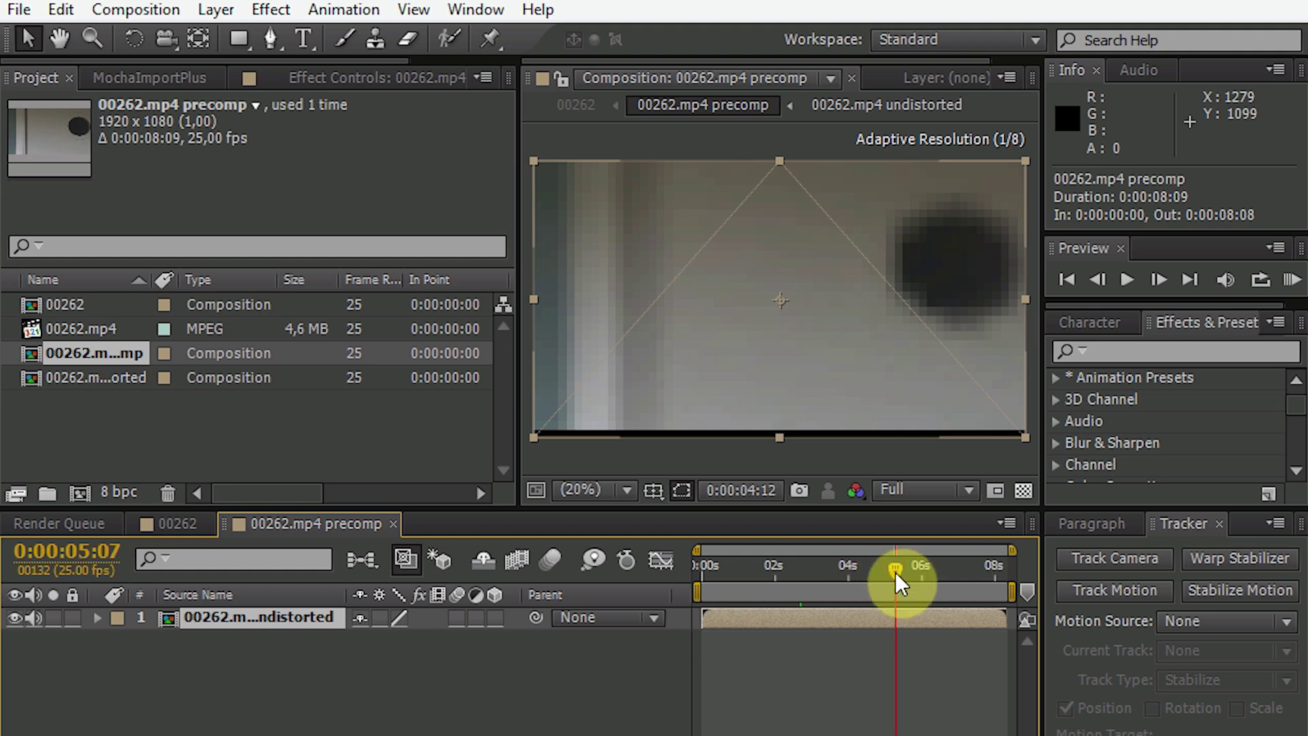
left_click(947, 565)
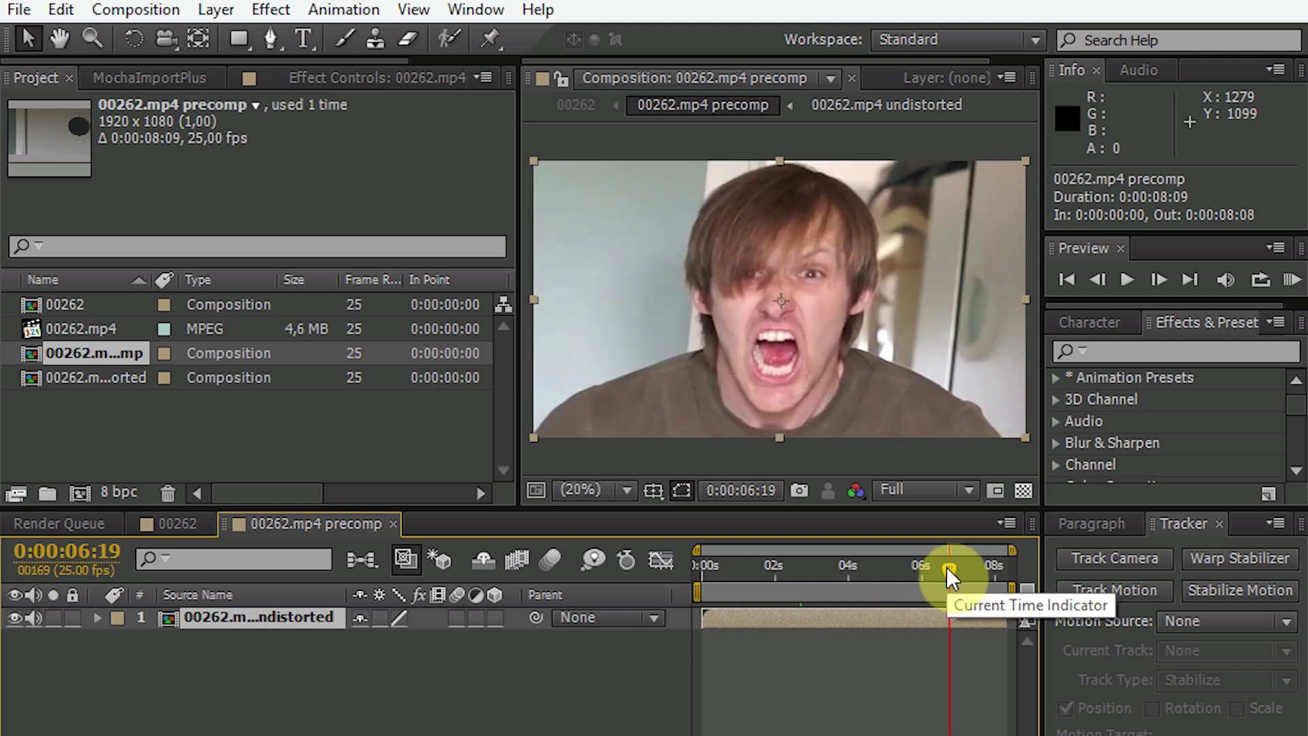
left_click(947, 567)
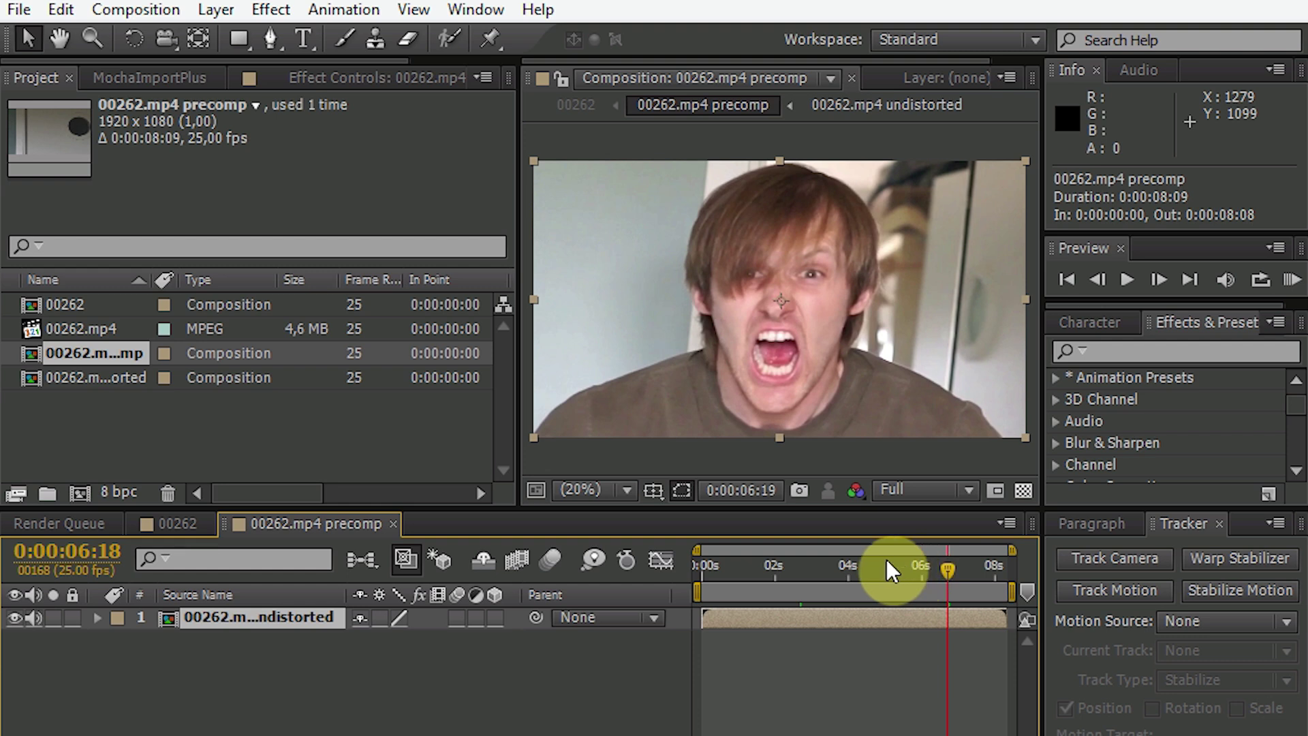
left_click(887, 560)
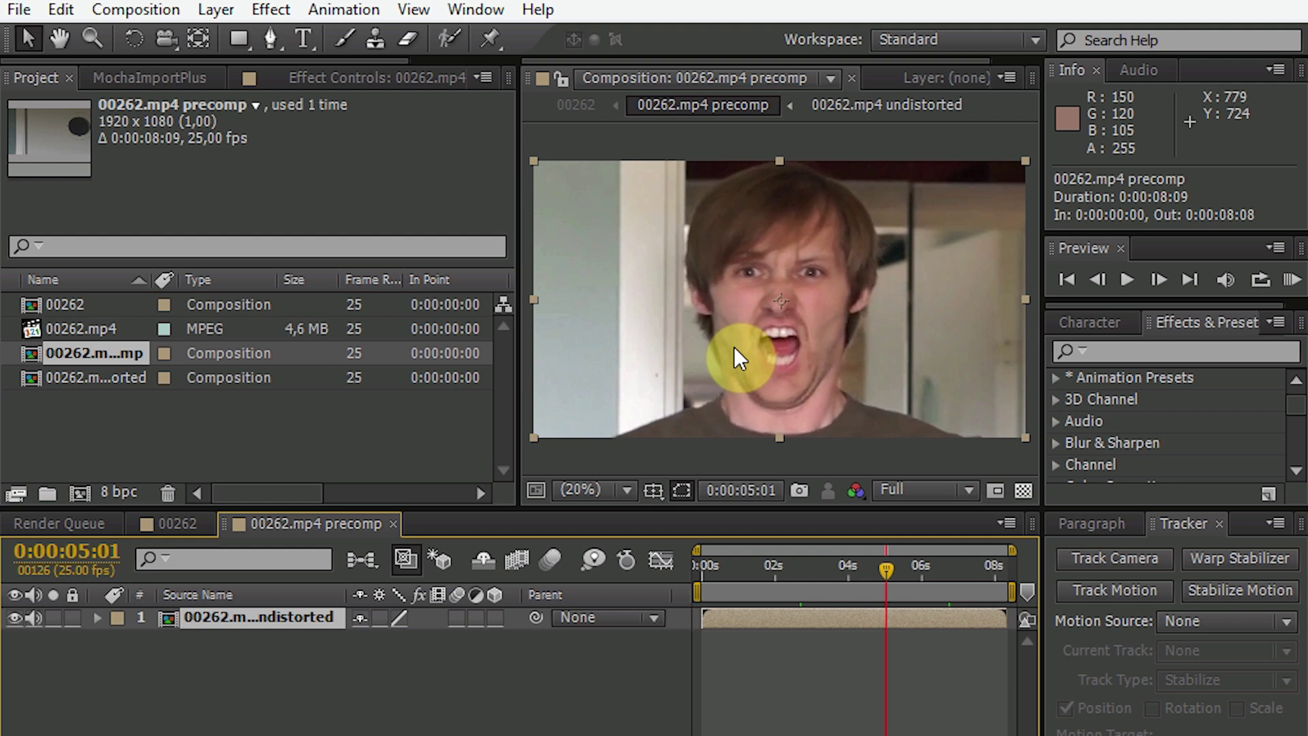
left_click(242, 650)
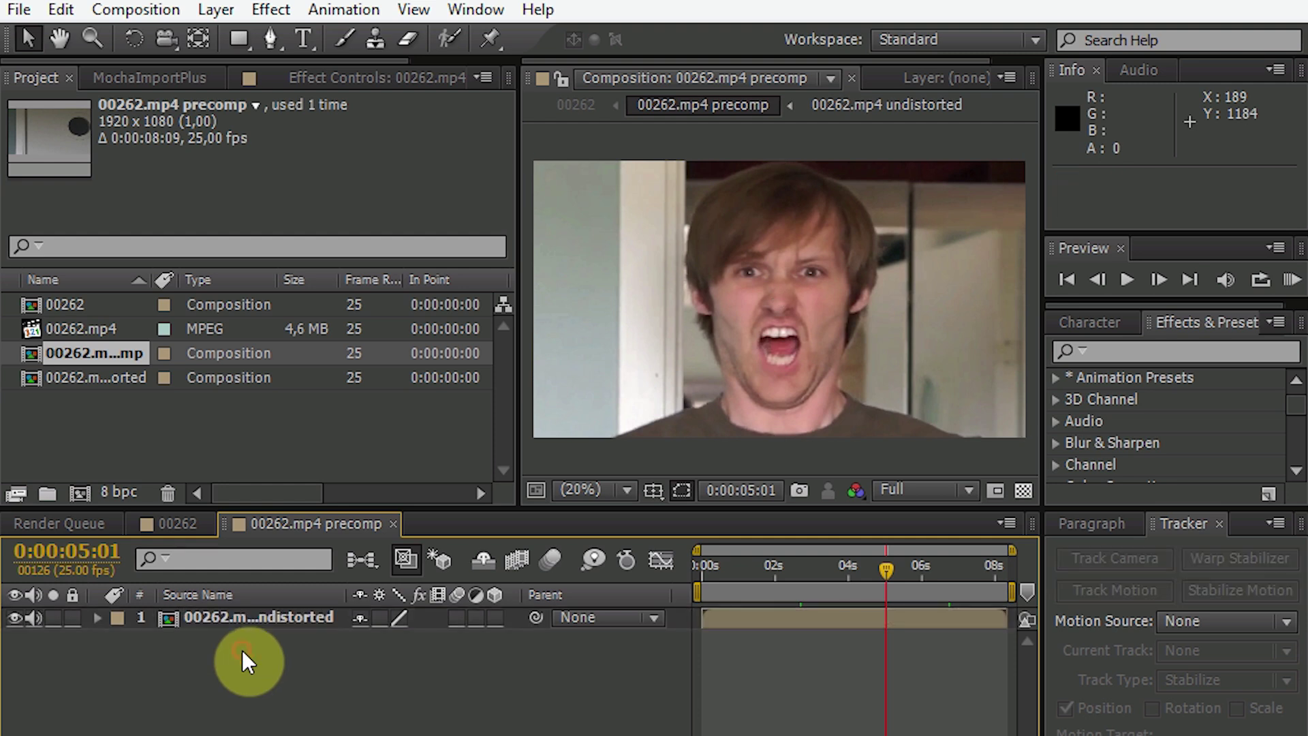
- Duplicate the undistorted face layer with Ctrl+D and select the top copy
left_click(219, 615)
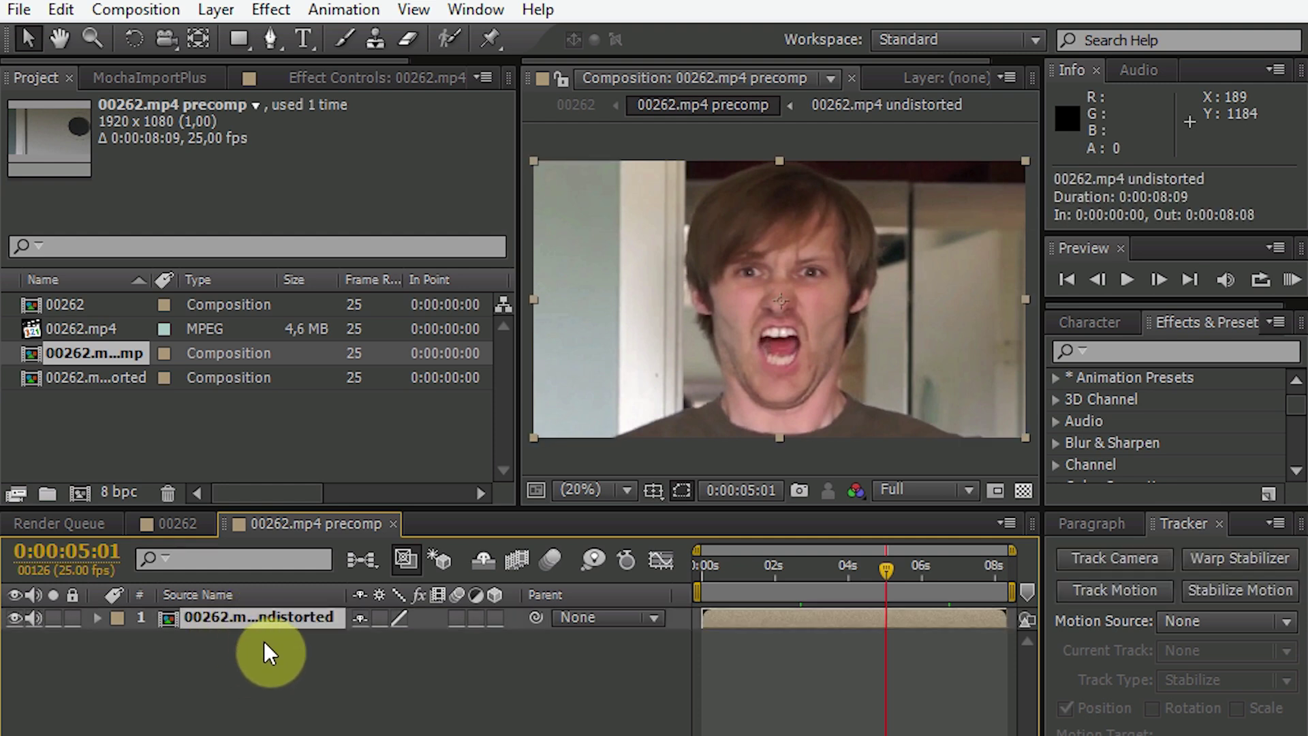
key("ctrl+d")
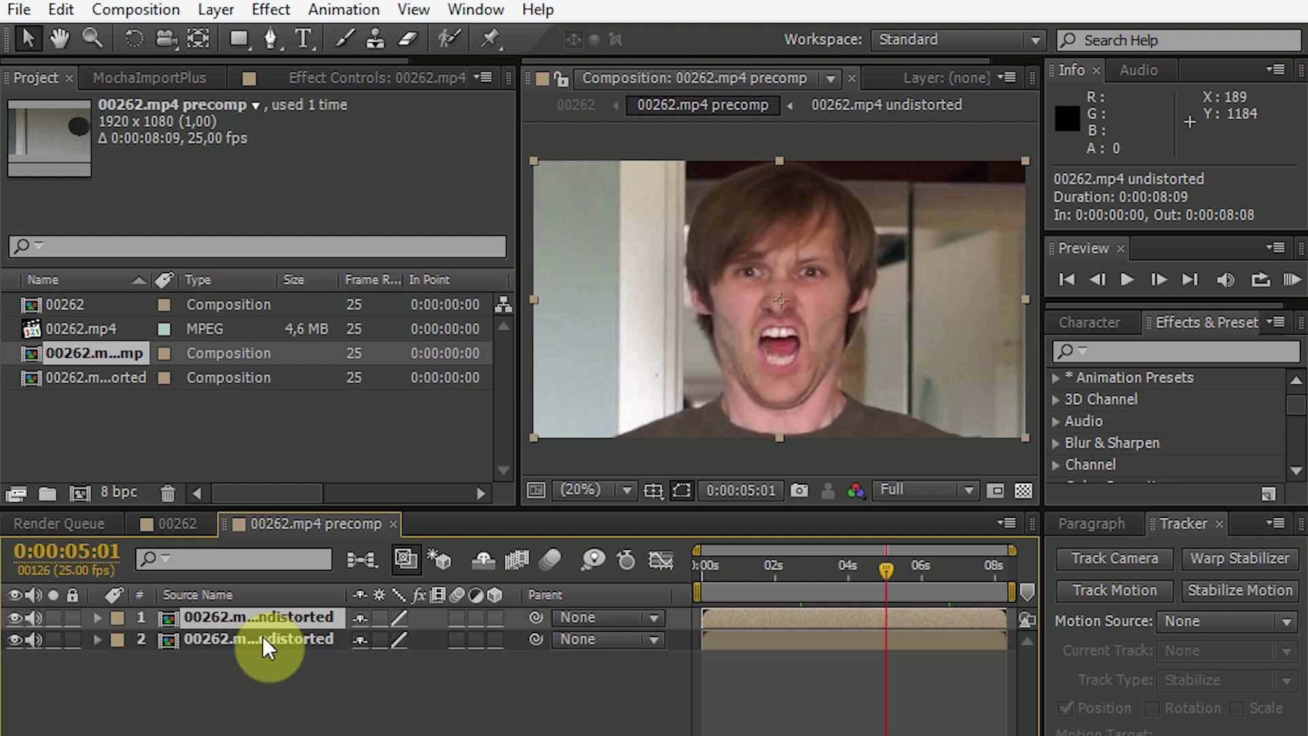
left_click(284, 676)
left_click(278, 641)
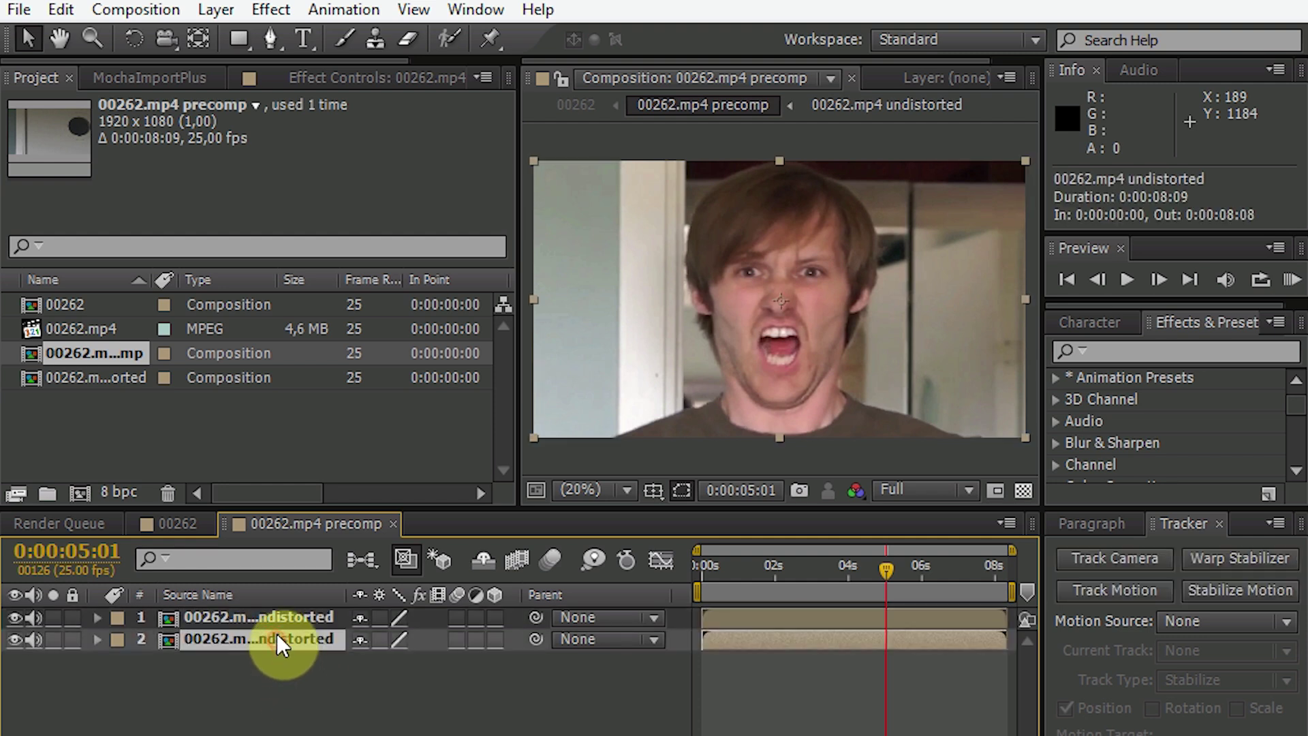
left_click(274, 616)
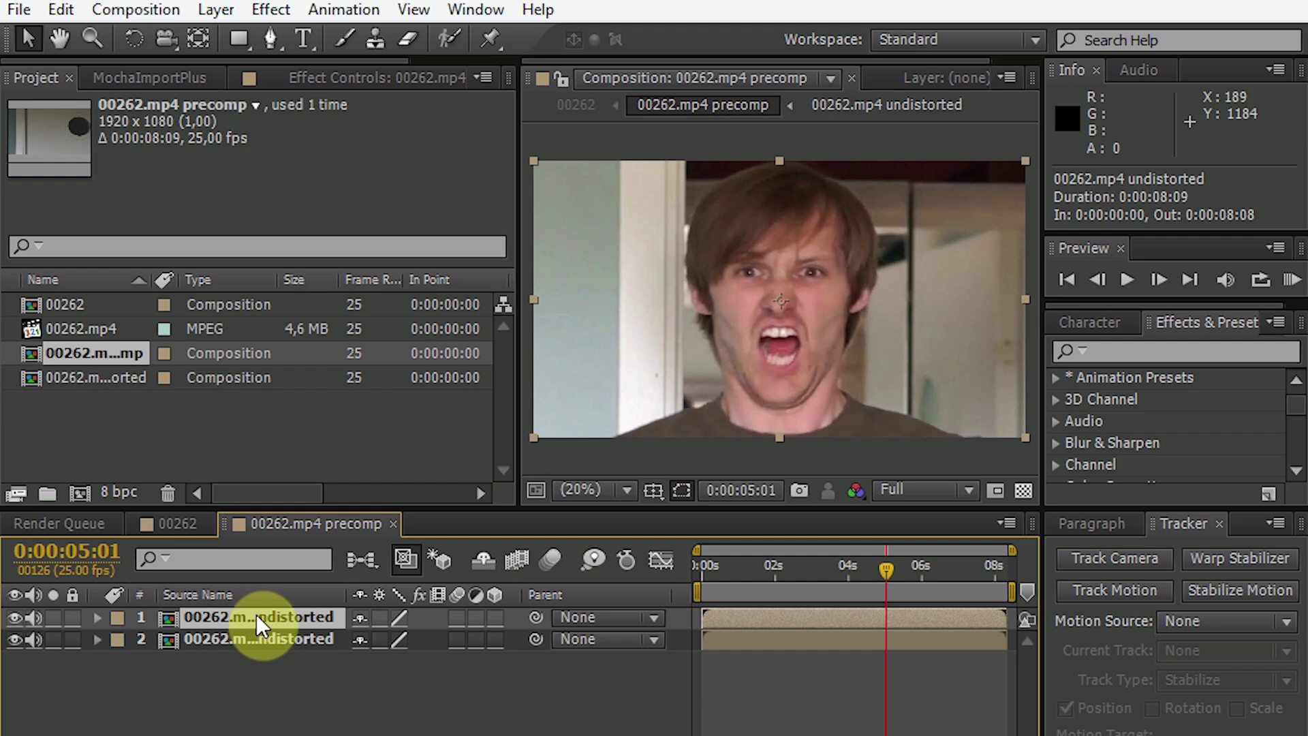
- Draw a closed eight-point Pen mask around the nose on layer 1 and solo it
left_click(278, 39)
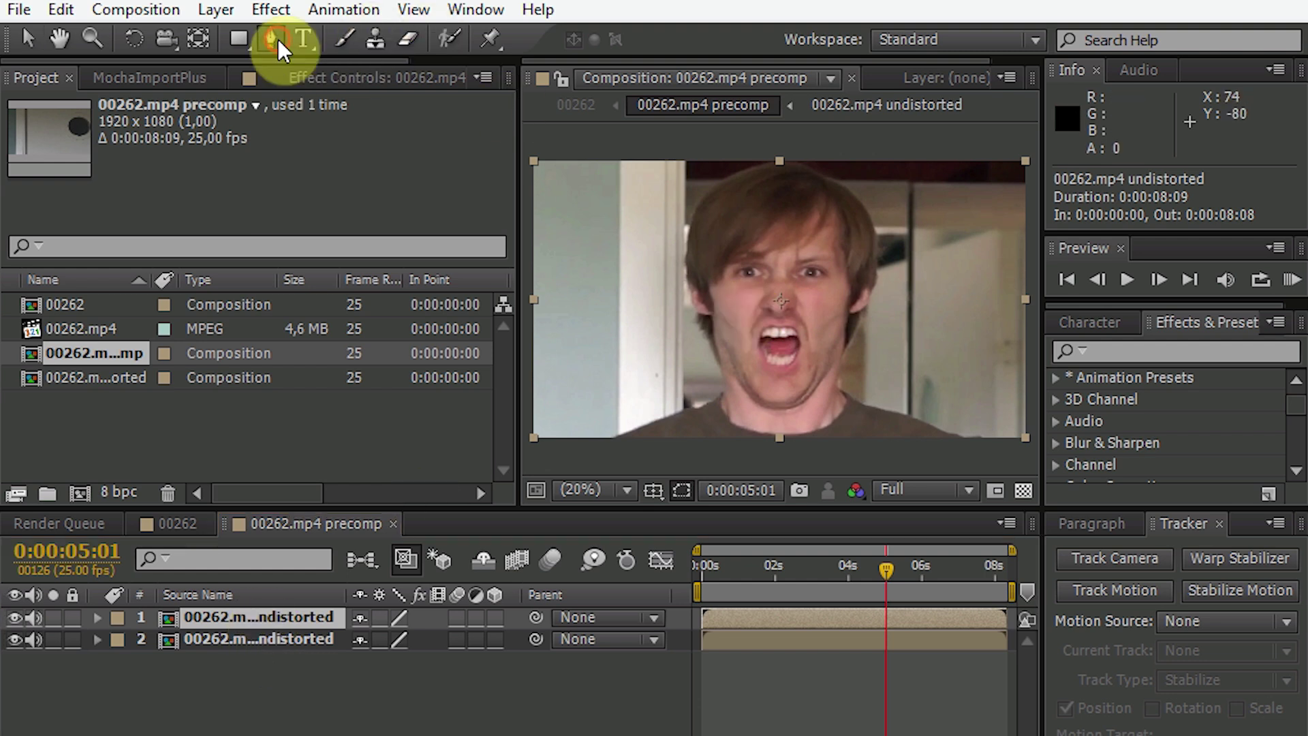
left_click(777, 261)
left_click(765, 280)
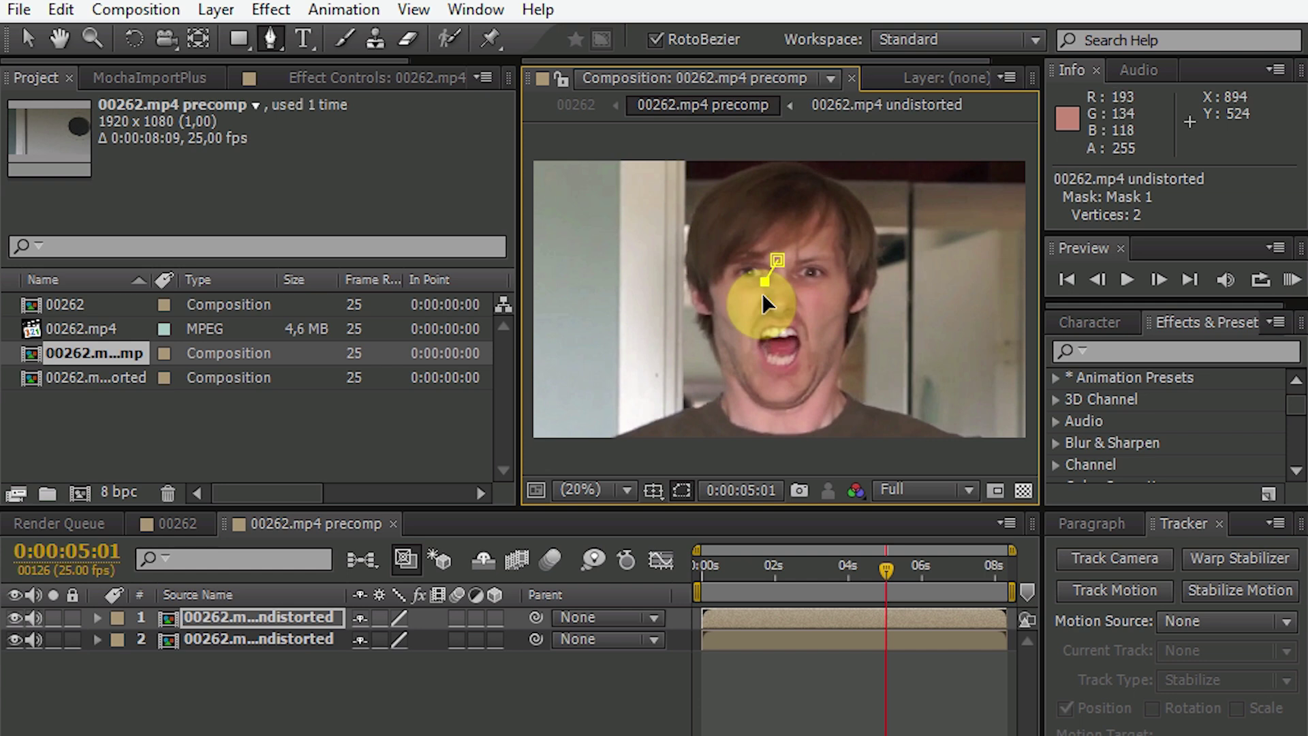
left_click(758, 307)
left_click(772, 321)
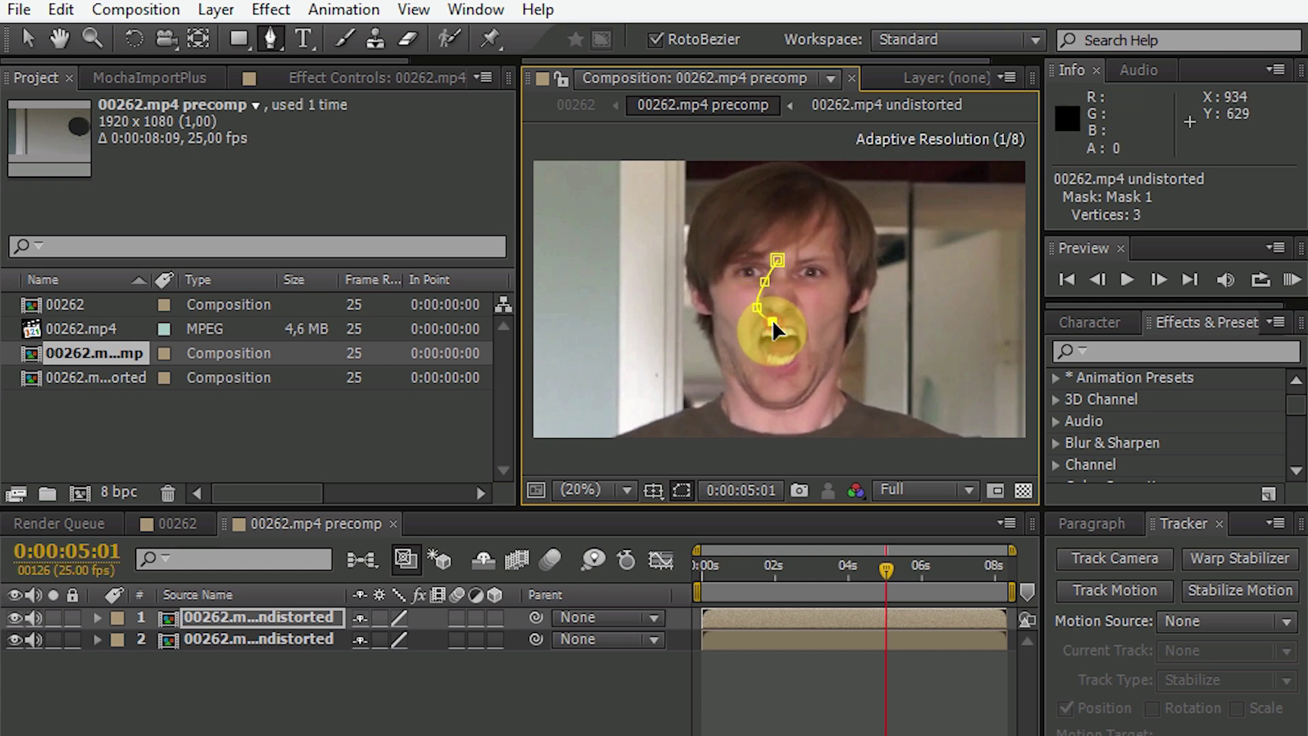
left_click(798, 321)
left_click(808, 308)
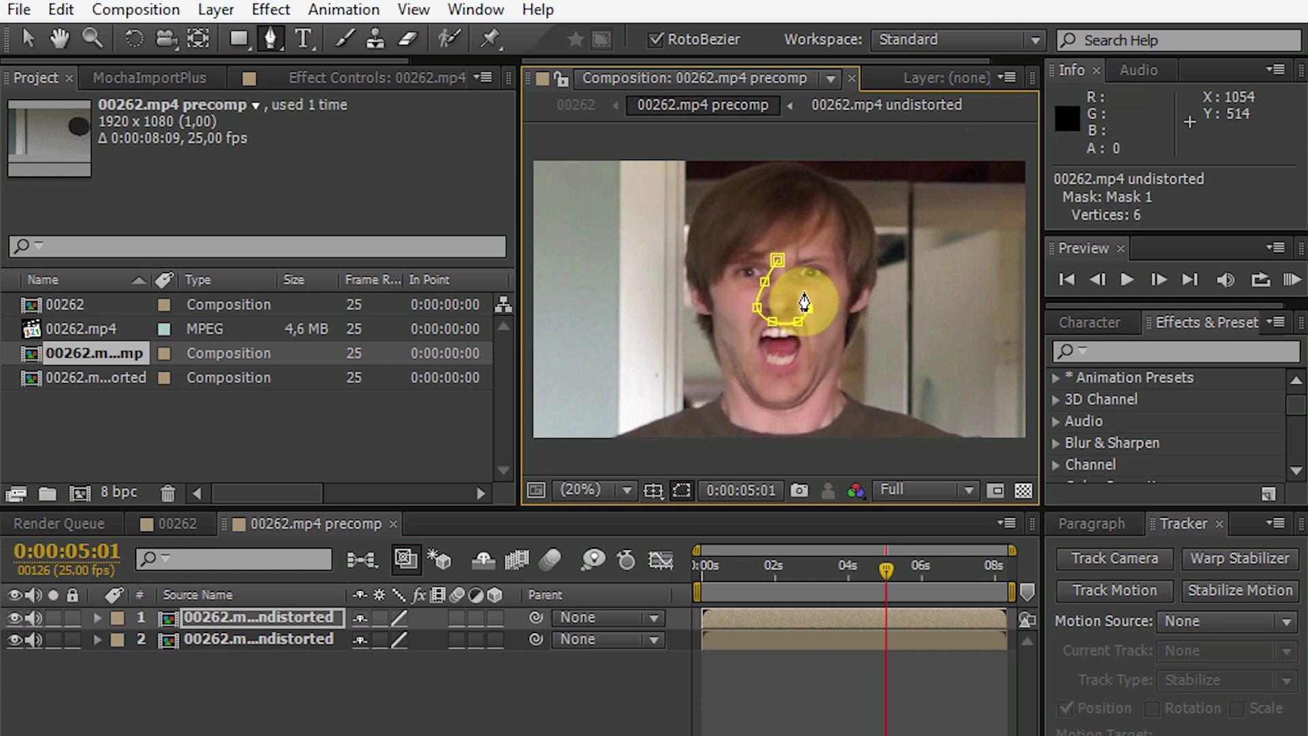
left_click(804, 291)
left_click(792, 275)
left_click(779, 261)
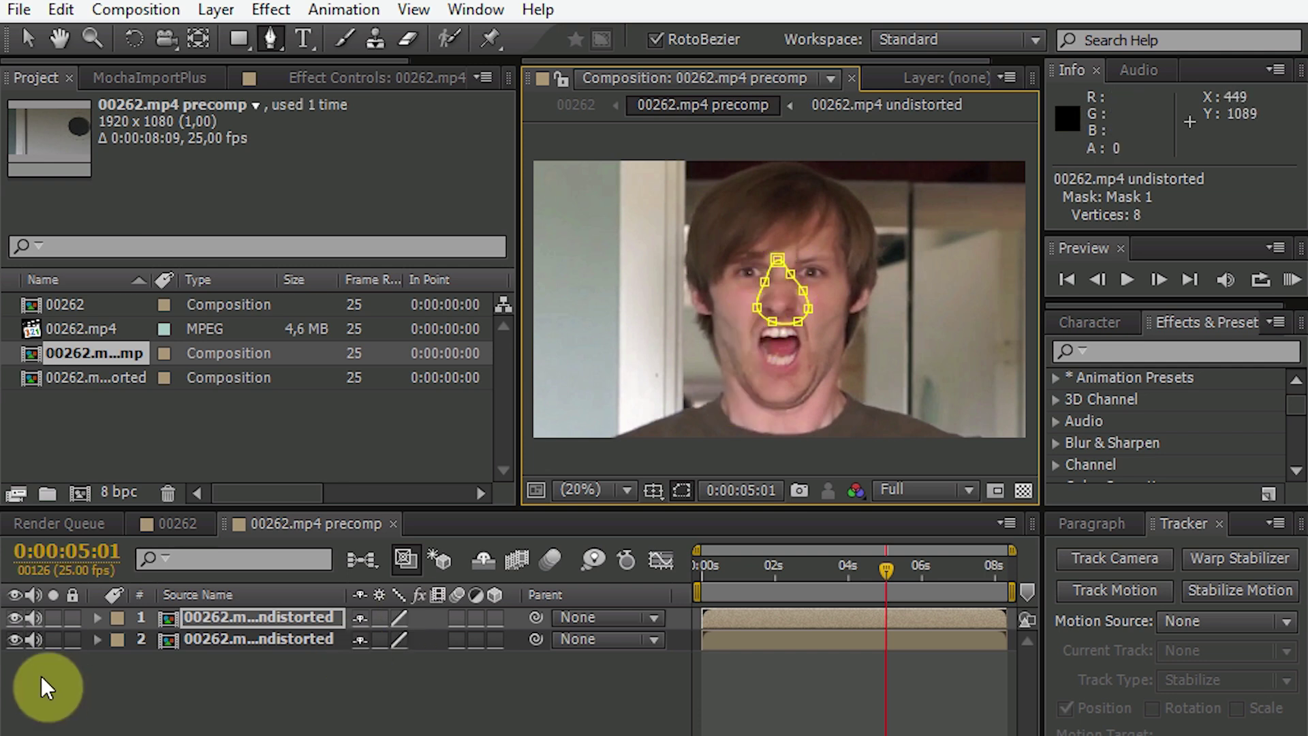
left_click(55, 616)
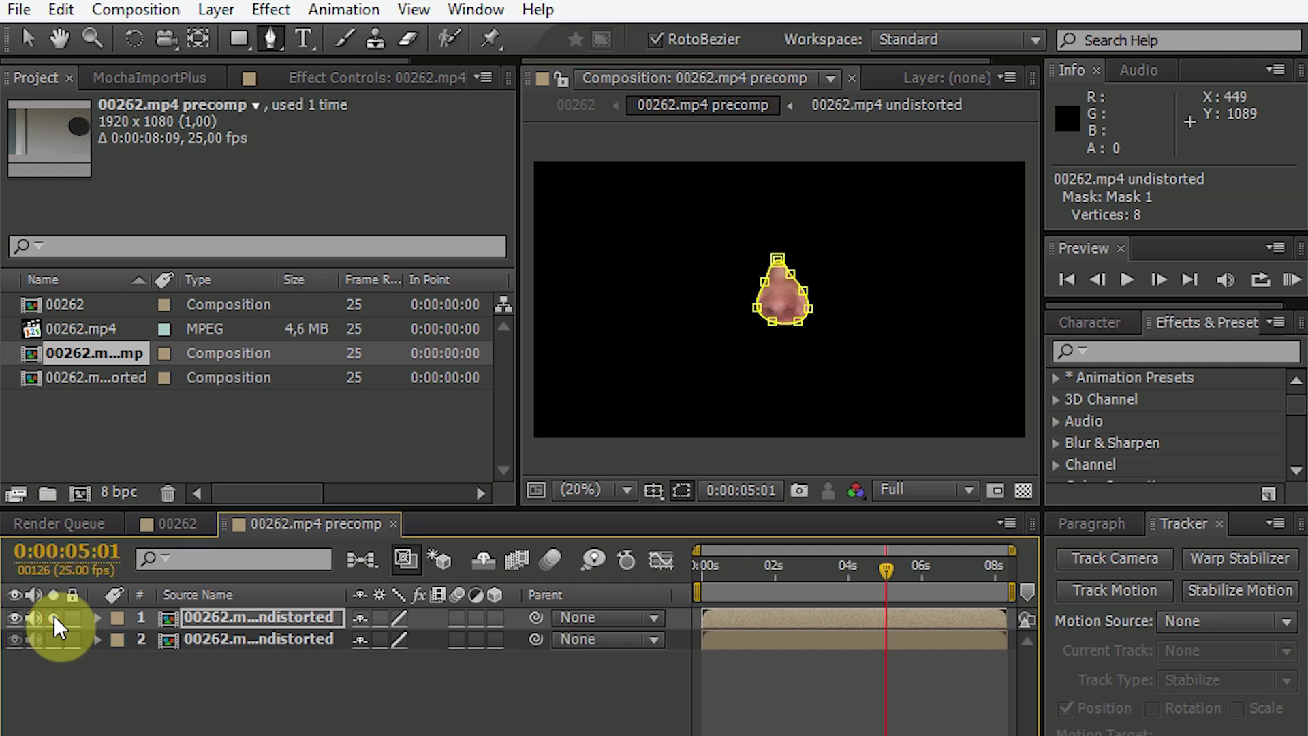
- Expand Mask 1, hide its outline and feather the nose mask to 43 pixels
left_click(97, 618)
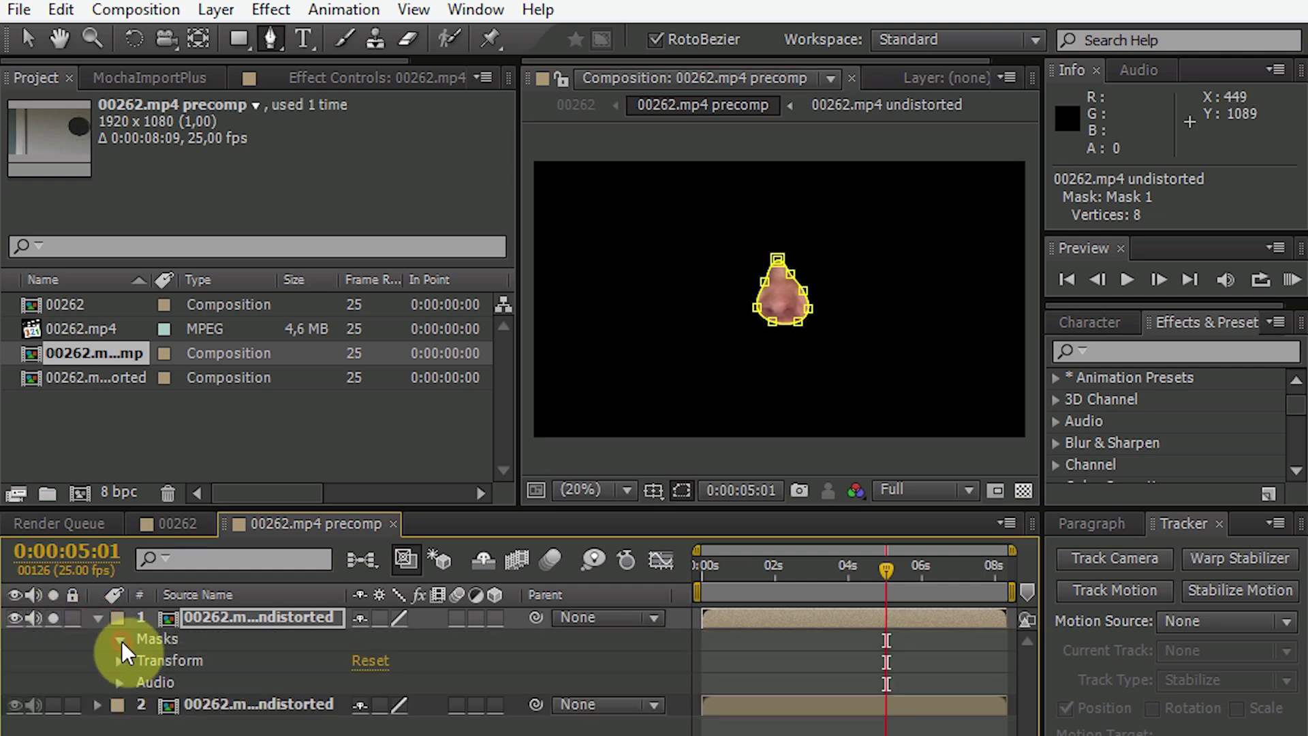
left_click(121, 640)
left_click(141, 660)
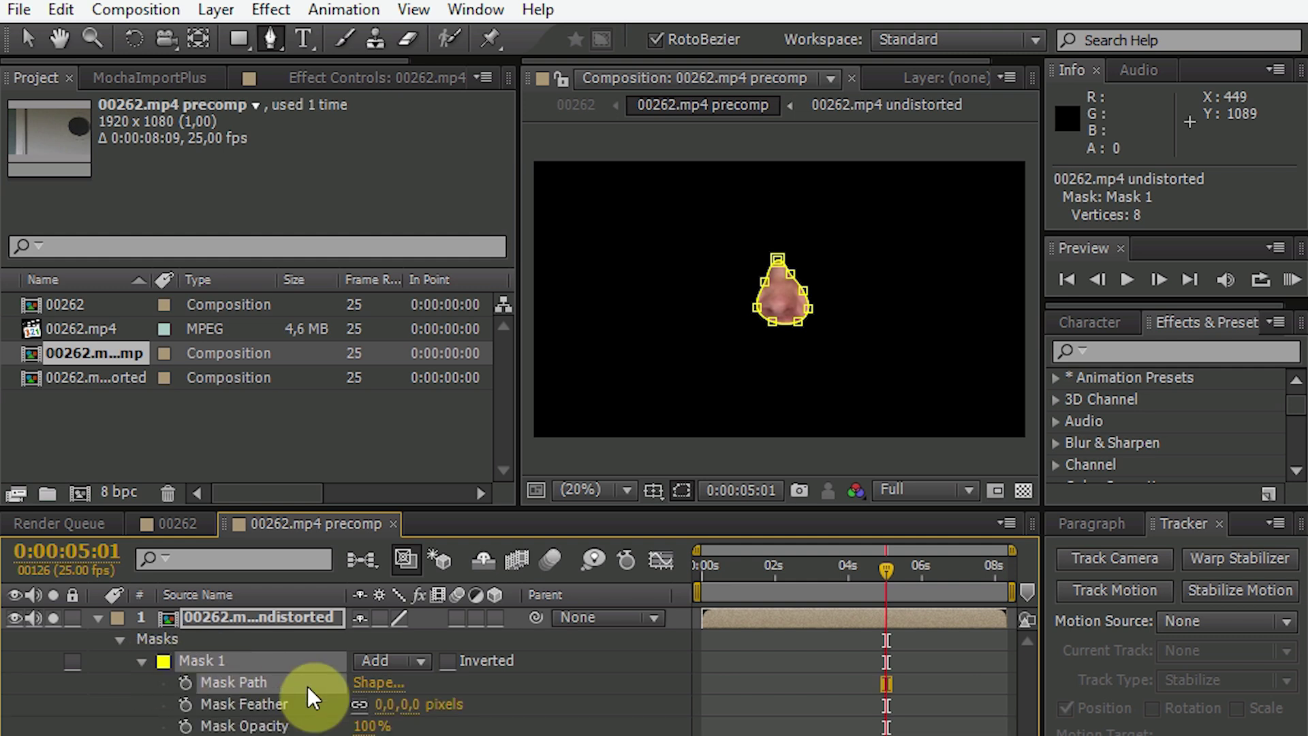
left_click(680, 488)
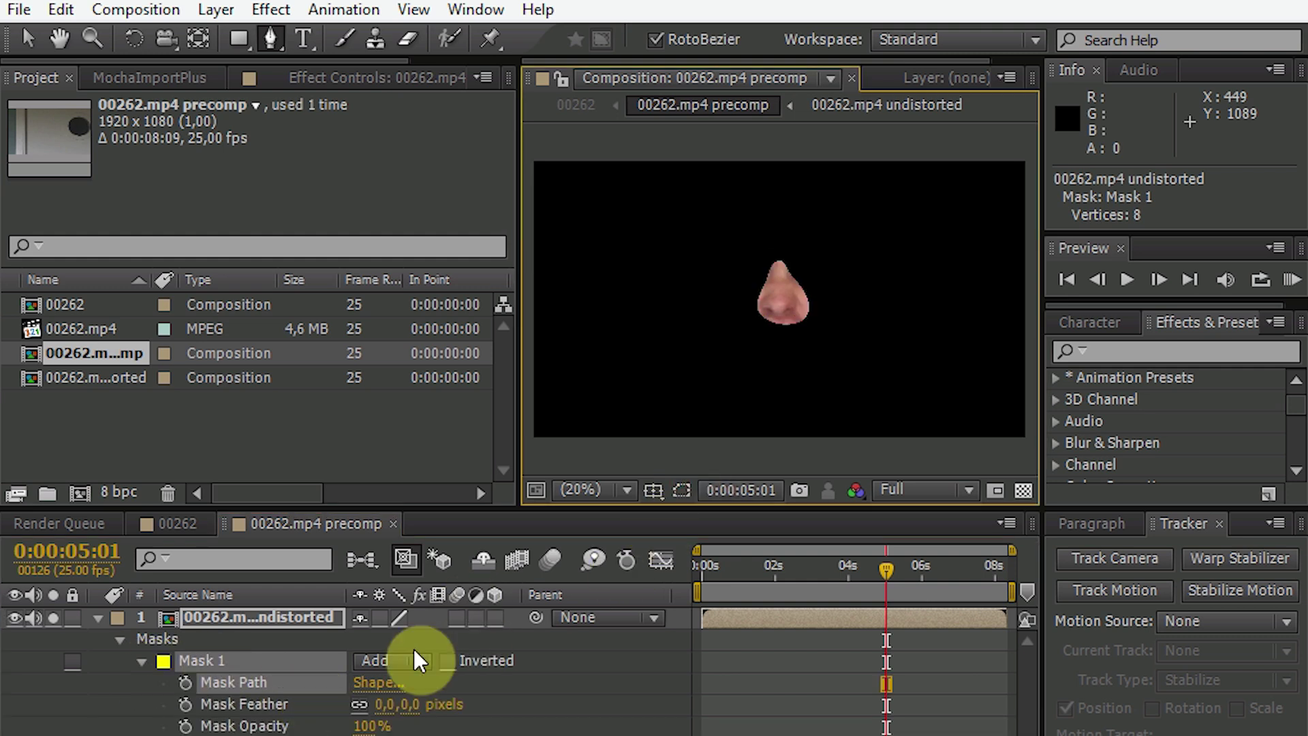
left_click_drag(398, 703, 421, 704)
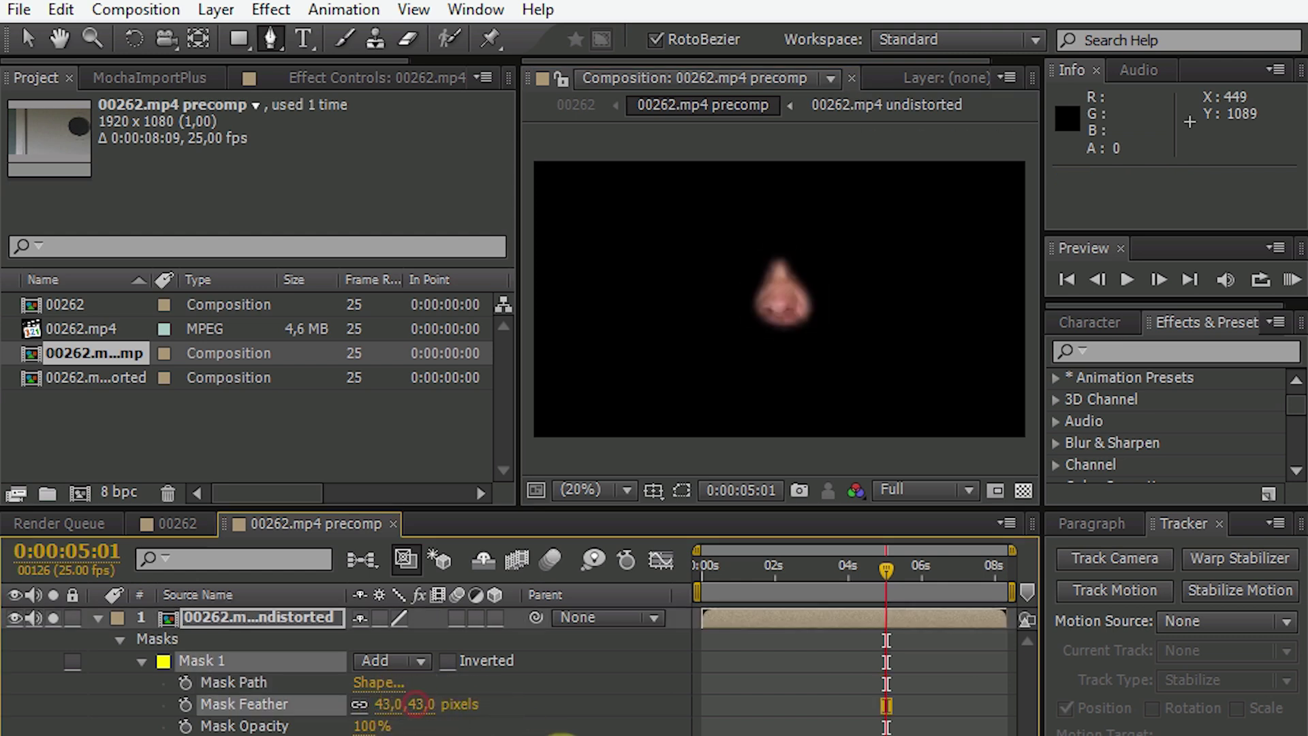
left_click(160, 659)
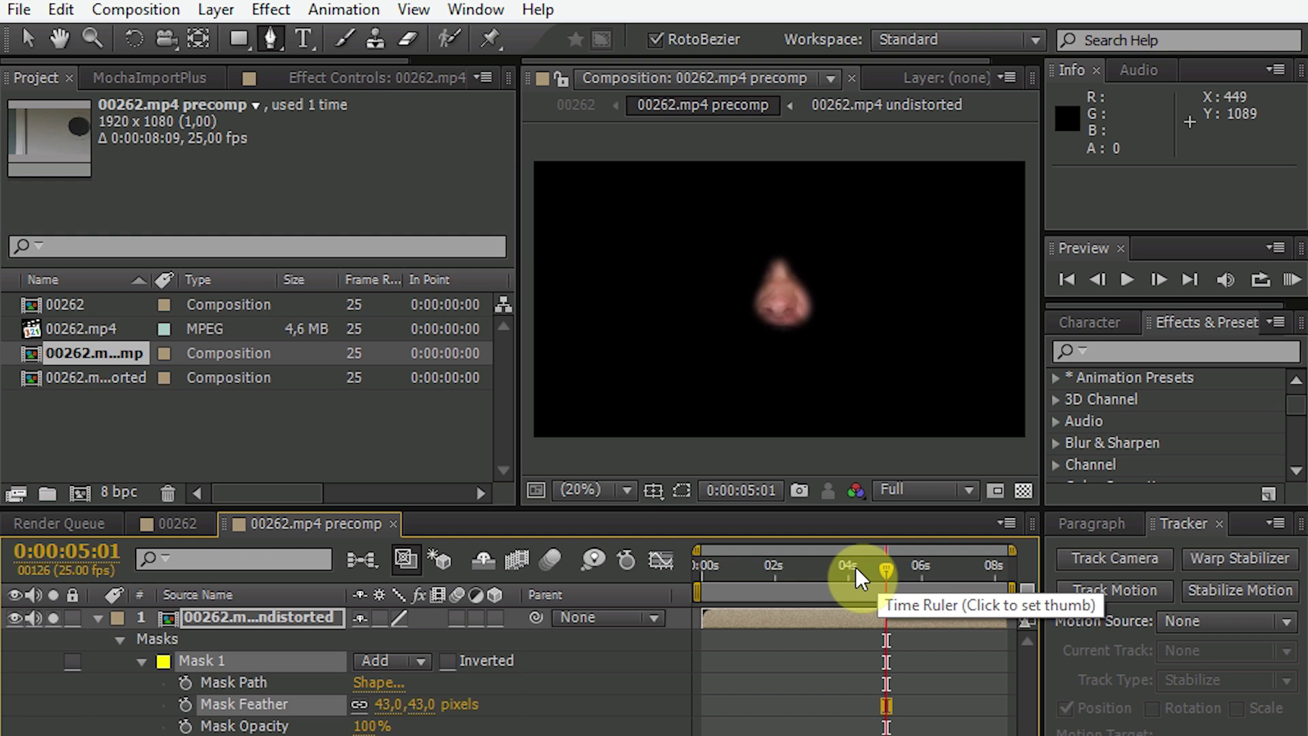
- Preview the nose cutout at 4:03, 5:18, 6:17 and 7:19, then return to the first frame
left_click(853, 567)
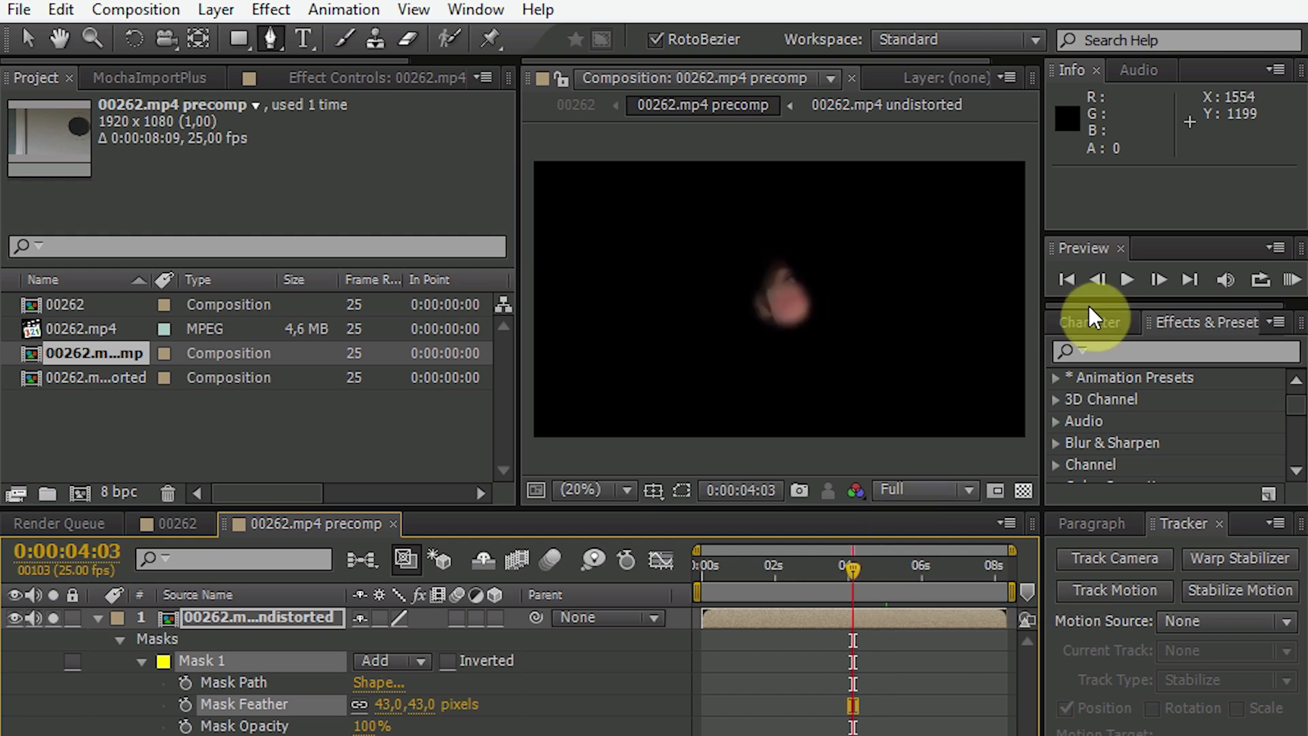
left_click(1129, 278)
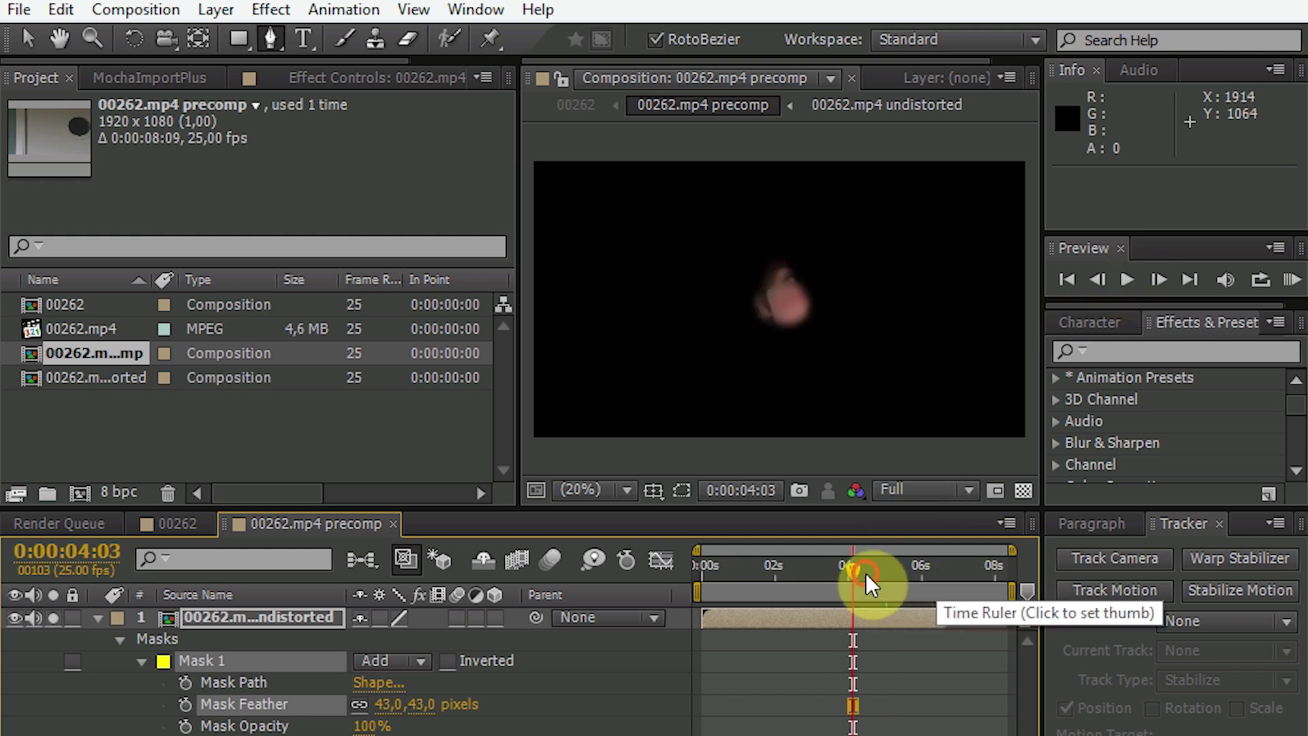
left_click_drag(865, 572, 893, 566)
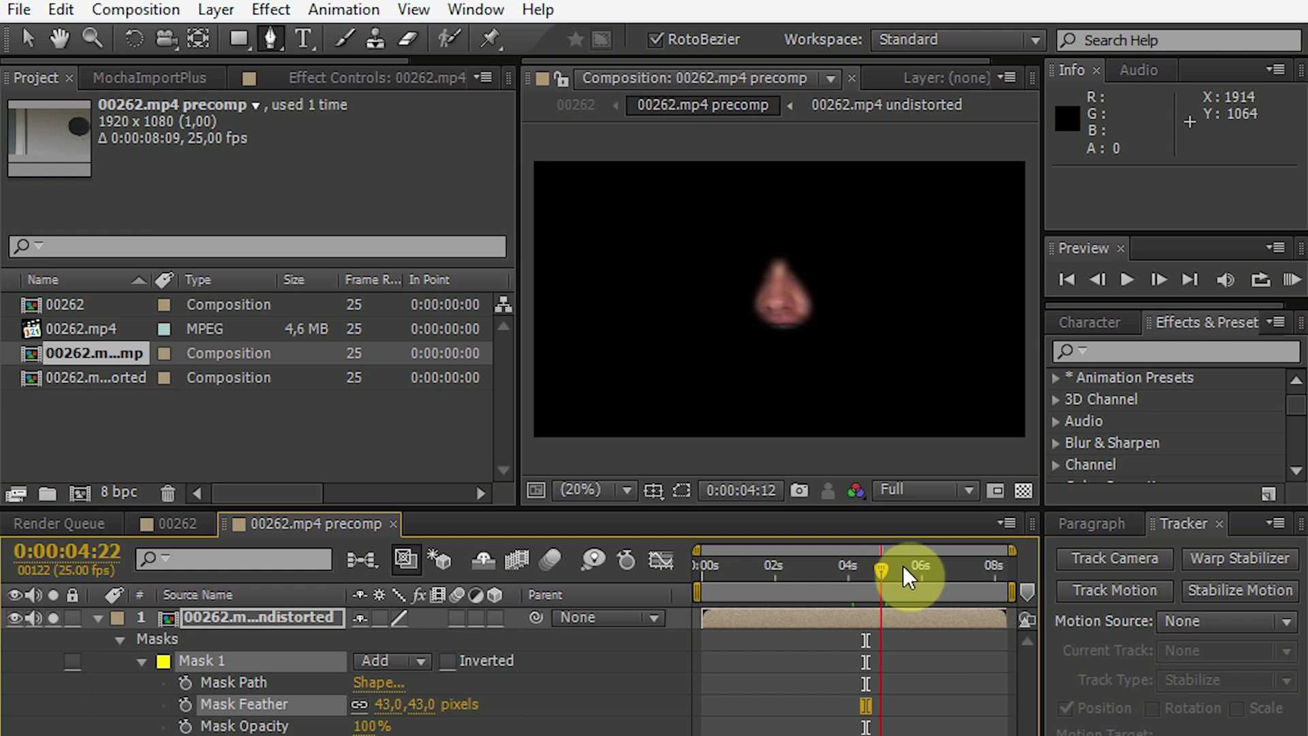
left_click(911, 568)
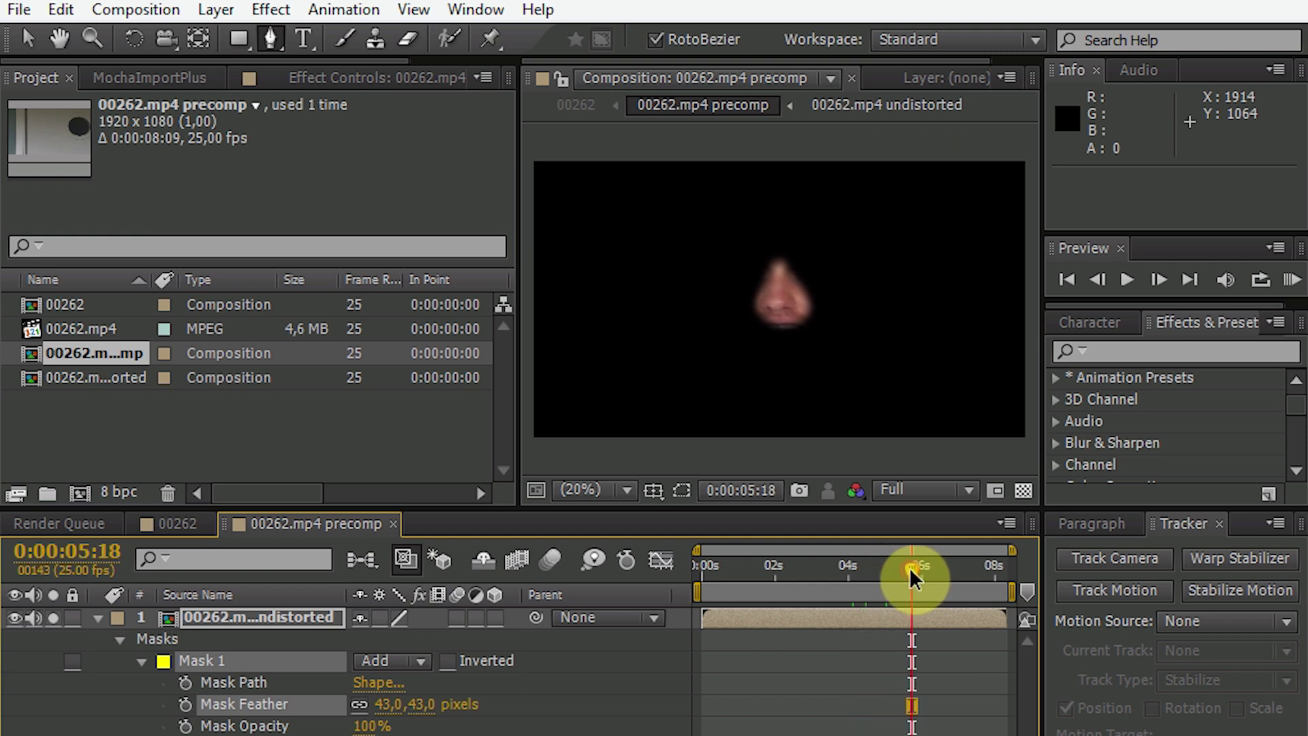
left_click(947, 567)
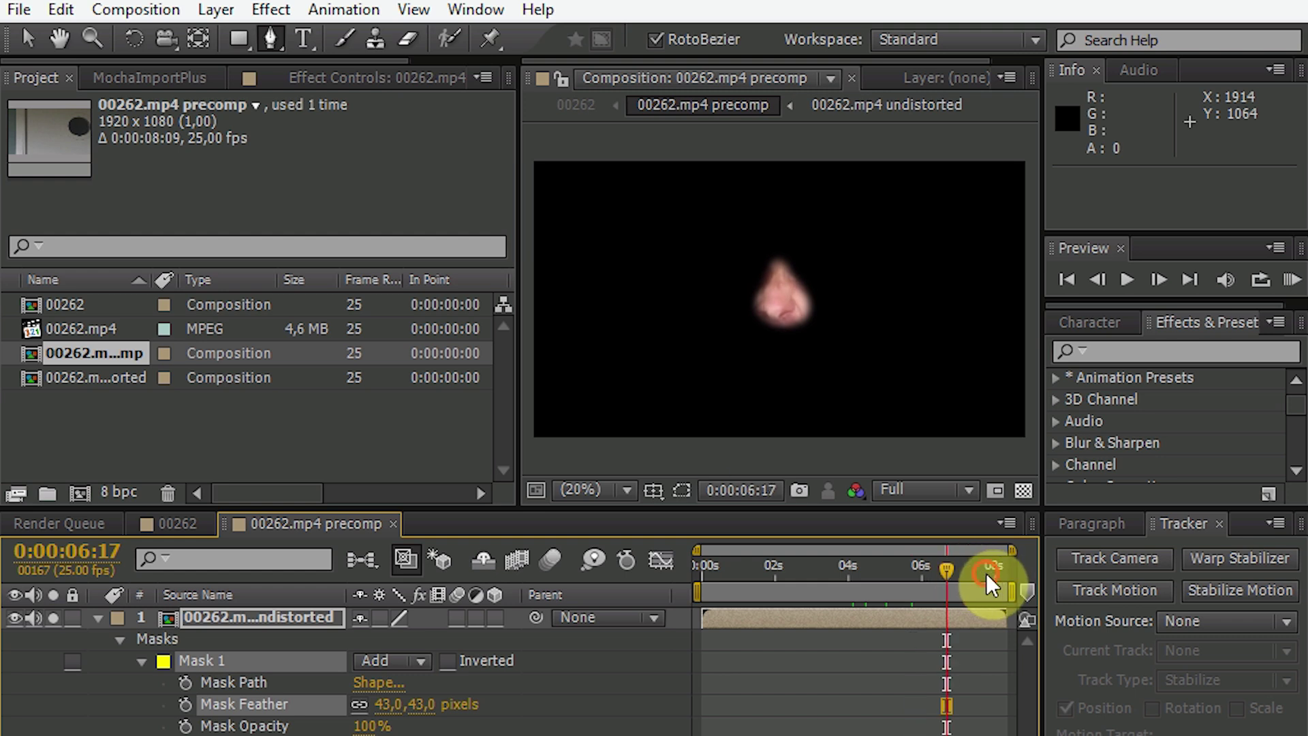
left_click(986, 576)
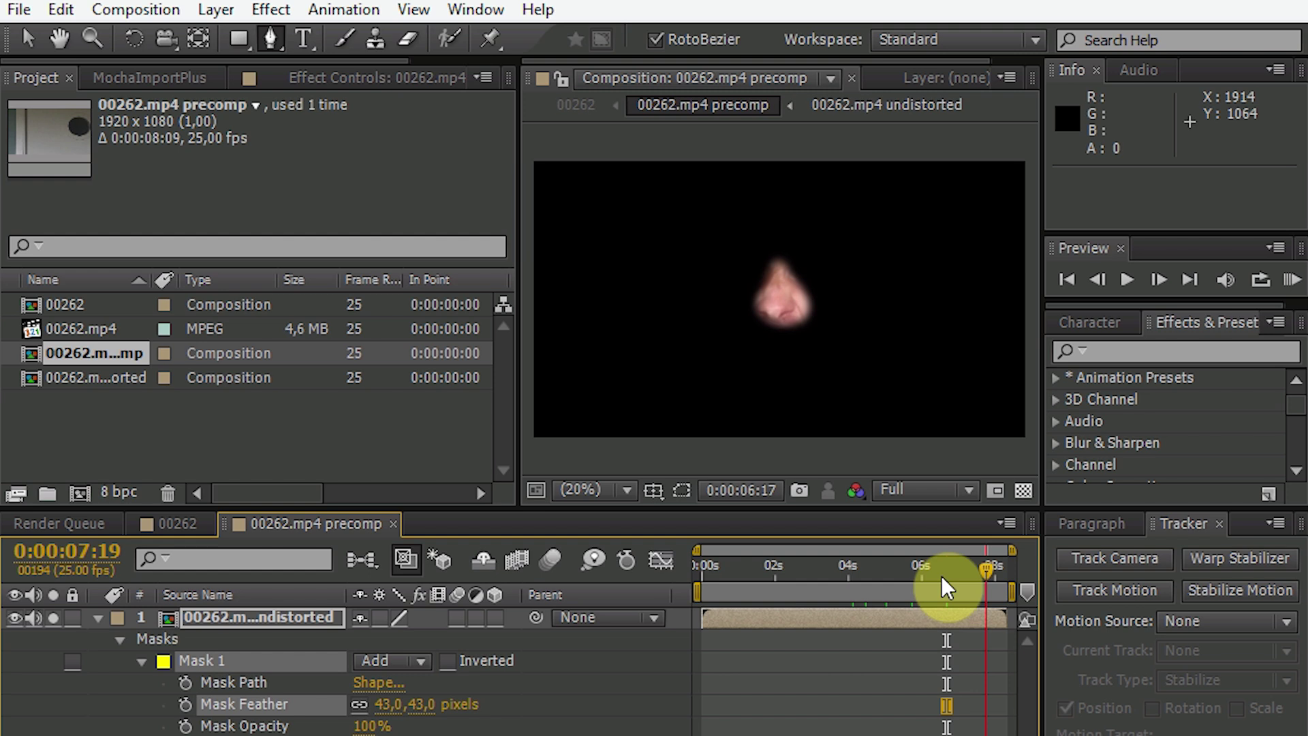
left_click(887, 569)
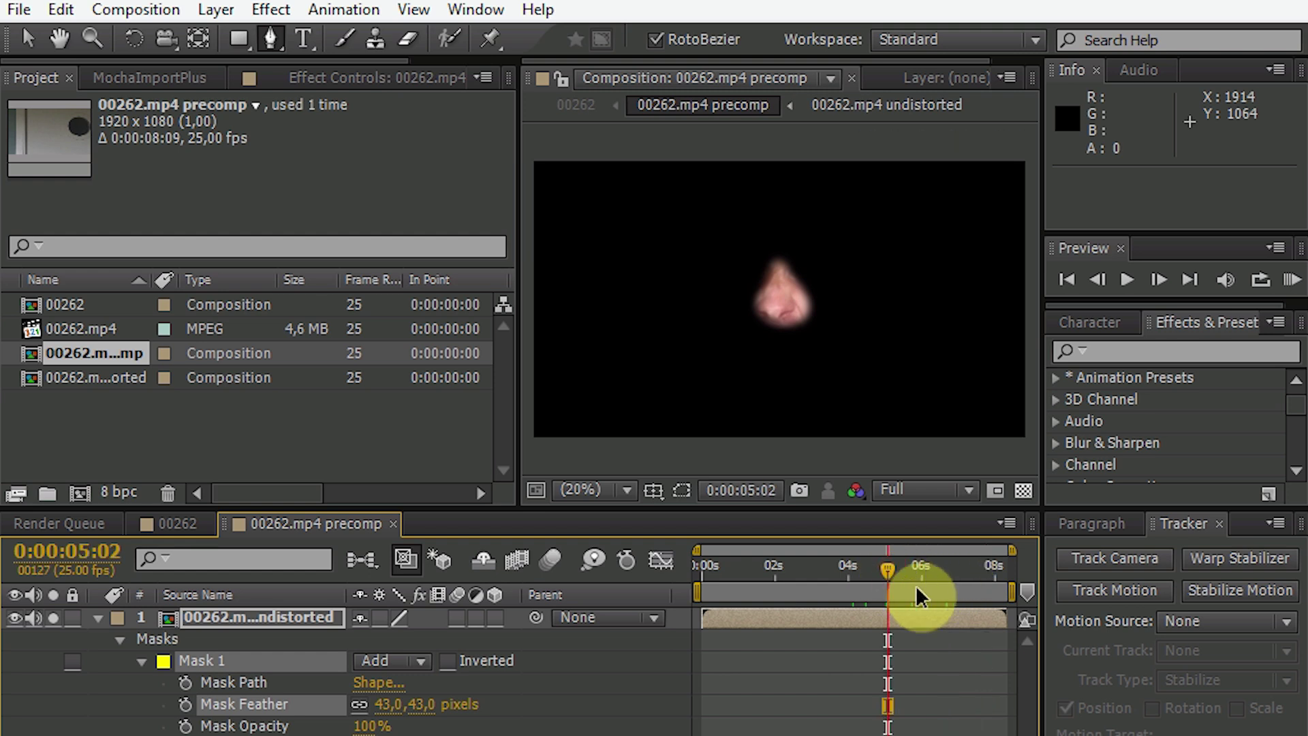
key("Home")
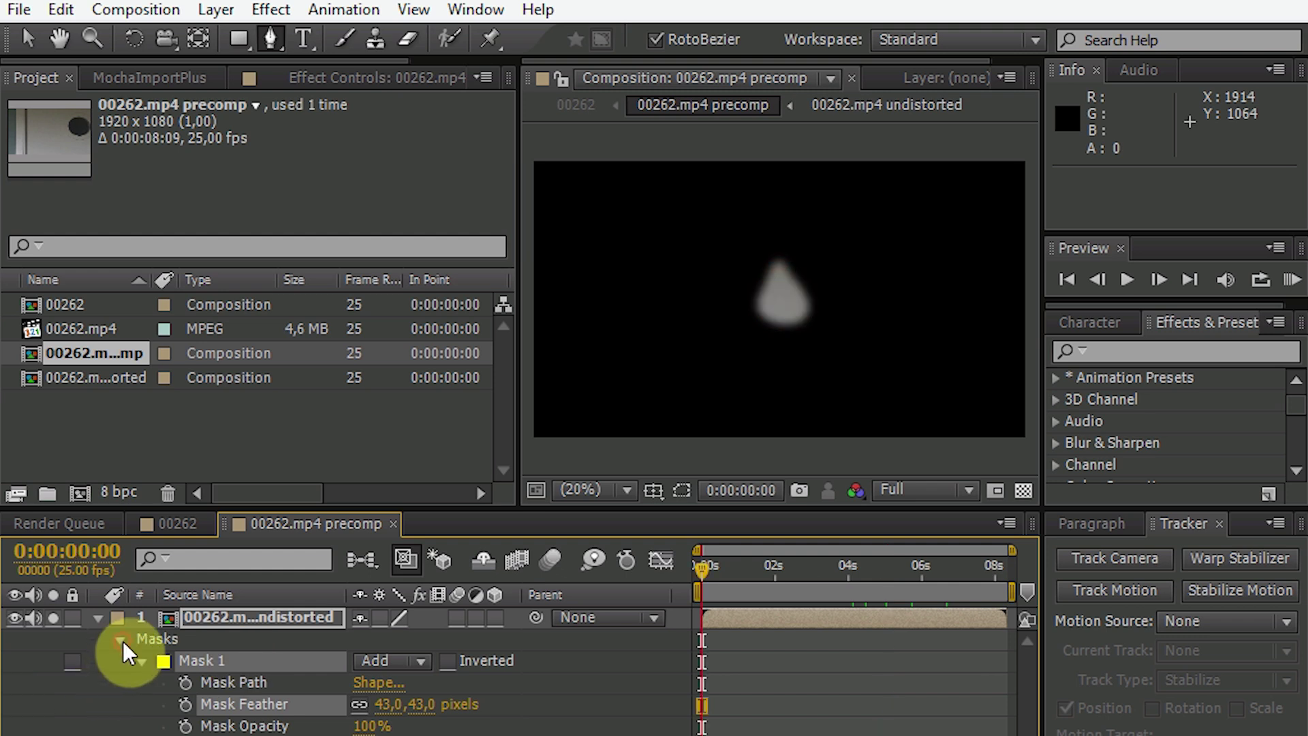
- Collapse the layer's properties, duplicate the nose layer, and unsolo it to show the full frame
left_click(120, 638)
left_click(97, 617)
key("ctrl+d")
left_click(55, 617)
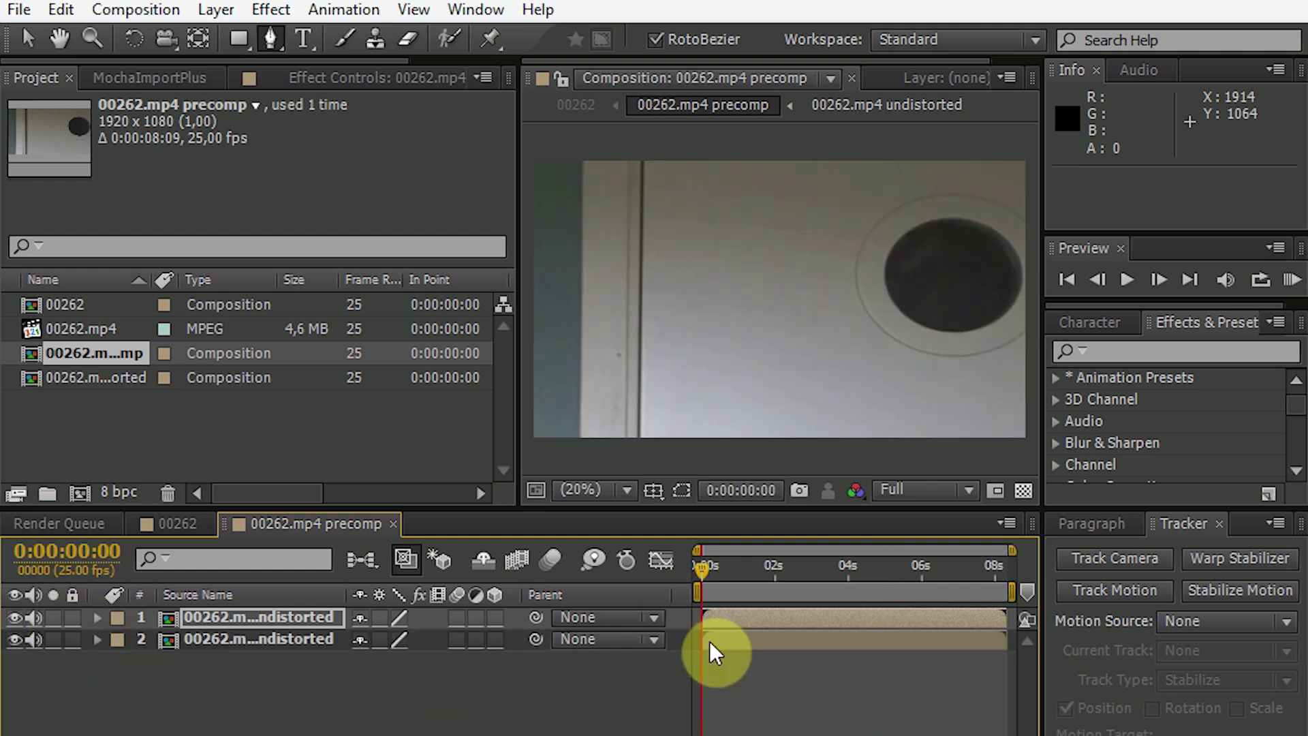
- At 0:00:04:09, scale the top copy to 152% and undo the stray mask path
left_click(862, 569)
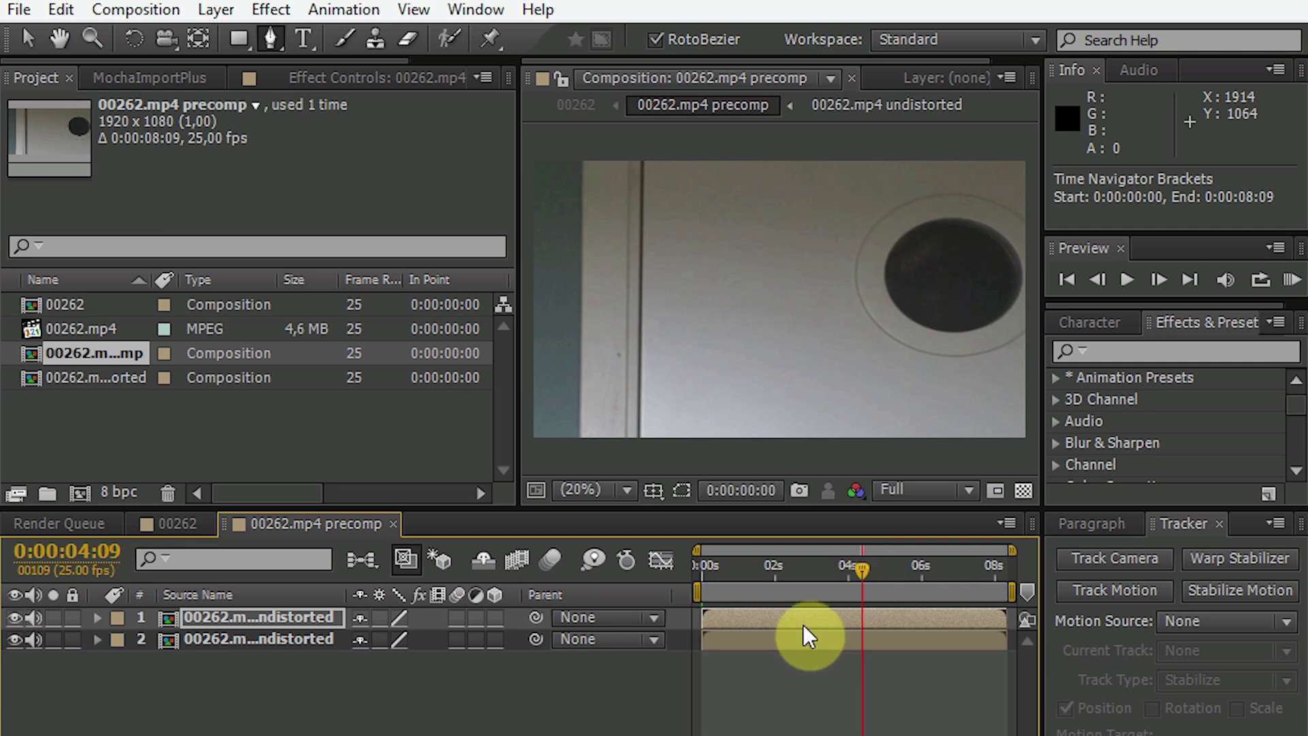
left_click(97, 617)
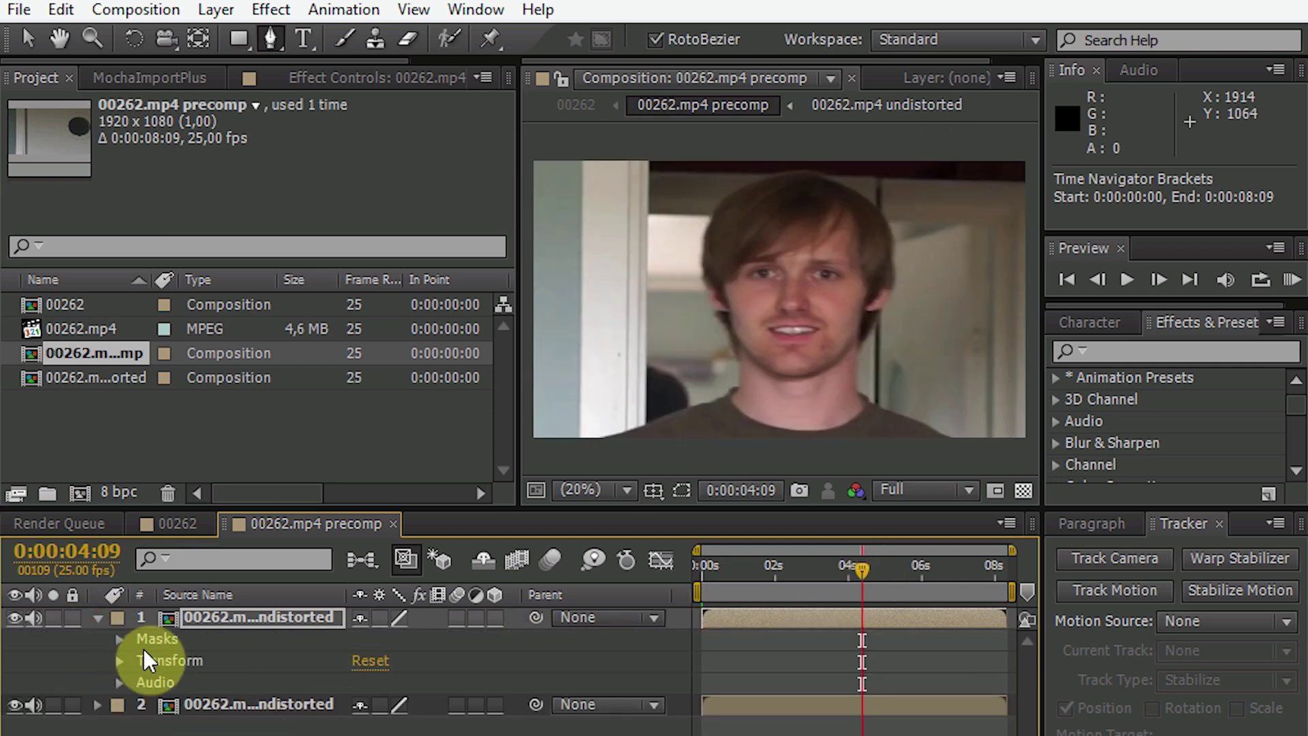
left_click(116, 661)
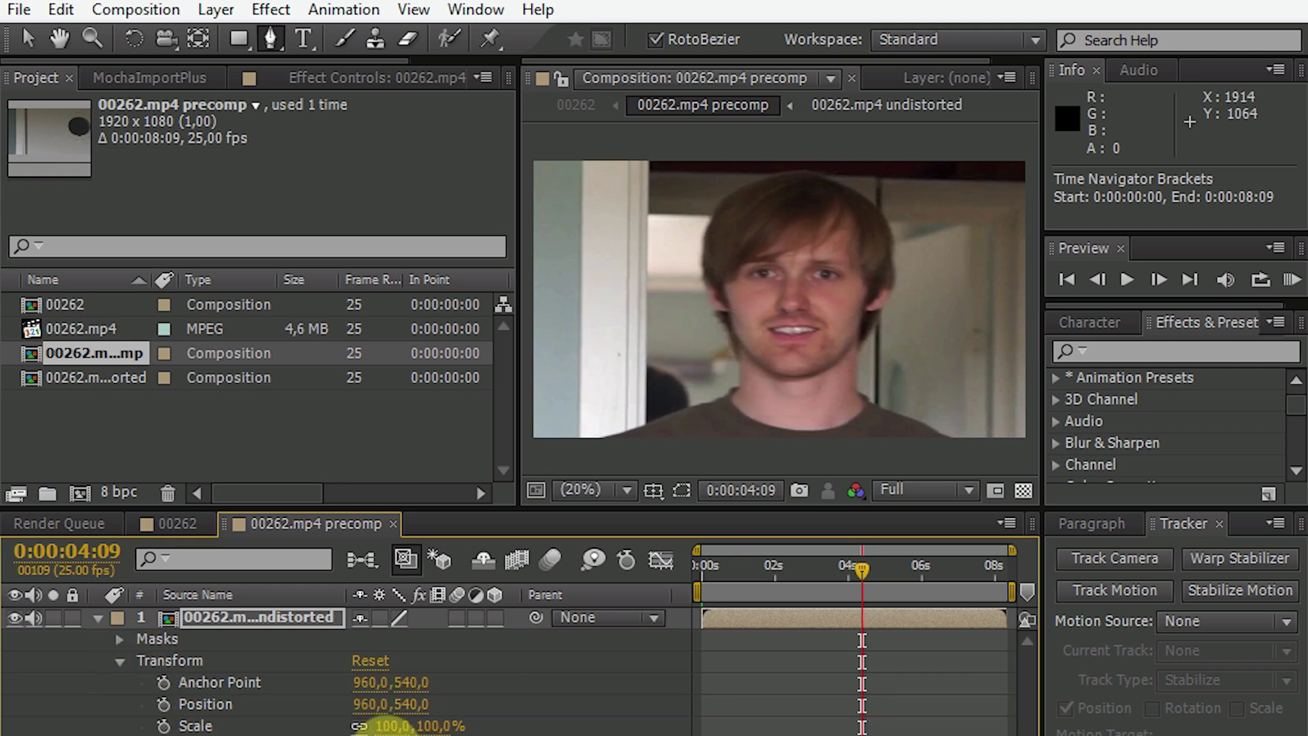
left_click_drag(383, 729, 419, 724)
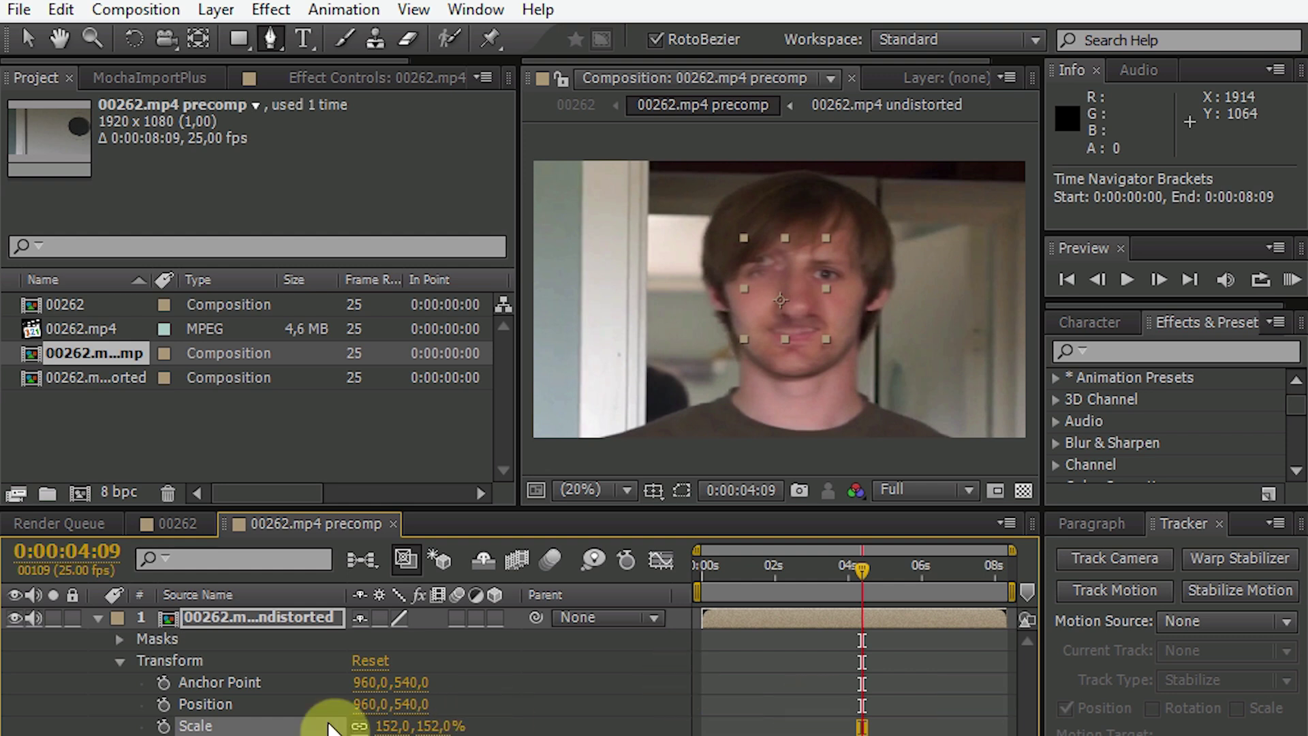
left_click_drag(763, 326, 798, 268)
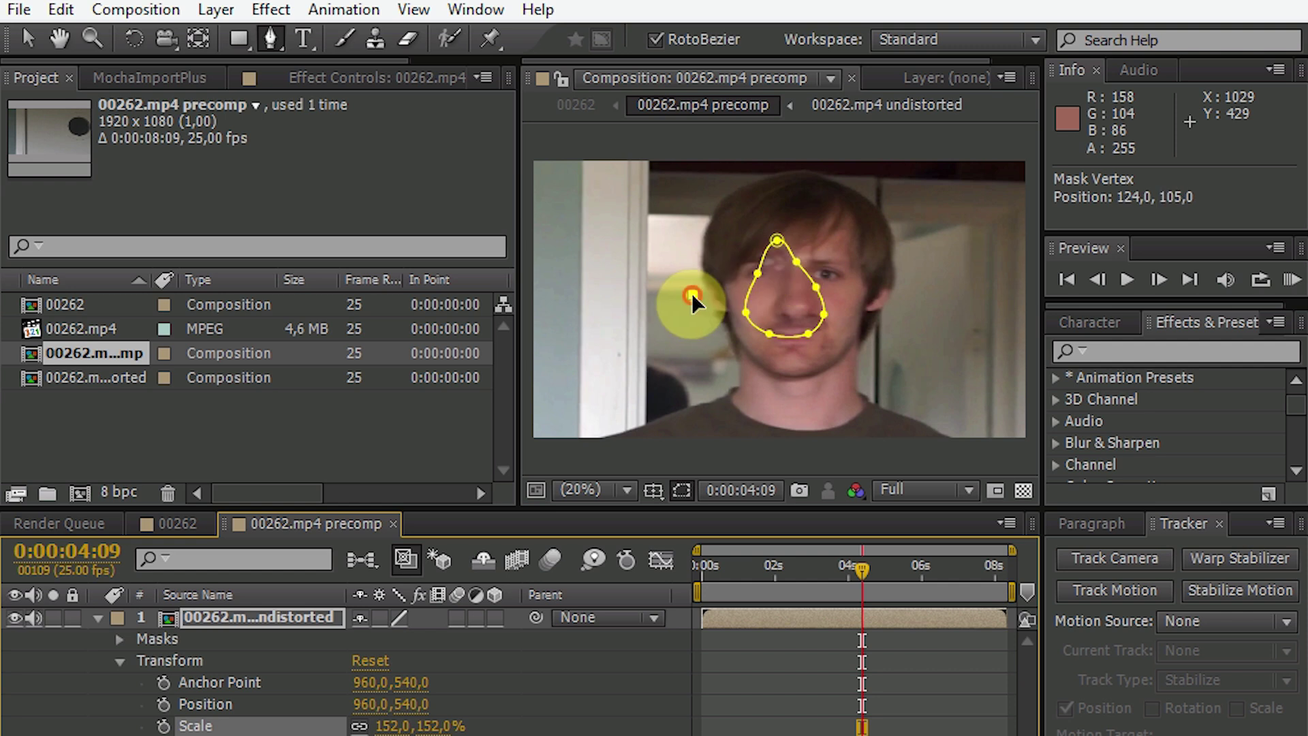
left_click(811, 447)
key("ctrl+z")
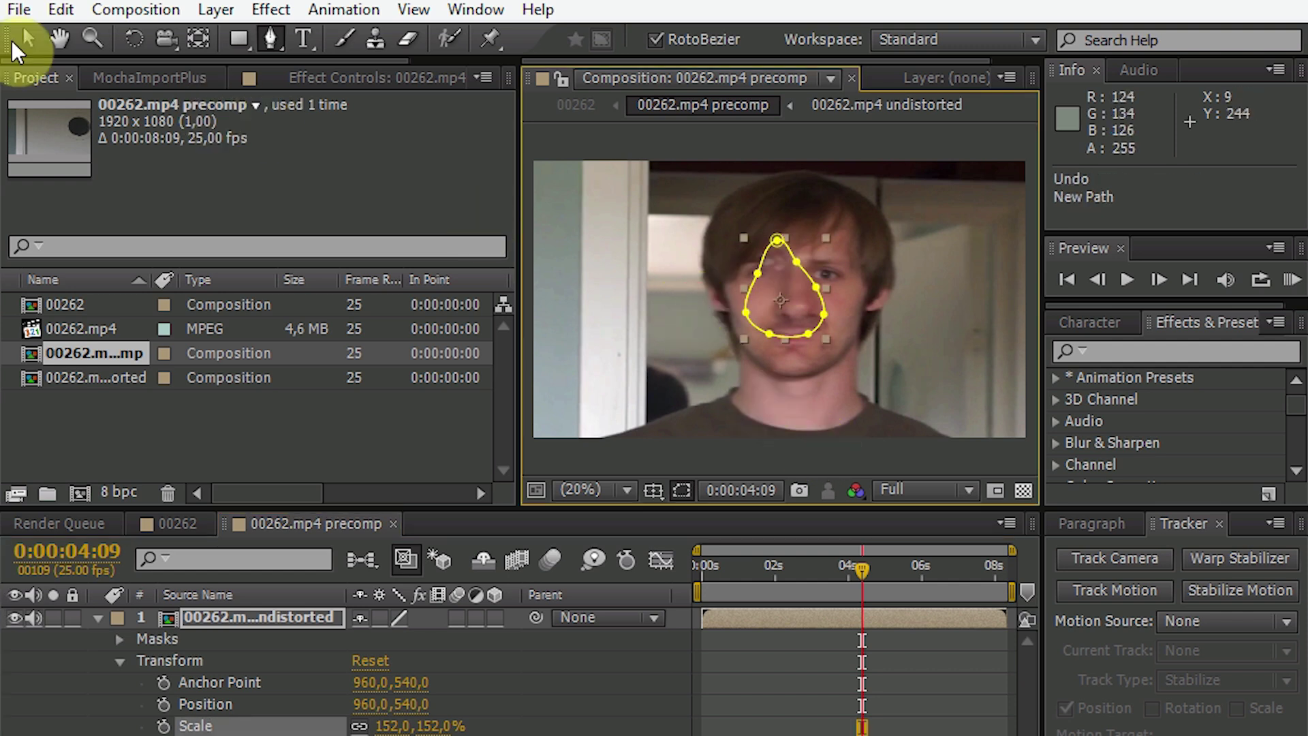
- Move the enlarged nose over the face and reshape the mask vertices around it
left_click(27, 39)
left_click_drag(771, 267, 799, 260)
left_click(759, 282)
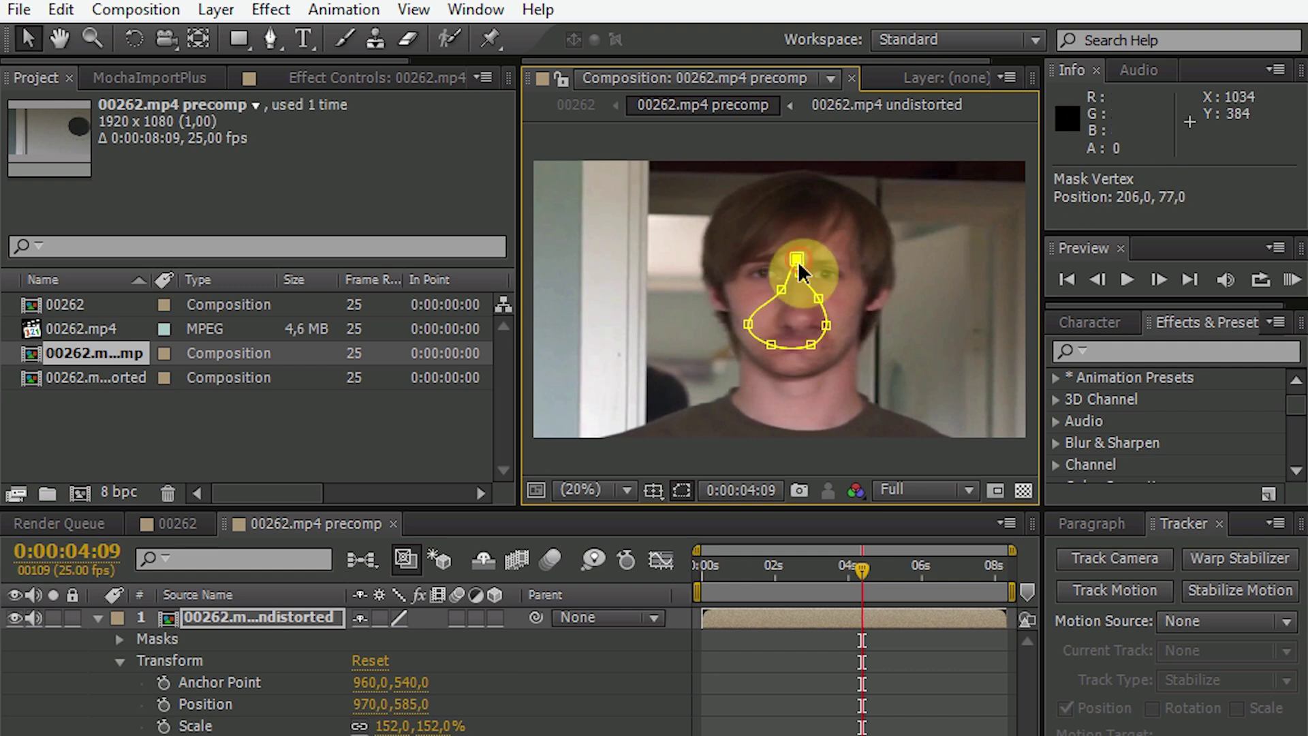
left_click_drag(748, 325, 810, 332)
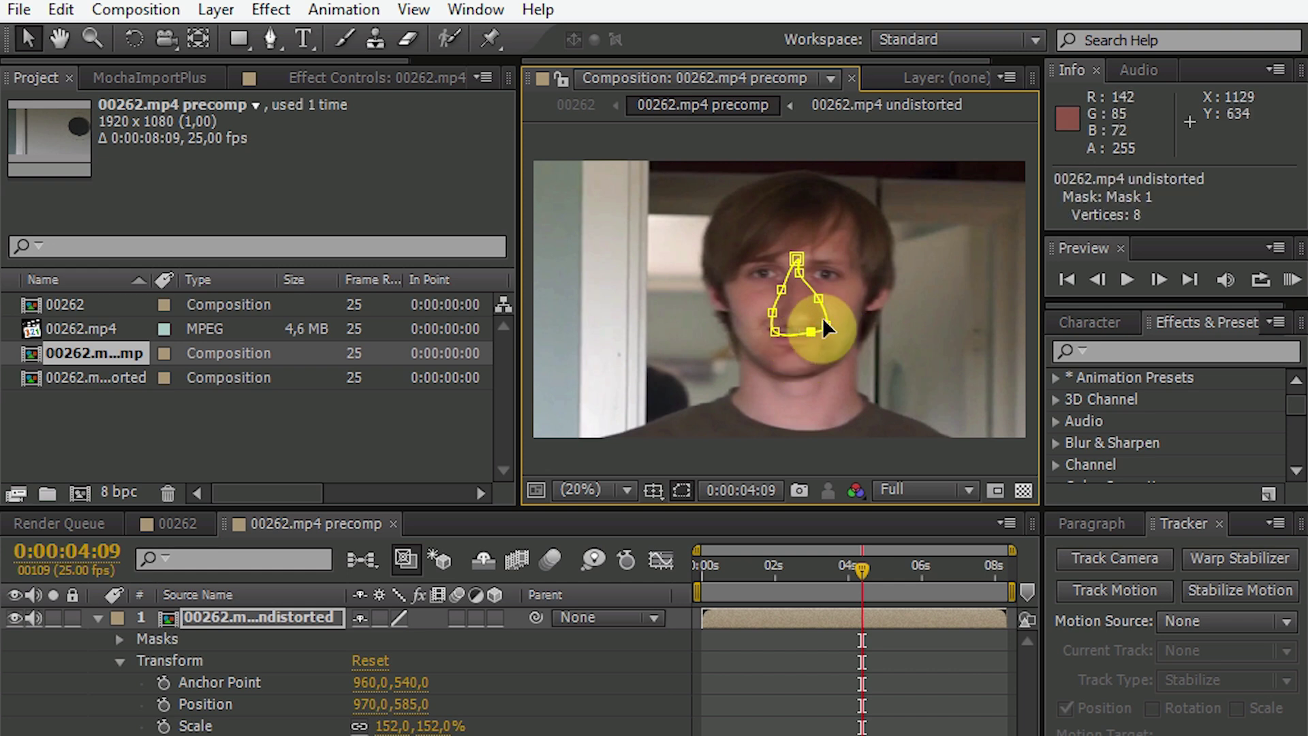
left_click(802, 320)
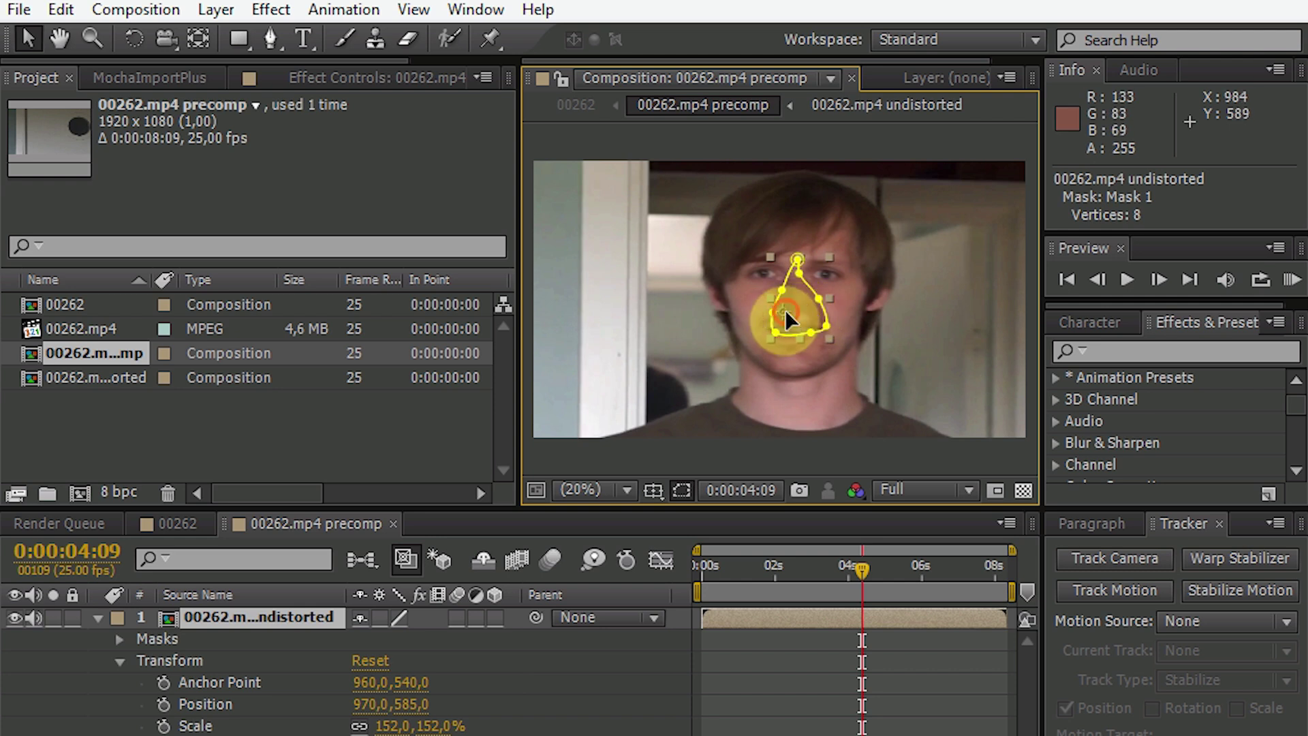
left_click_drag(773, 312, 789, 311)
double_click(911, 315)
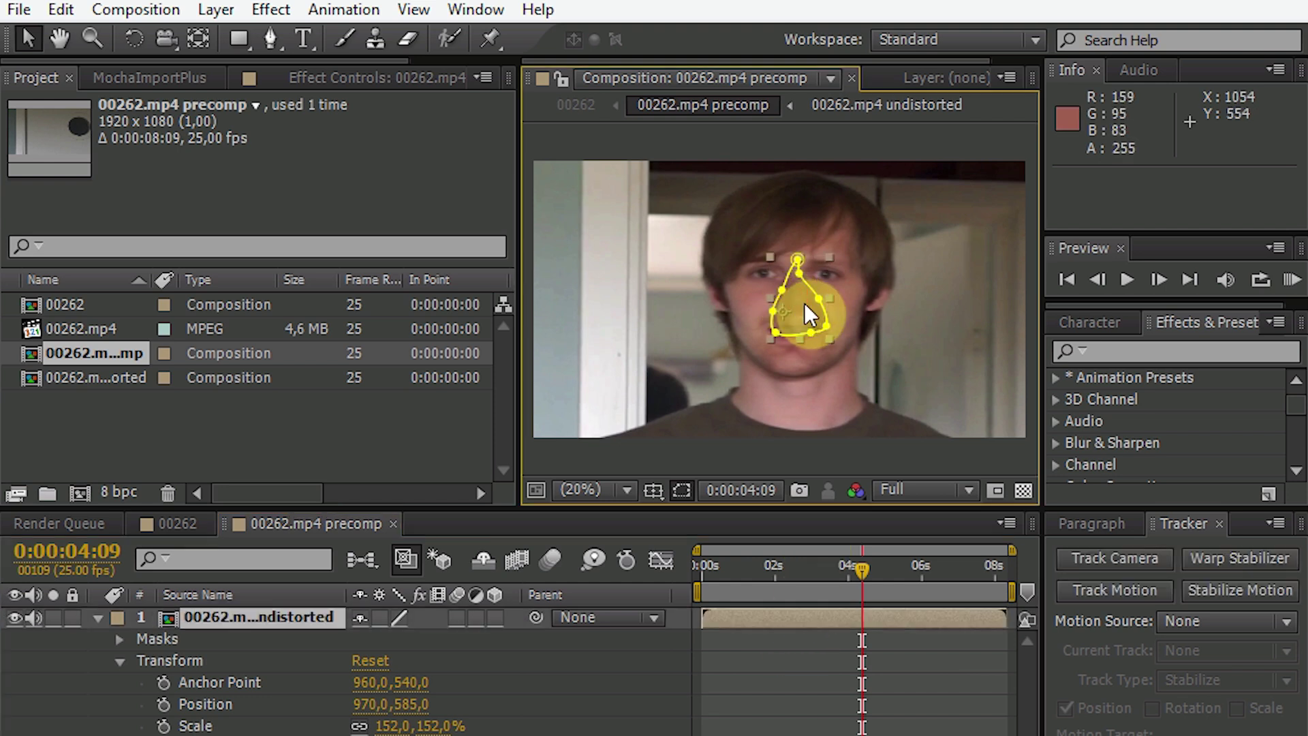
left_click_drag(804, 304, 799, 283)
left_click(800, 714)
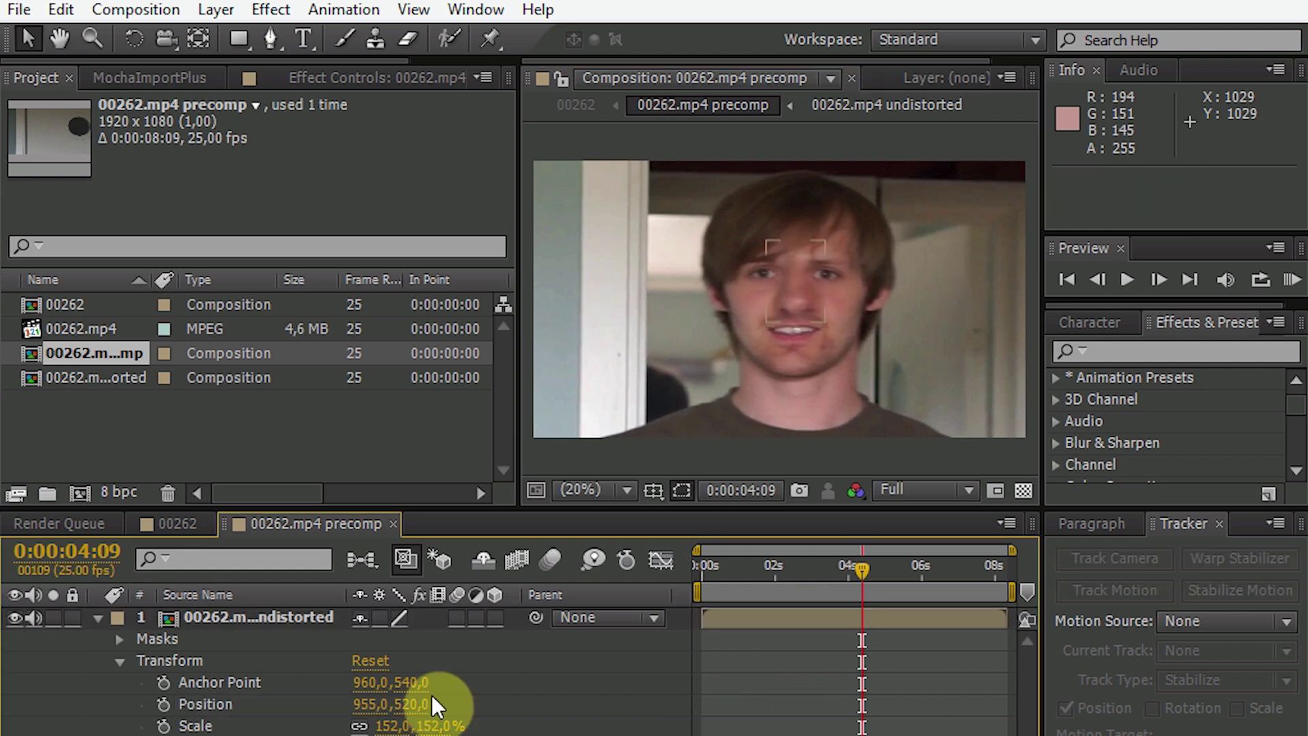
- Unlink Scale to 246 × 138% and shift the nose to position 915, 520
left_click(359, 726)
left_click_drag(427, 723, 494, 715)
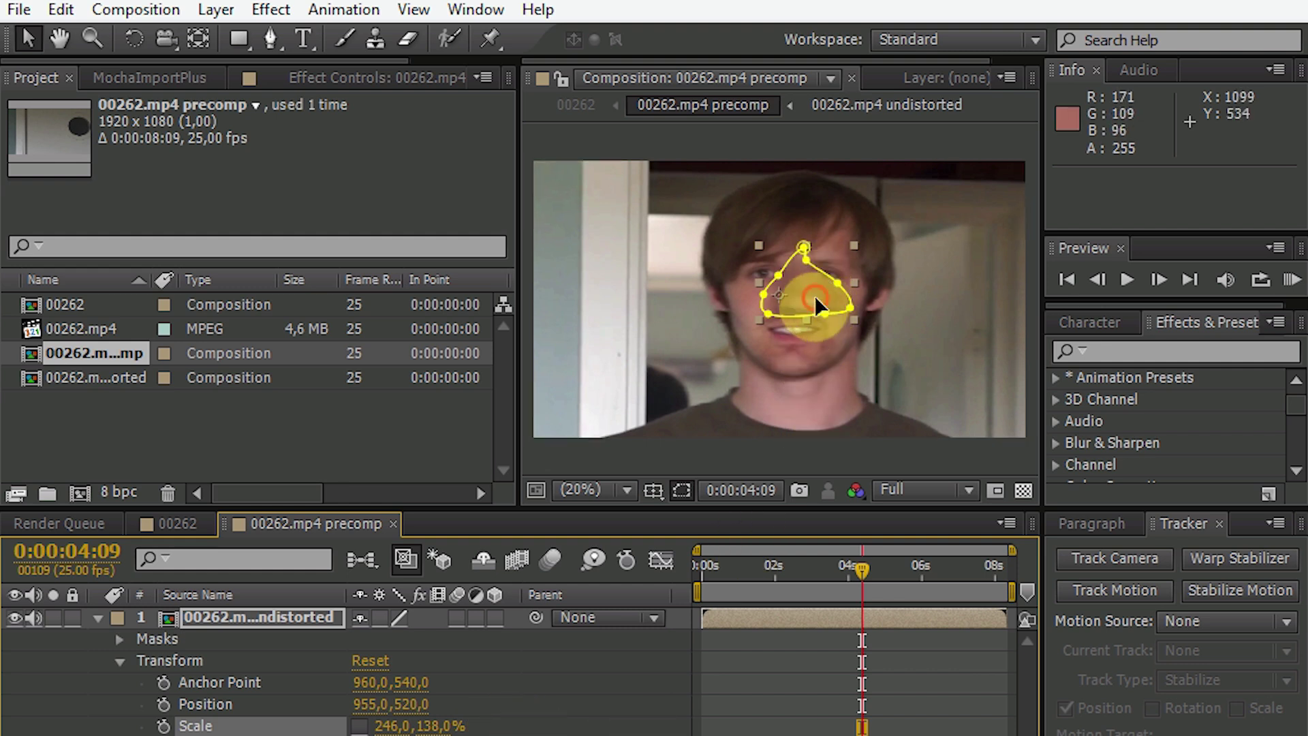
left_click_drag(815, 296, 804, 296)
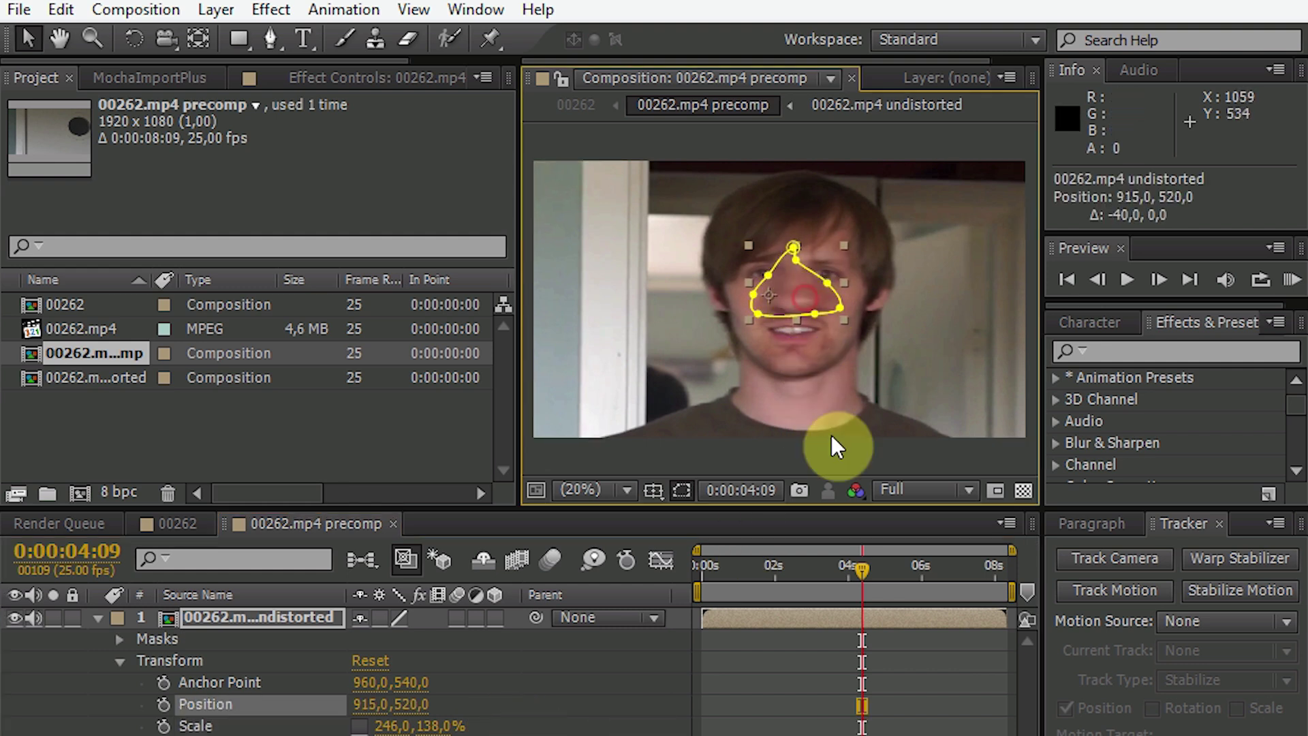
left_click(922, 677)
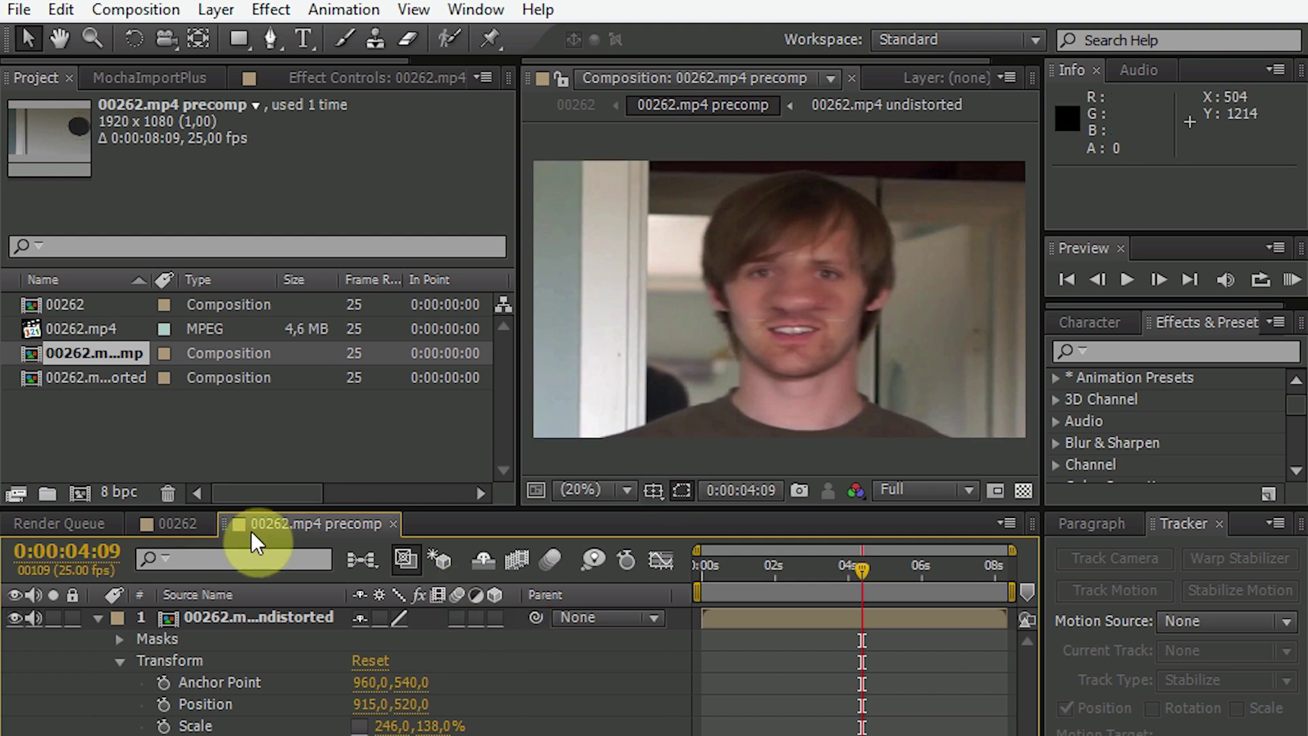
- Return to the 00262 composition and preview the widened-nose composite, then stop playback
left_click(174, 530)
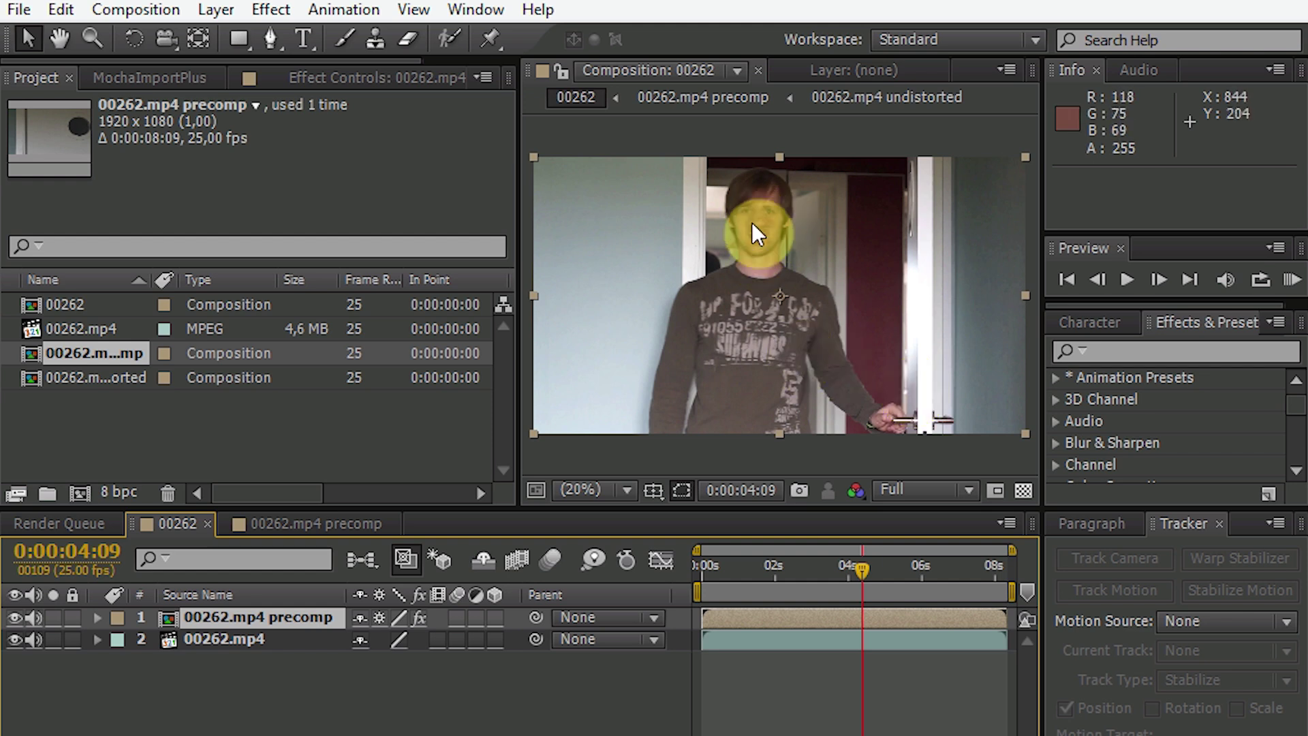
left_click(1129, 278)
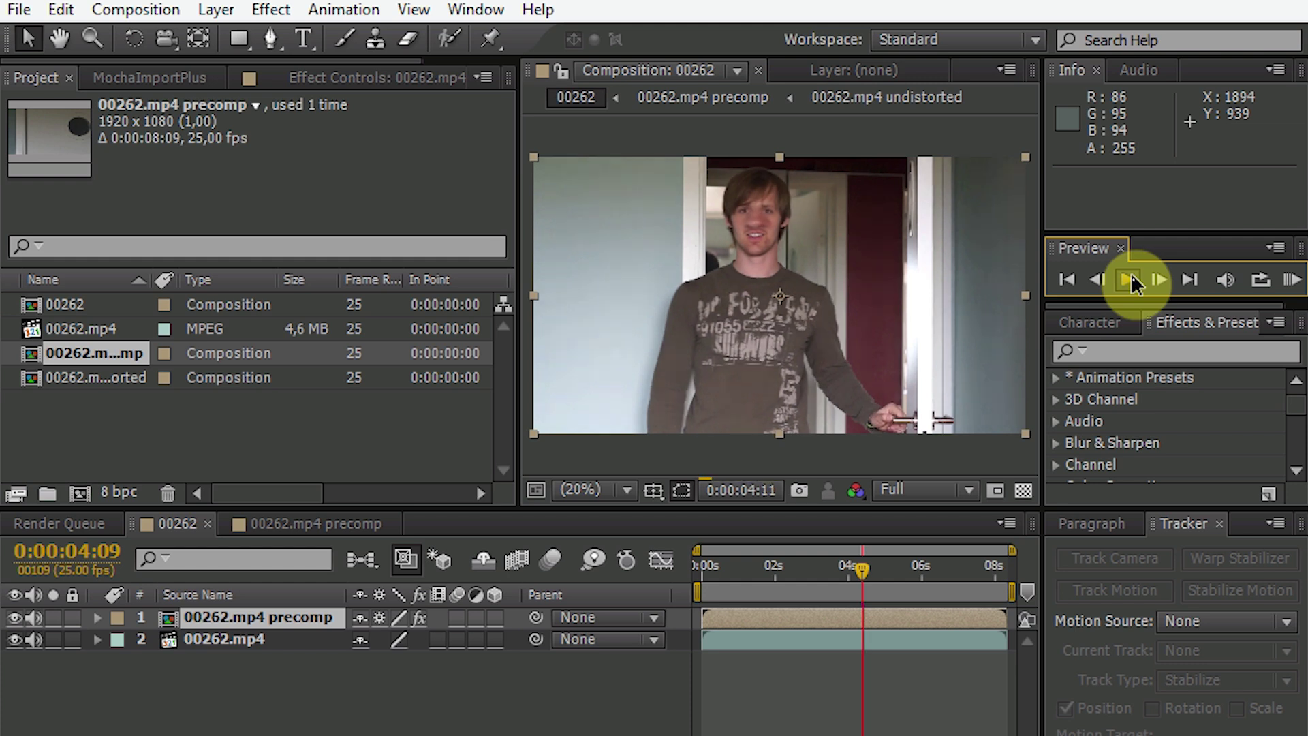
left_click(1129, 279)
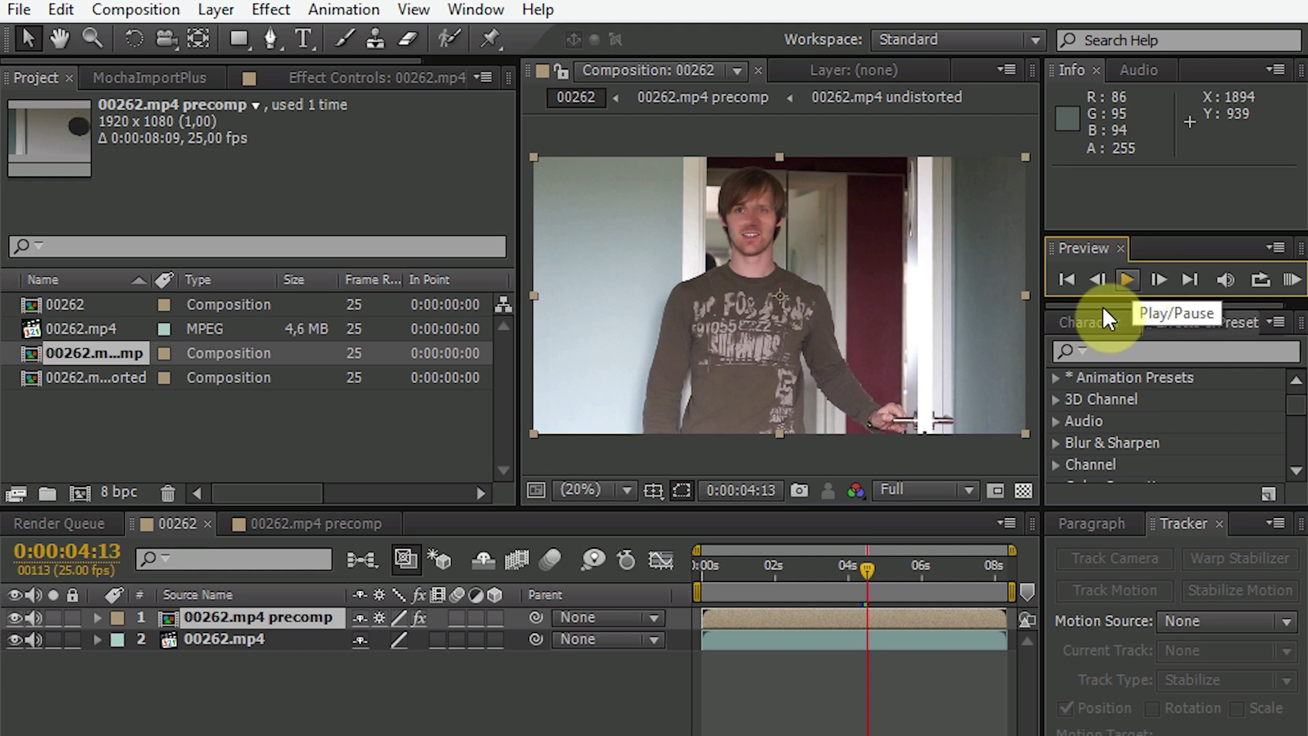